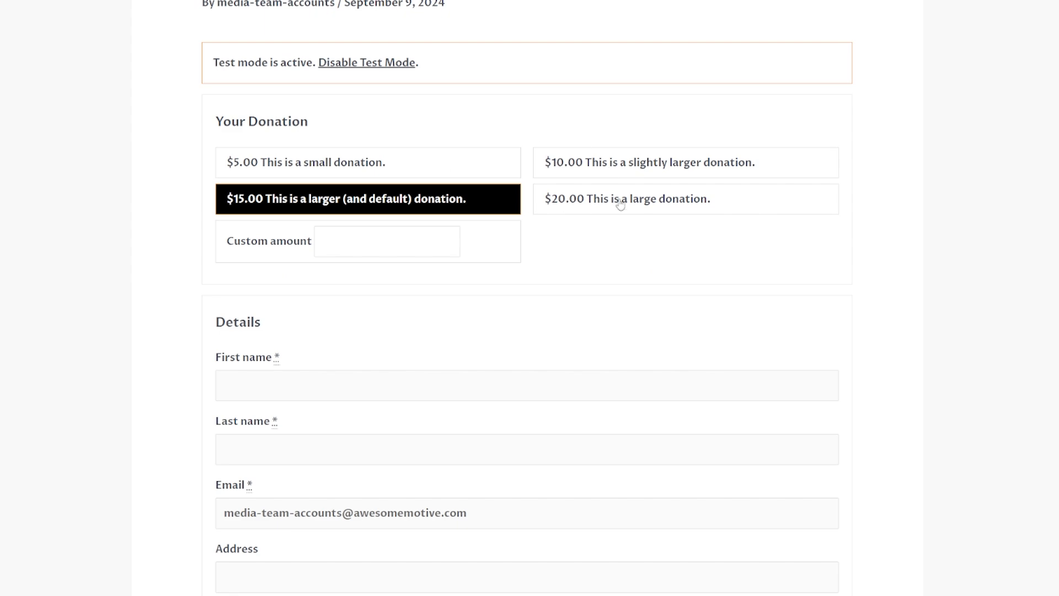
Search the plugin directory for cha to find the Charitable donation plugin
scroll(378, 230, "down", 10)
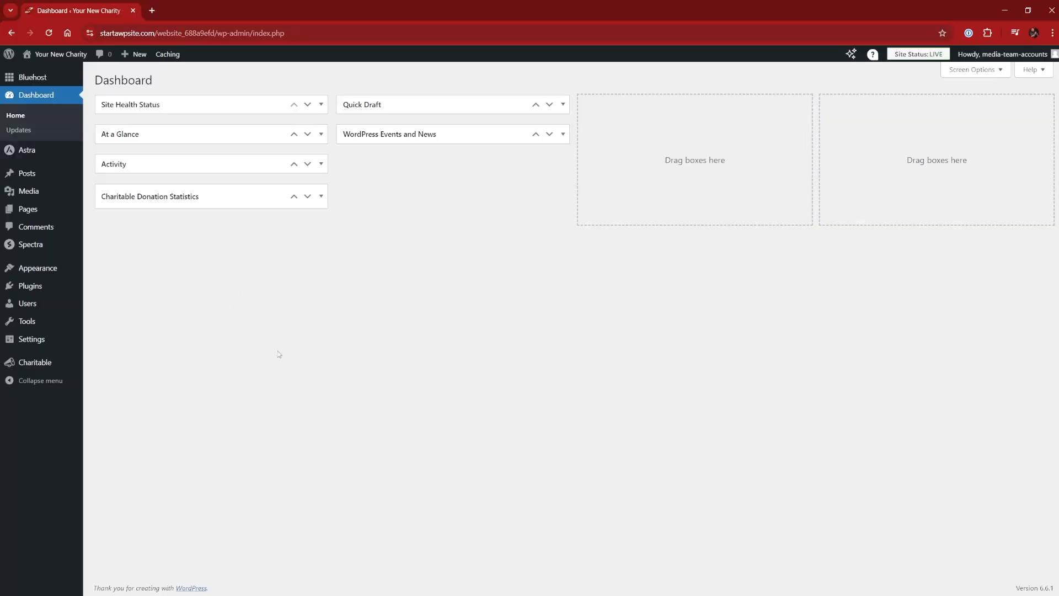
mouse_move(46, 367)
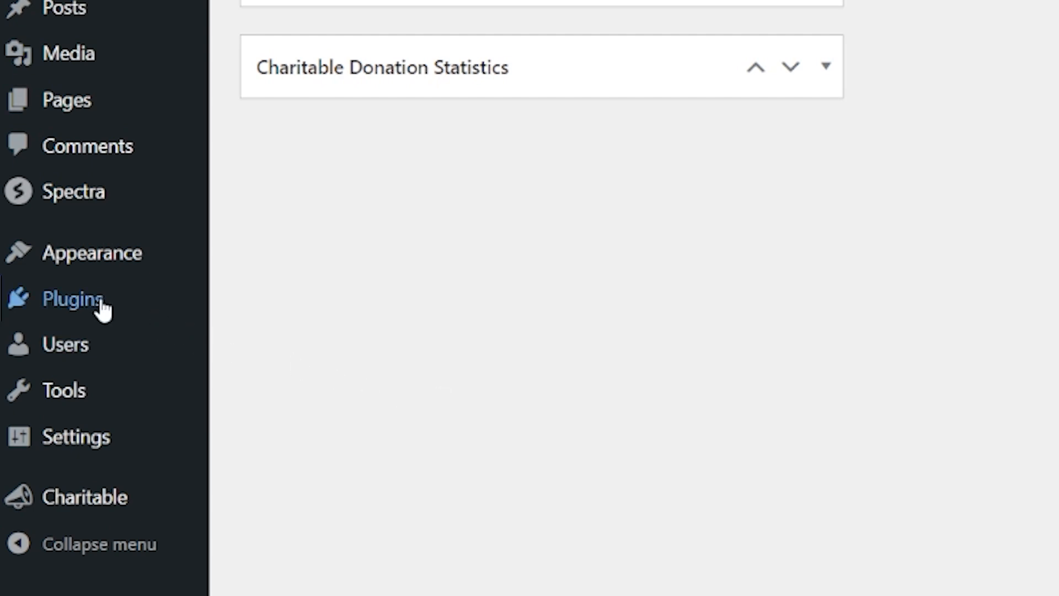
mouse_move(81, 306)
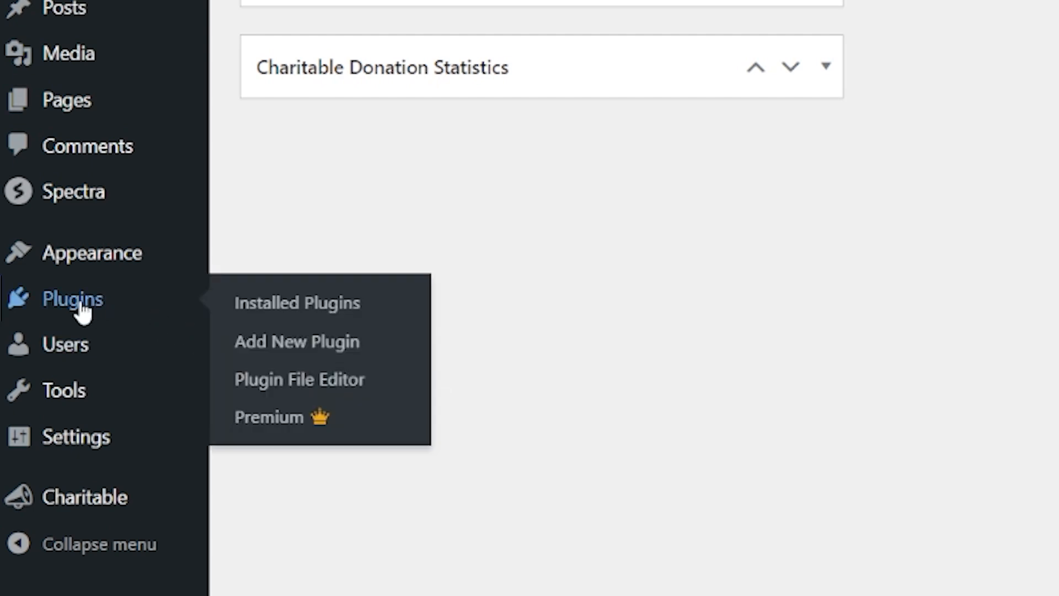
left_click(318, 344)
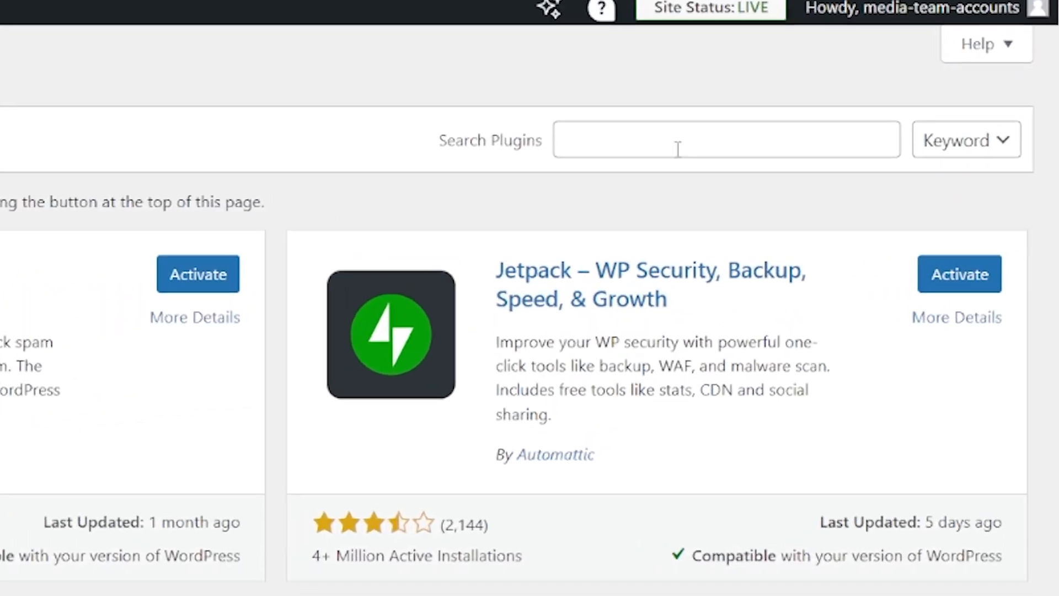
left_click(678, 149)
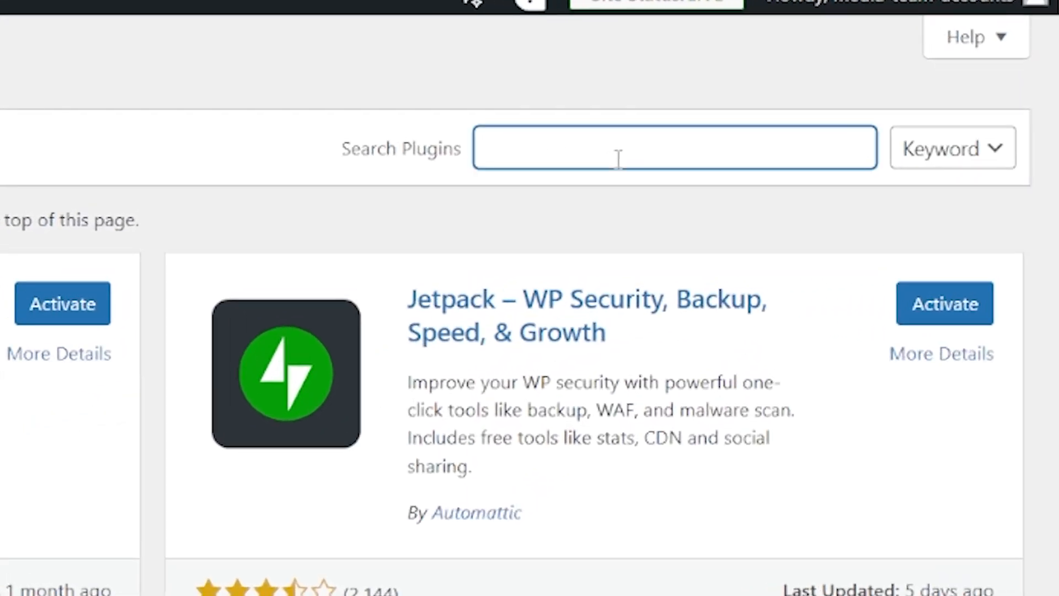
type("cha")
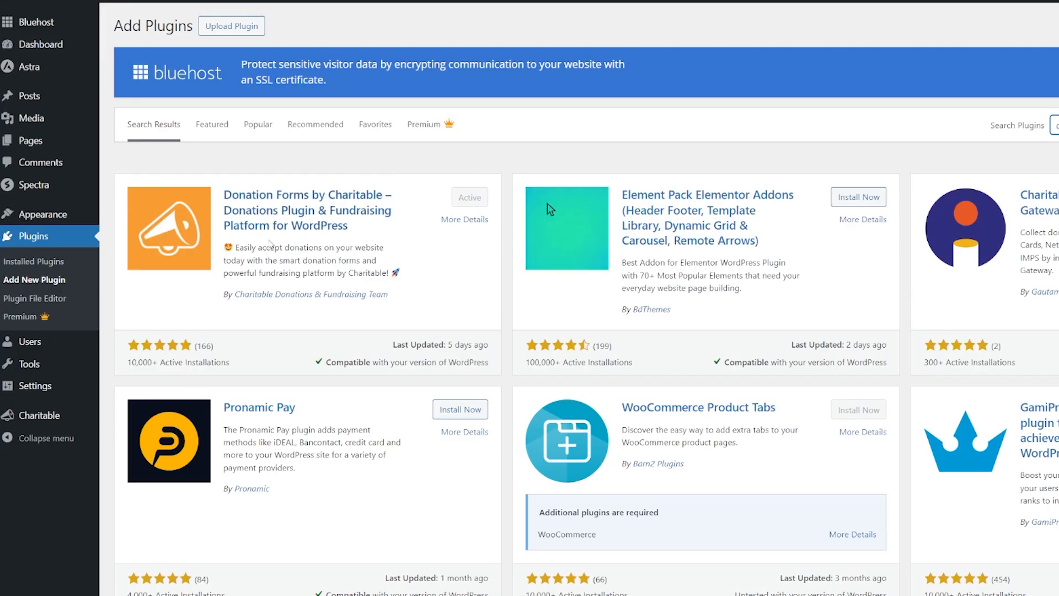
Start adding a new Charitable campaign from the campaigns list
mouse_move(25, 420)
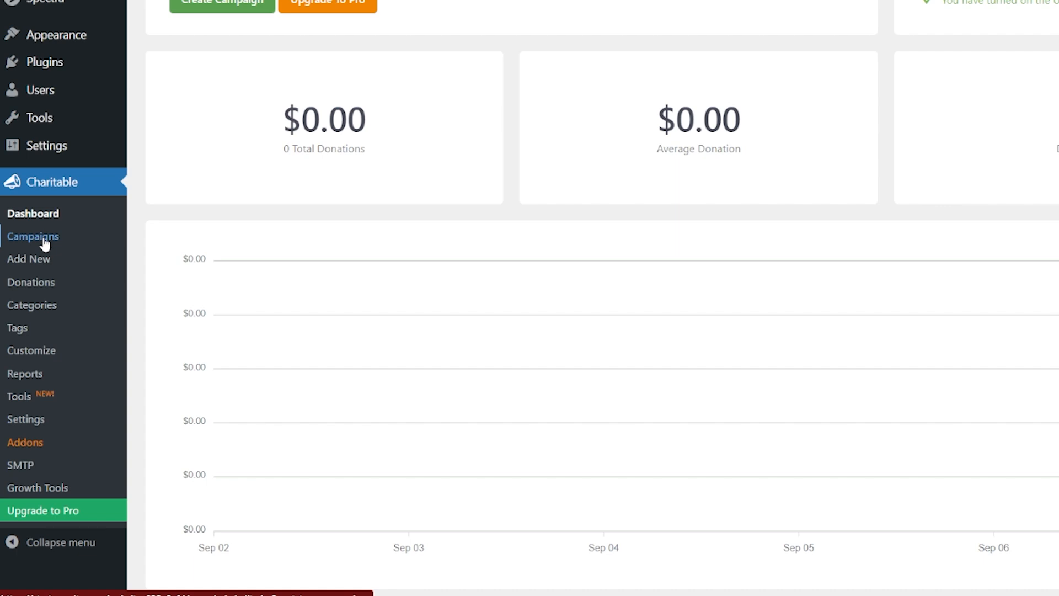
left_click(44, 244)
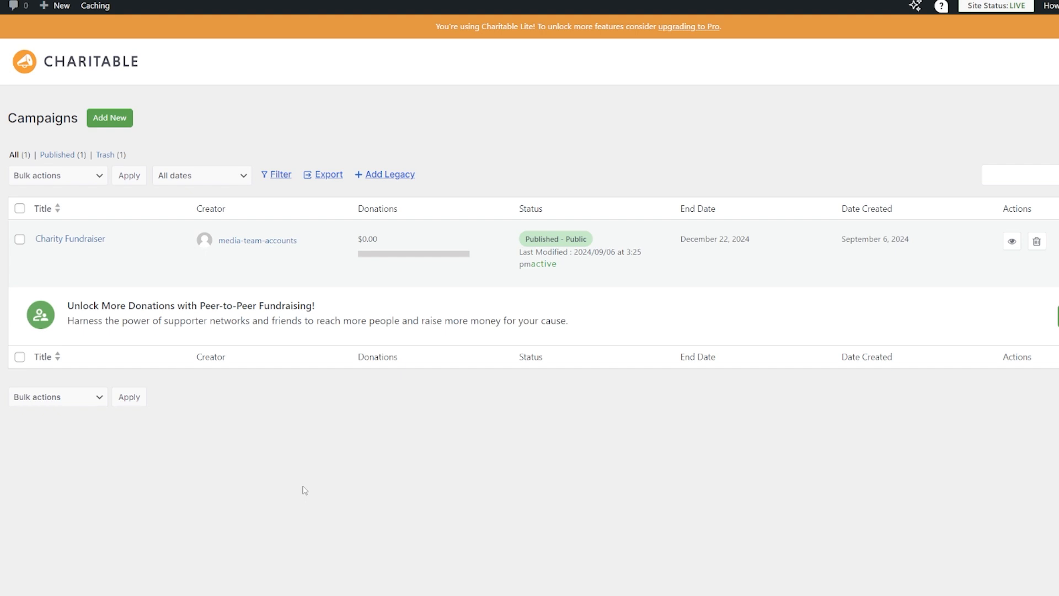
mouse_move(153, 265)
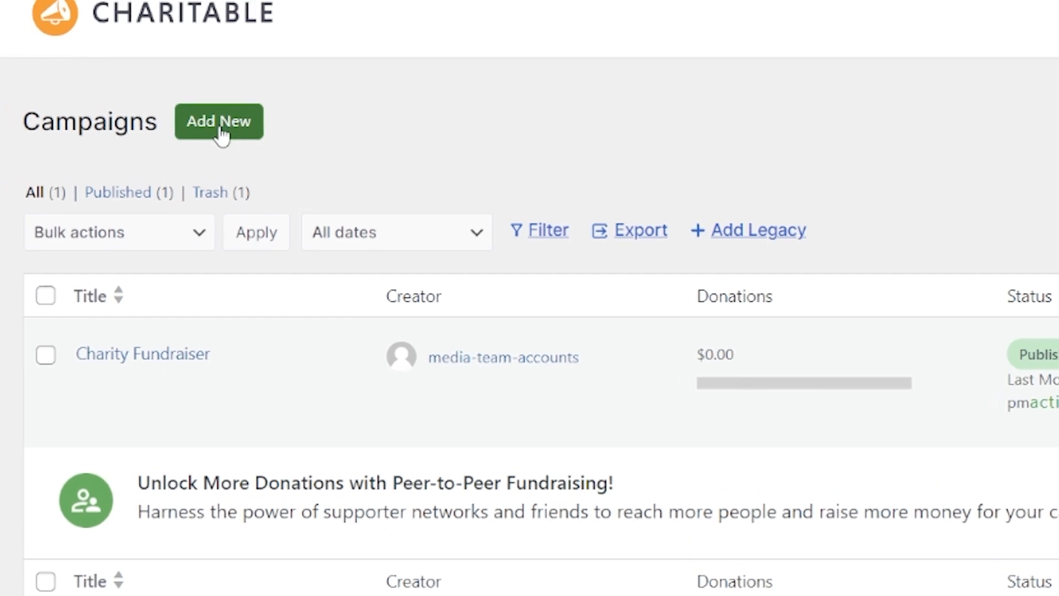
left_click(221, 129)
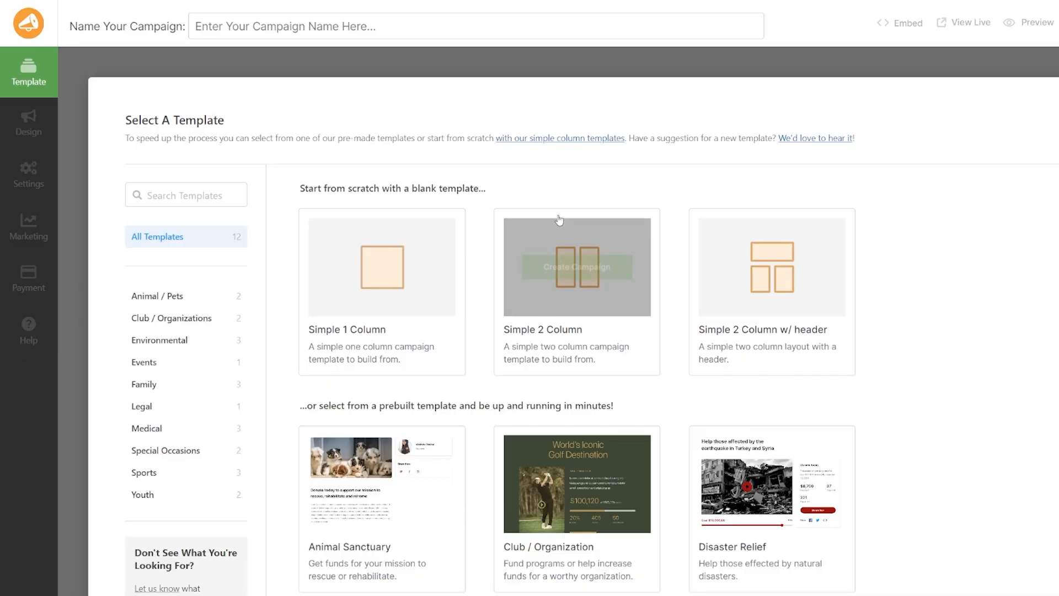
Create the campaign from the Youth Sports template
scroll(503, 212, "down", 1)
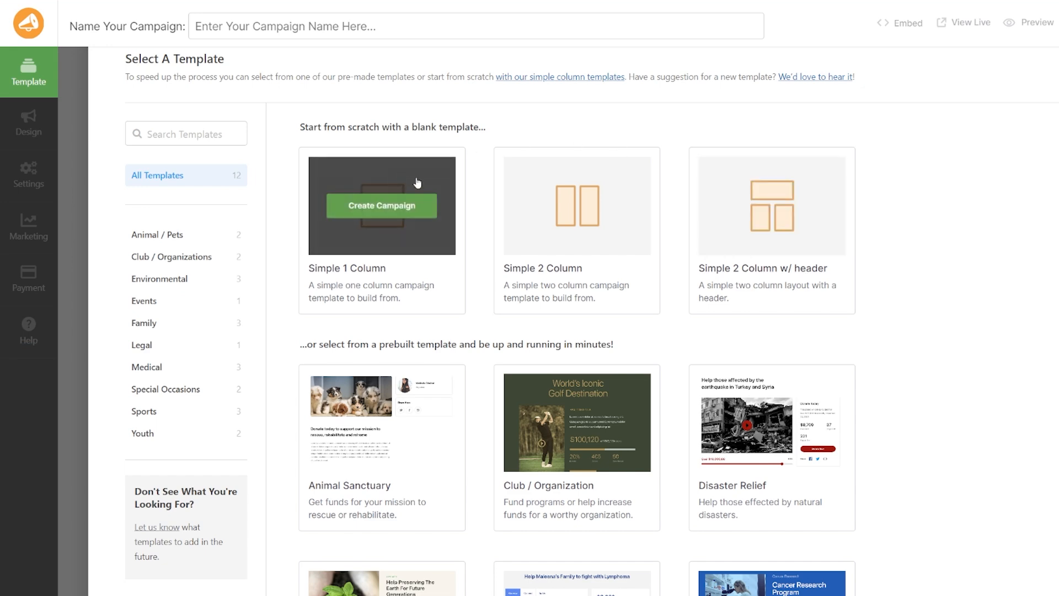
scroll(505, 213, "down", 5)
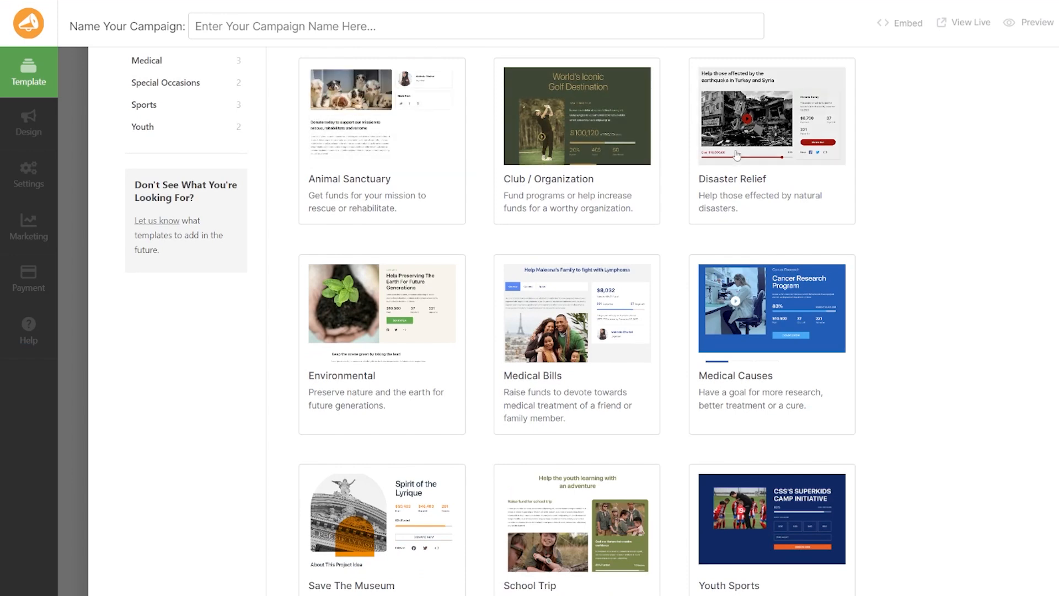
scroll(613, 482, "down", 1)
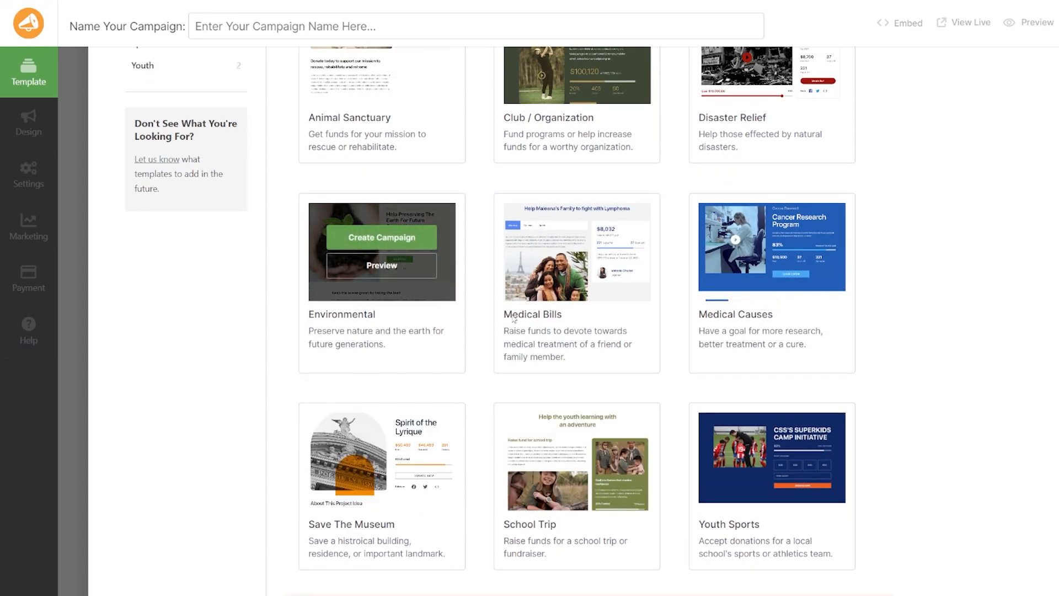
mouse_move(521, 322)
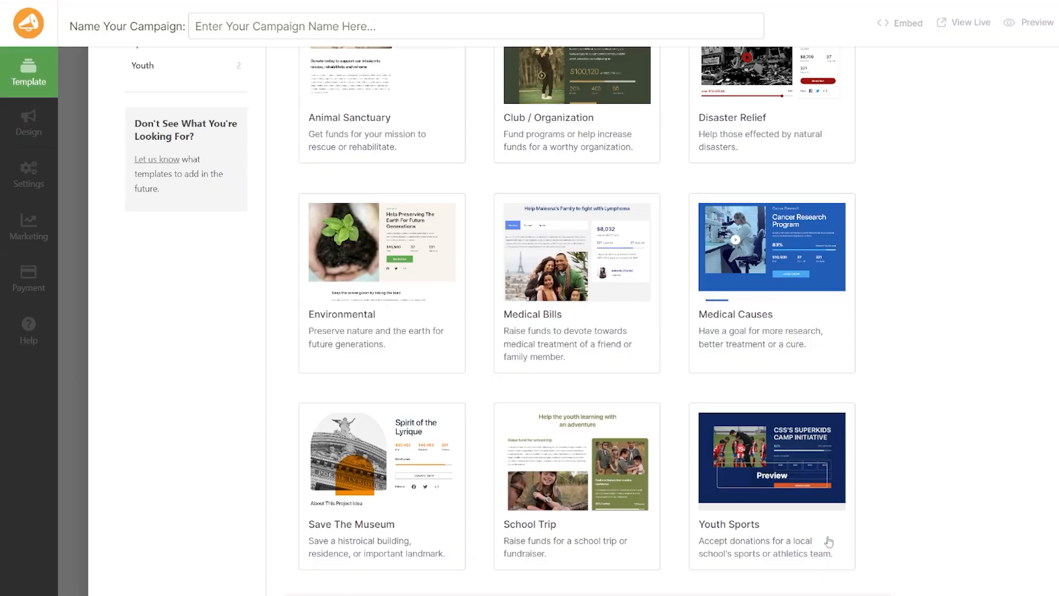
mouse_move(774, 497)
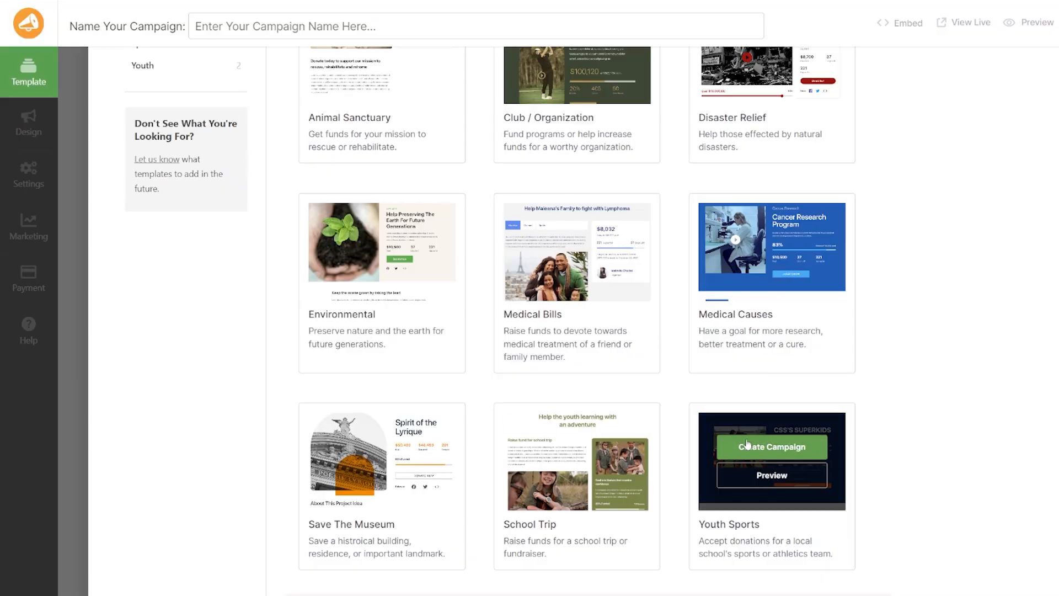
left_click(780, 453)
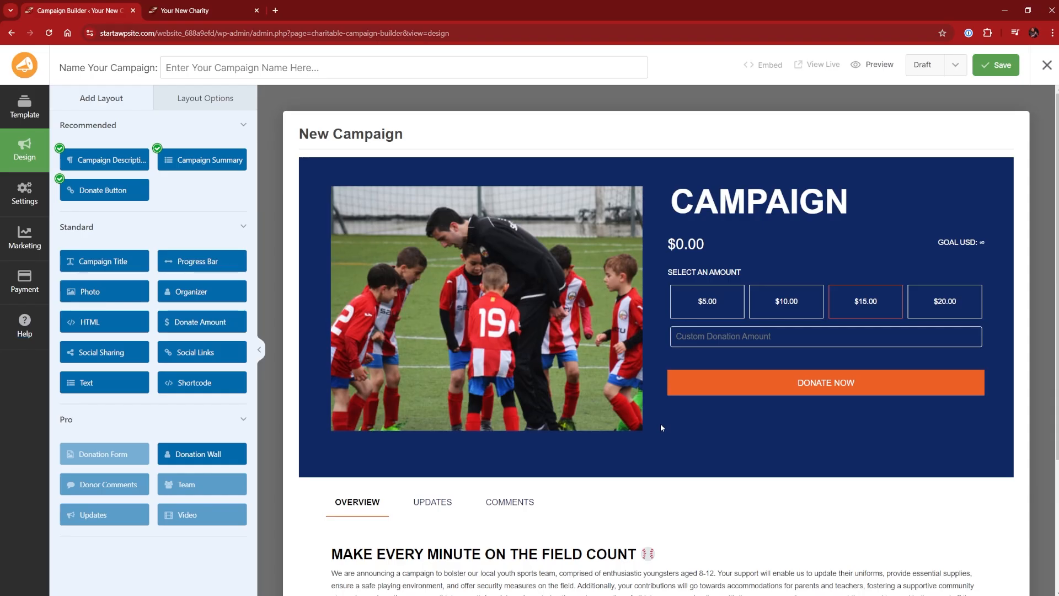
Review the campaign layout in the builder and the charity website's home page in the other tab
scroll(661, 427, "down", 3)
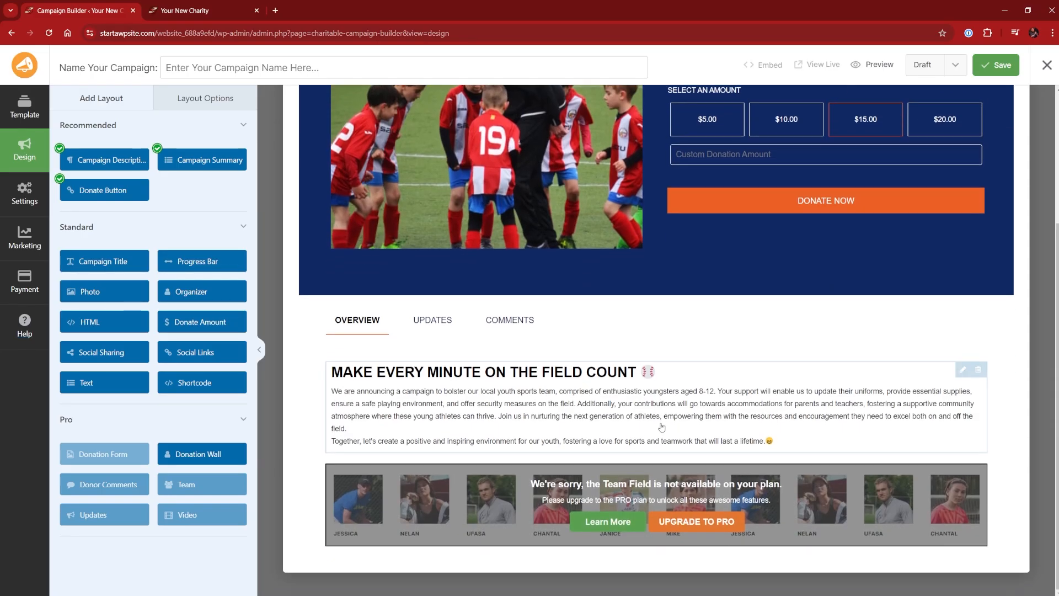
scroll(661, 426, "up", 3)
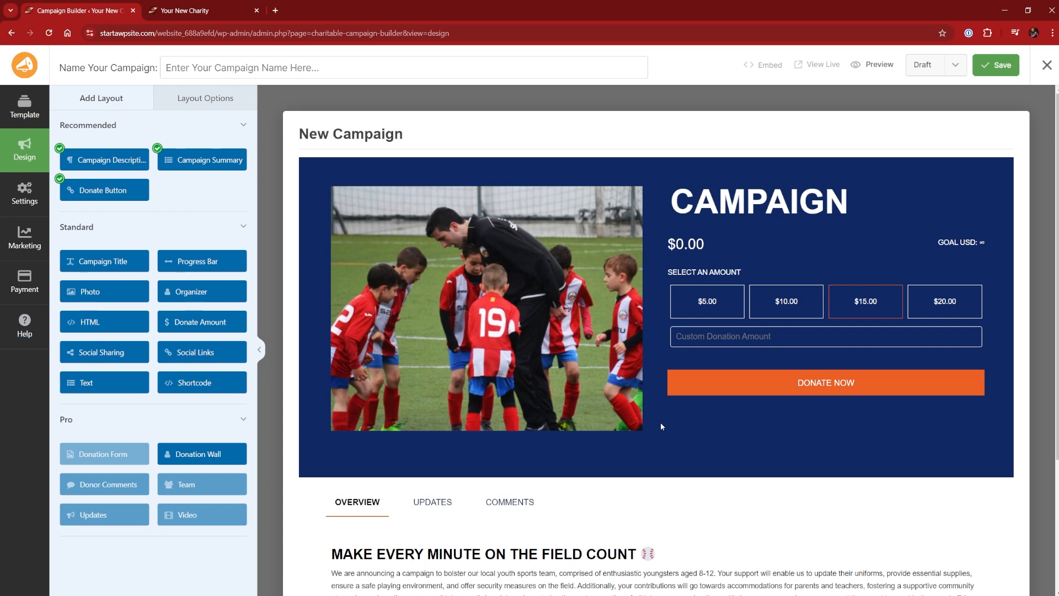
left_click(193, 12)
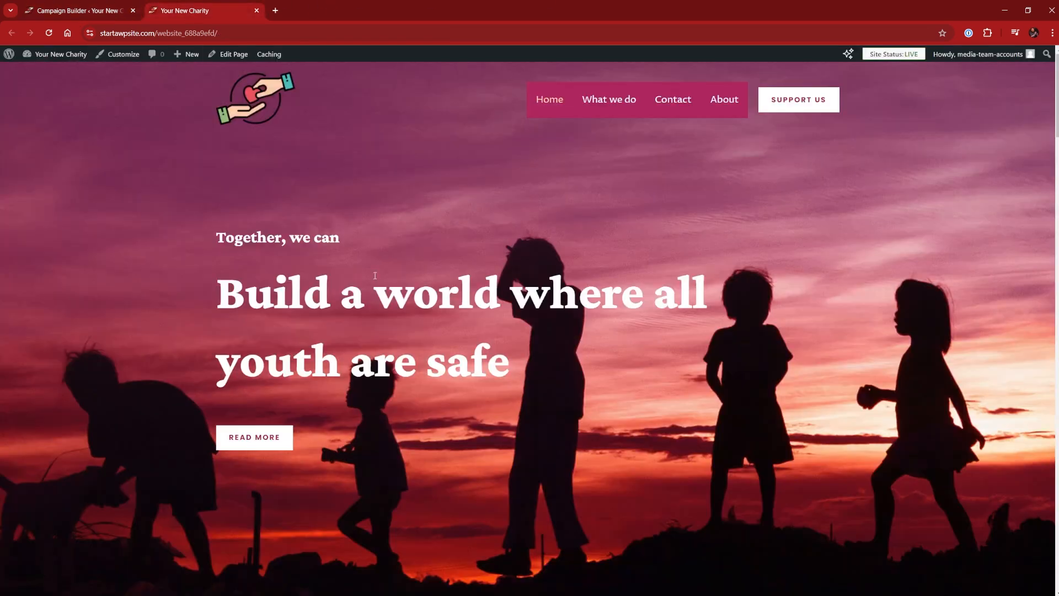
scroll(382, 318, "down", 6)
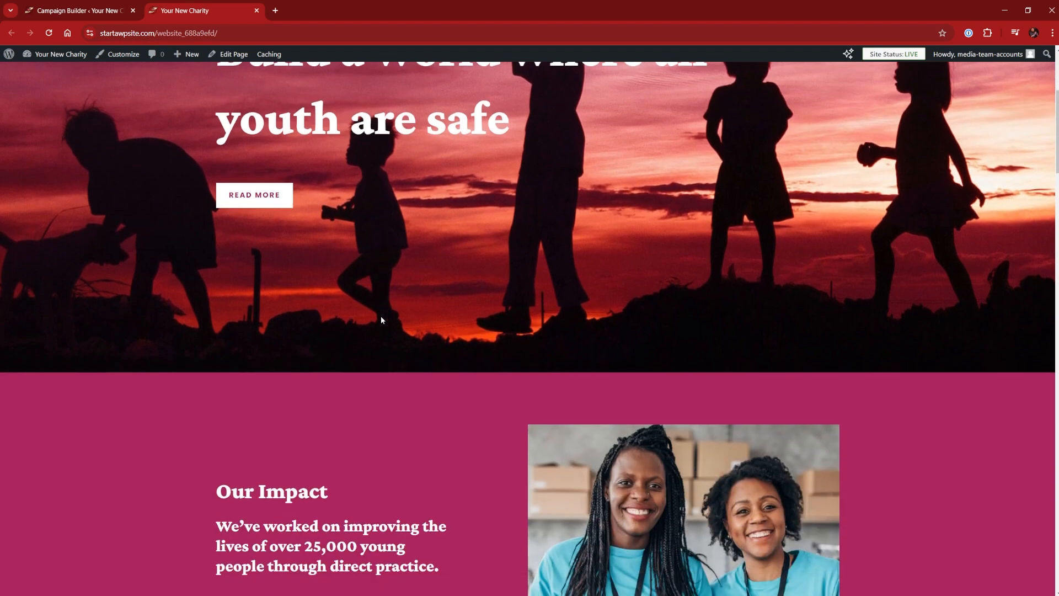
scroll(381, 319, "down", 2)
scroll(193, 358, "down", 1)
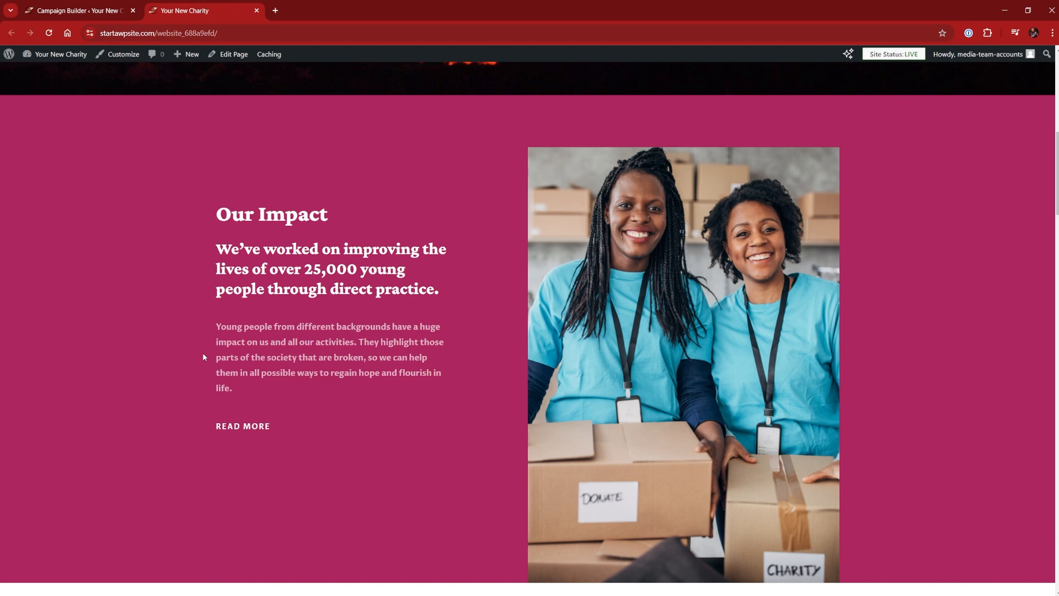
scroll(448, 442, "up", 9)
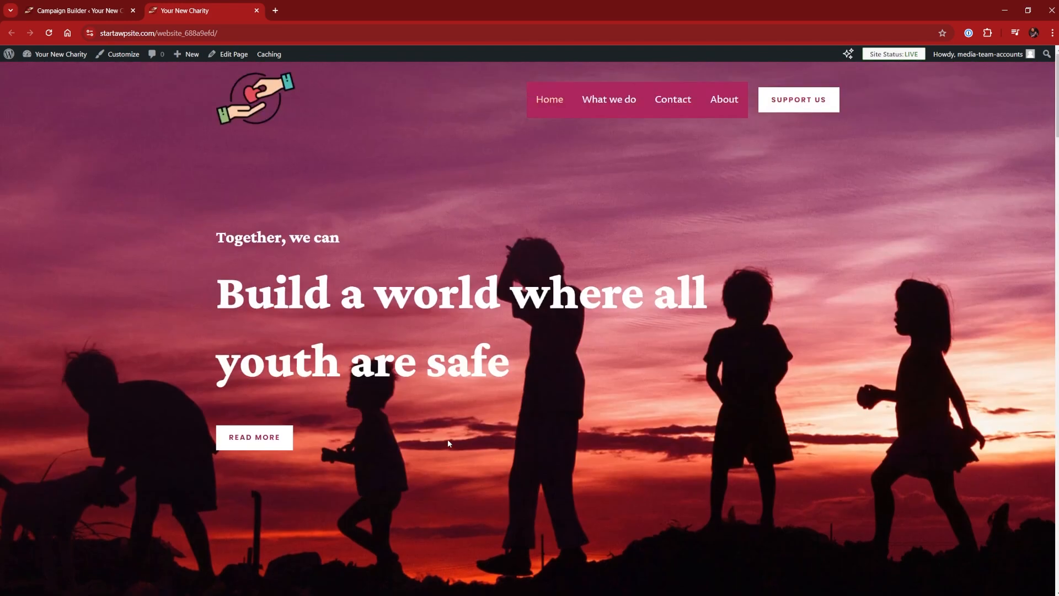
left_click(89, 12)
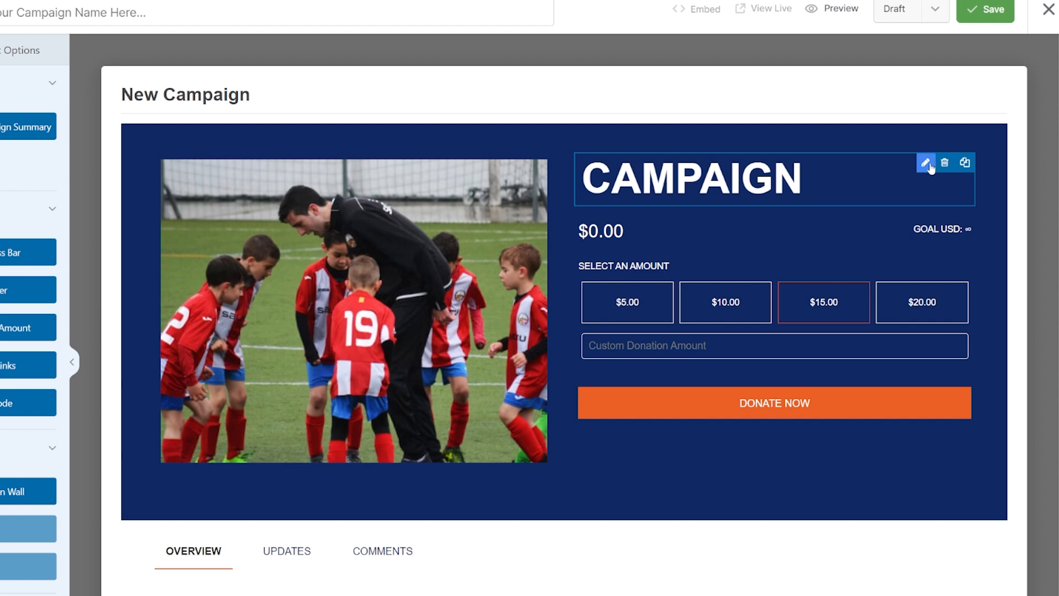
Set the campaign title block's text to HELP KIDS WORLDWIDE
left_click(927, 164)
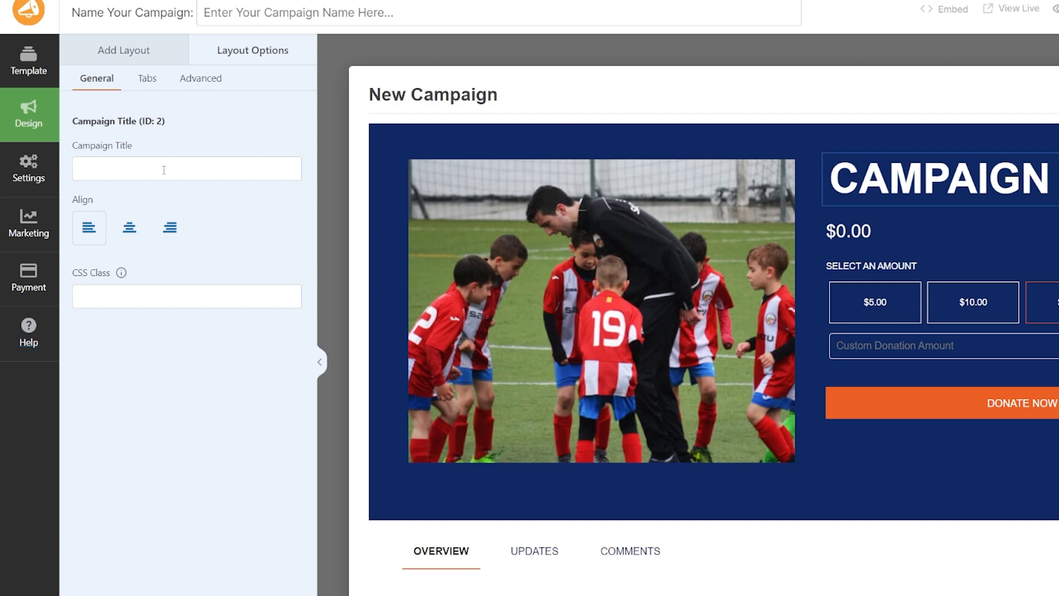
left_click(164, 170)
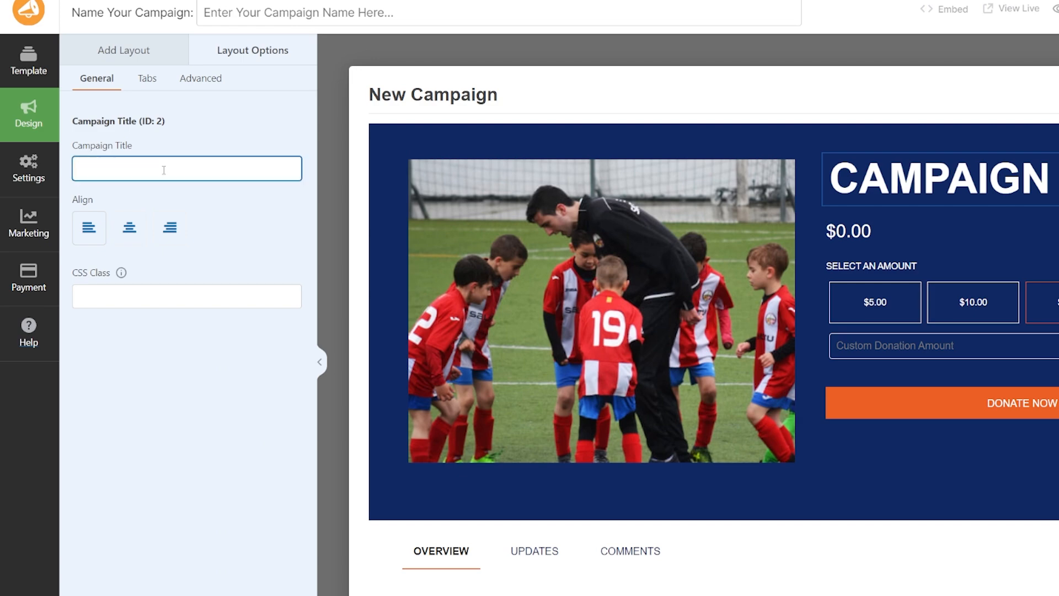
key("Caps_Lock")
type("HELP ")
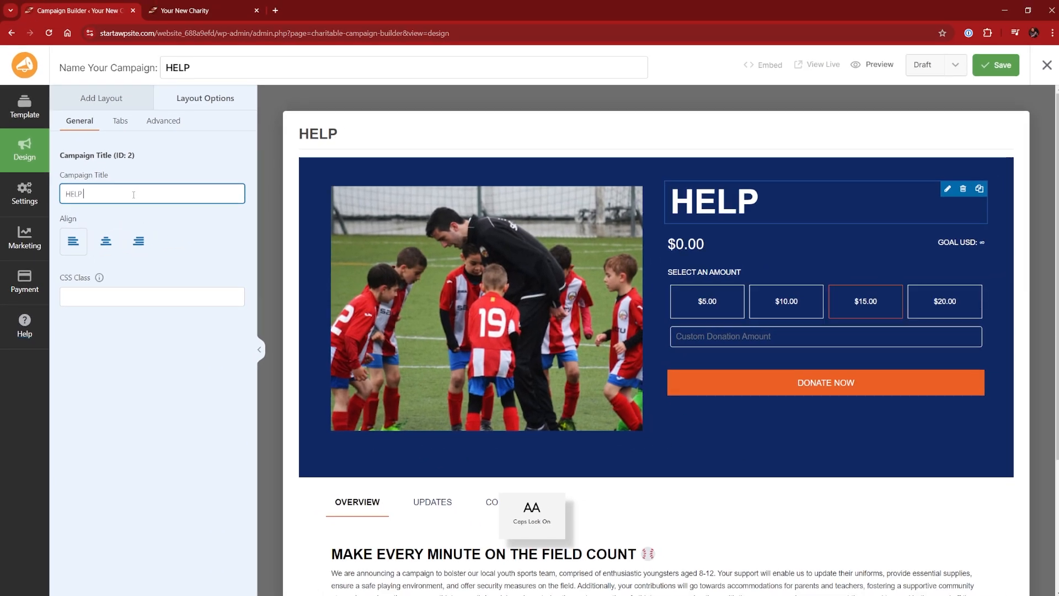
type("KIDS WORD")
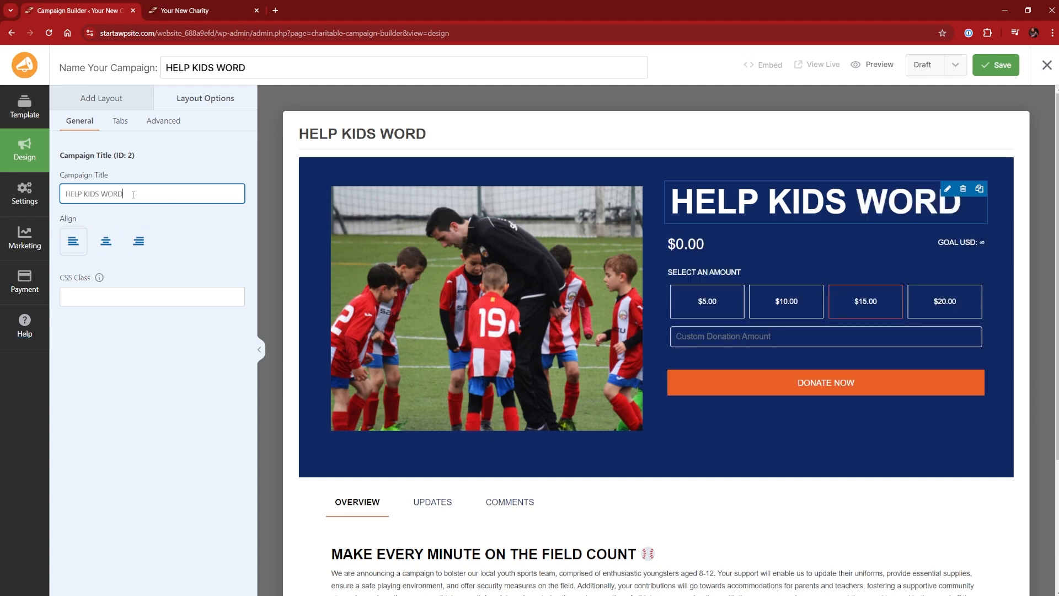
type("LDWIDE")
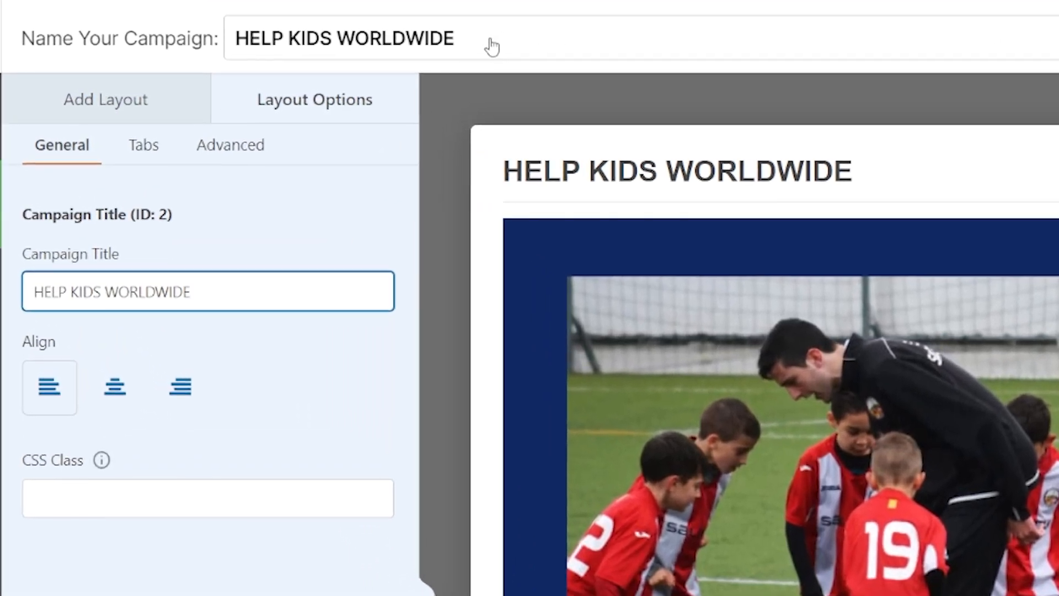
left_click(491, 47)
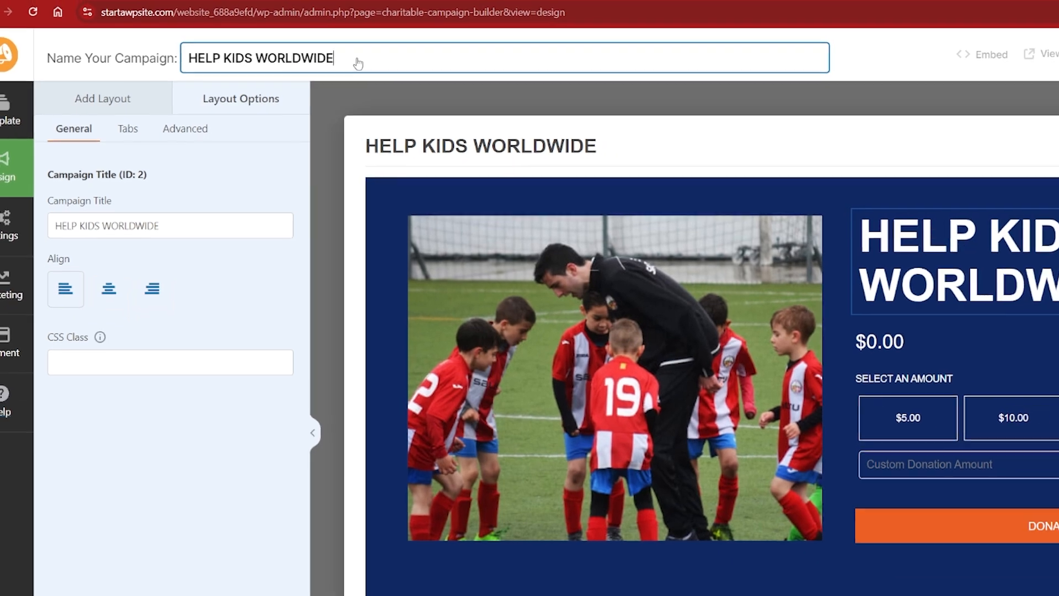
type("NOW")
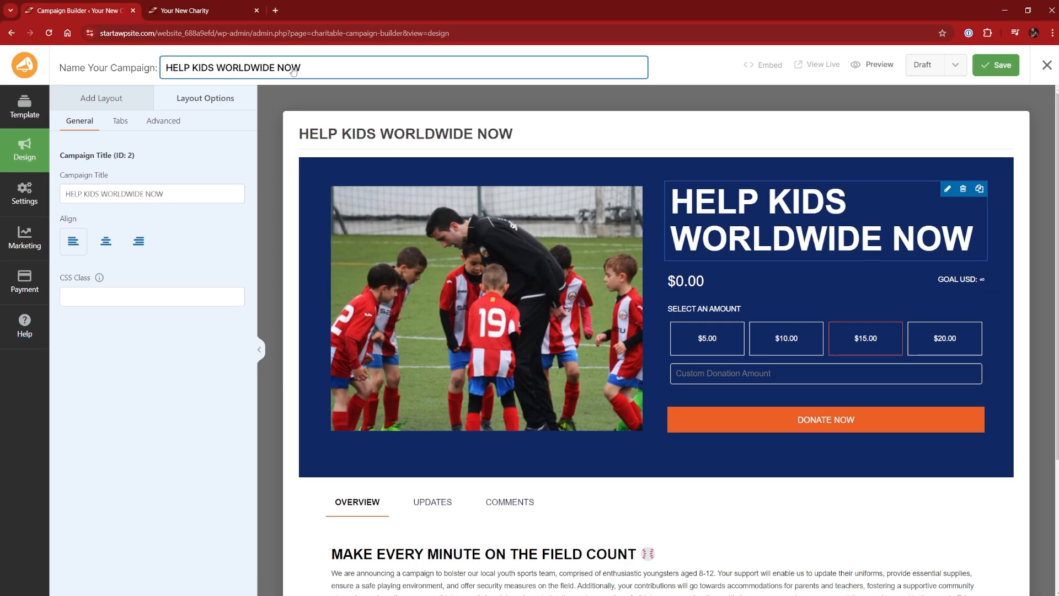
key("BackSpace")
key("BackSpace")
key("BackSpace")
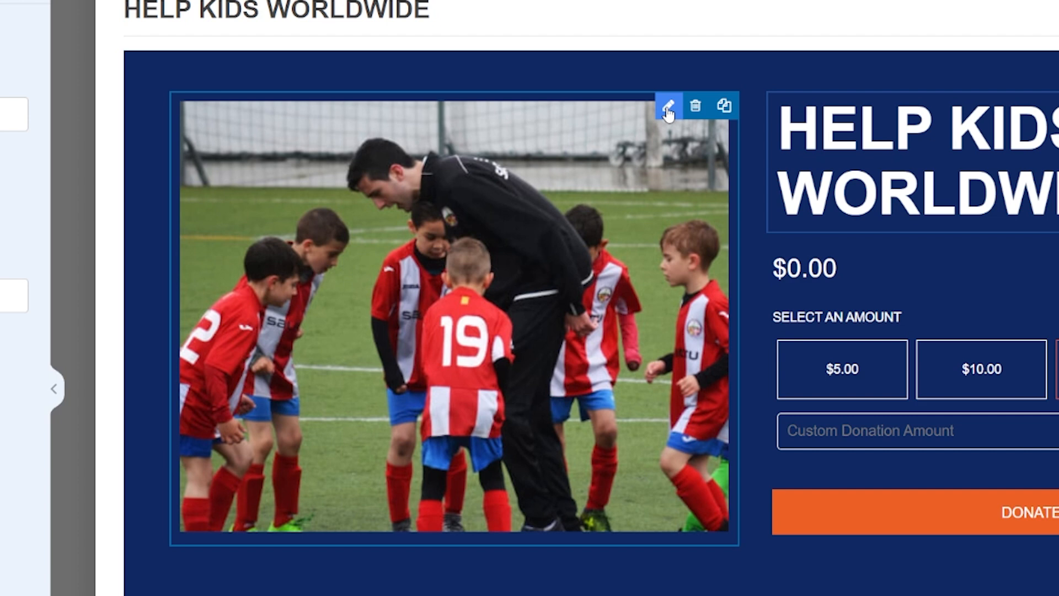
Upload the Charity 1 image from the computer to replace the campaign's photo block
left_click(662, 115)
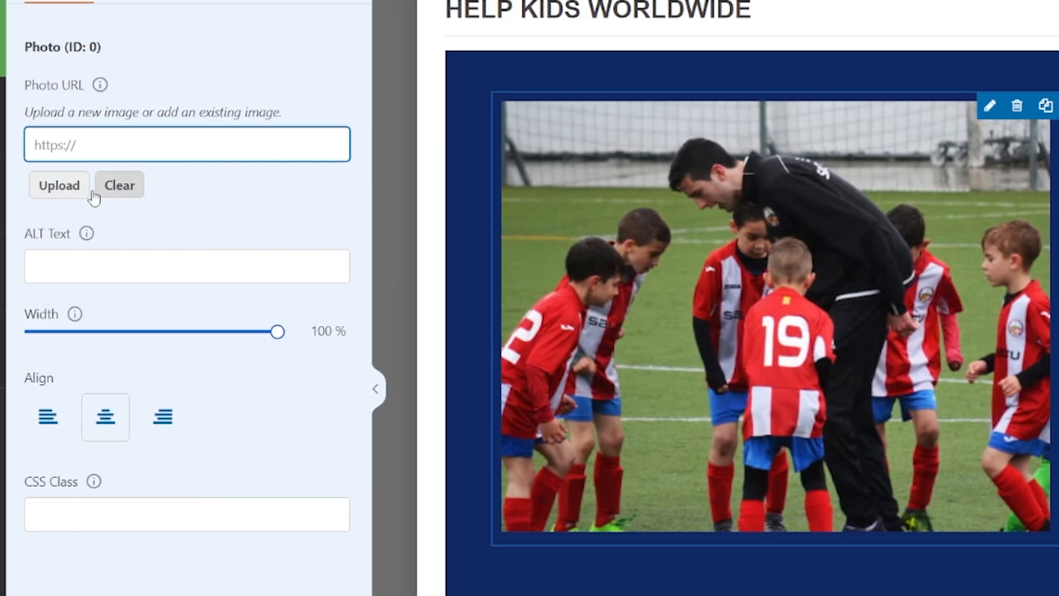
left_click(62, 194)
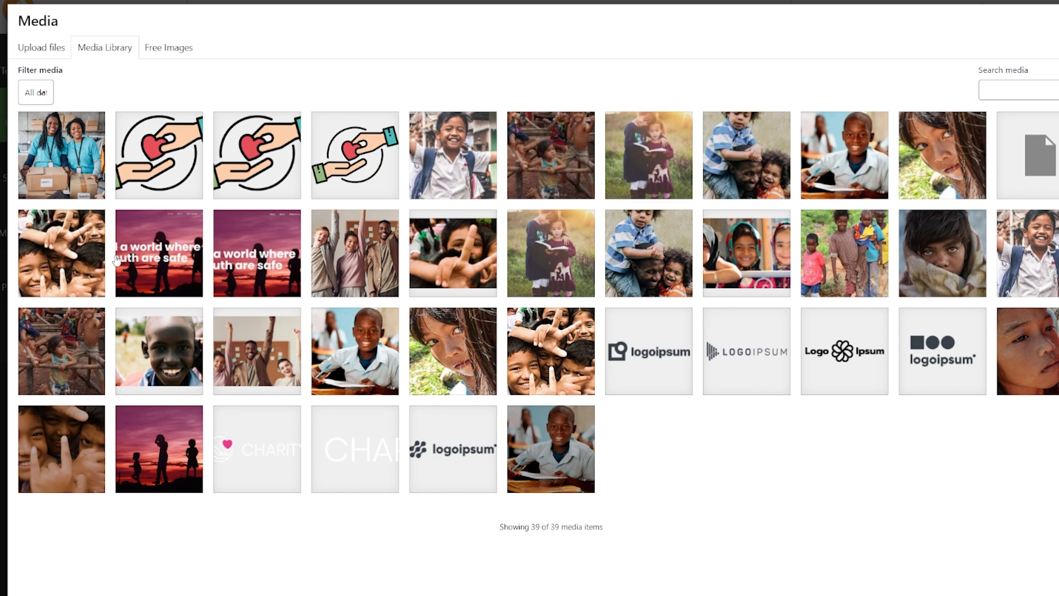
left_click(36, 53)
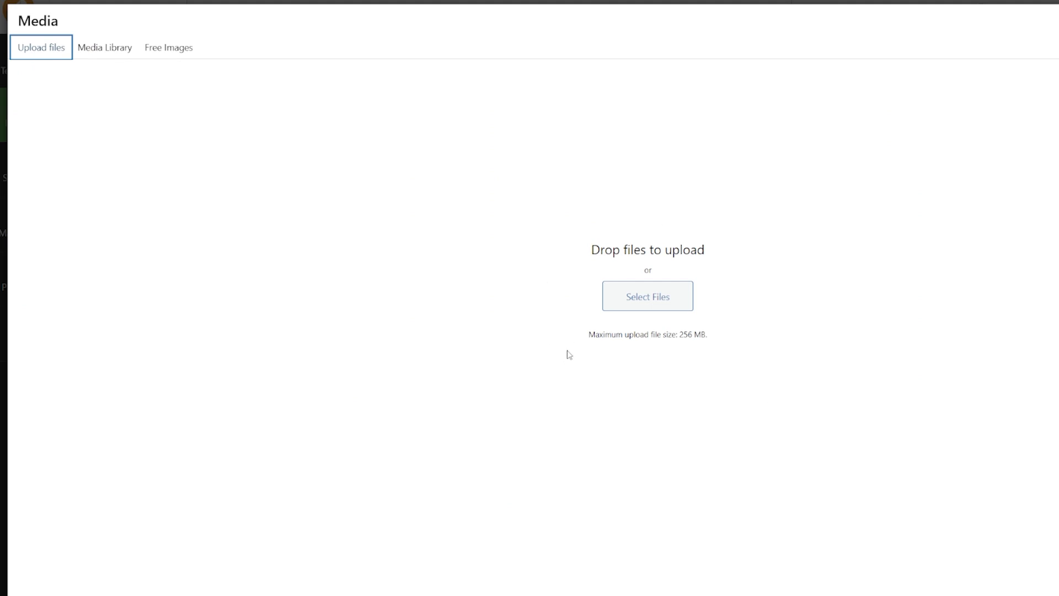
left_click(638, 306)
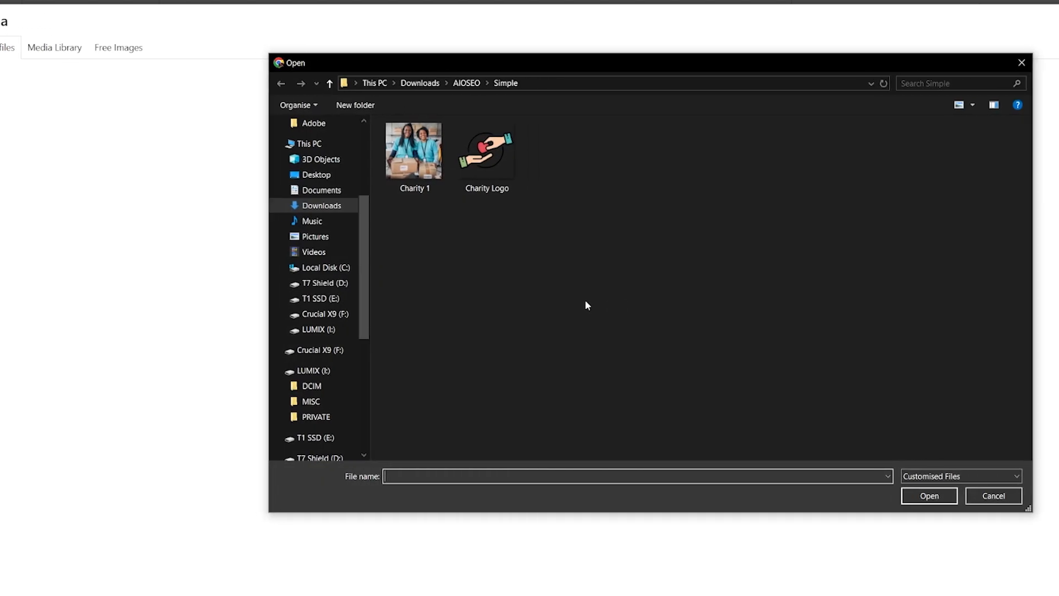
left_click(343, 170)
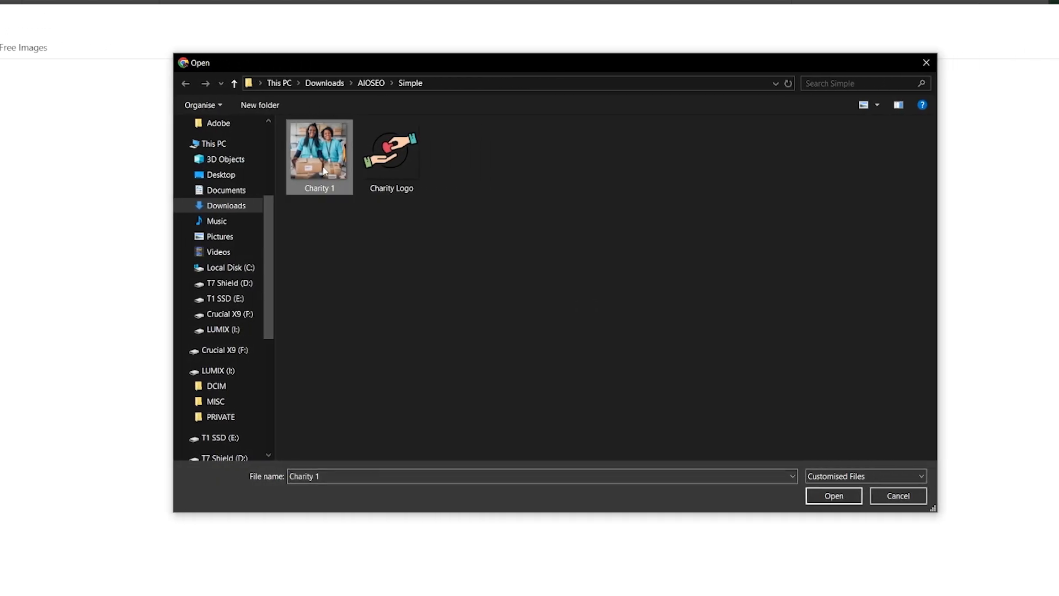
left_click(839, 496)
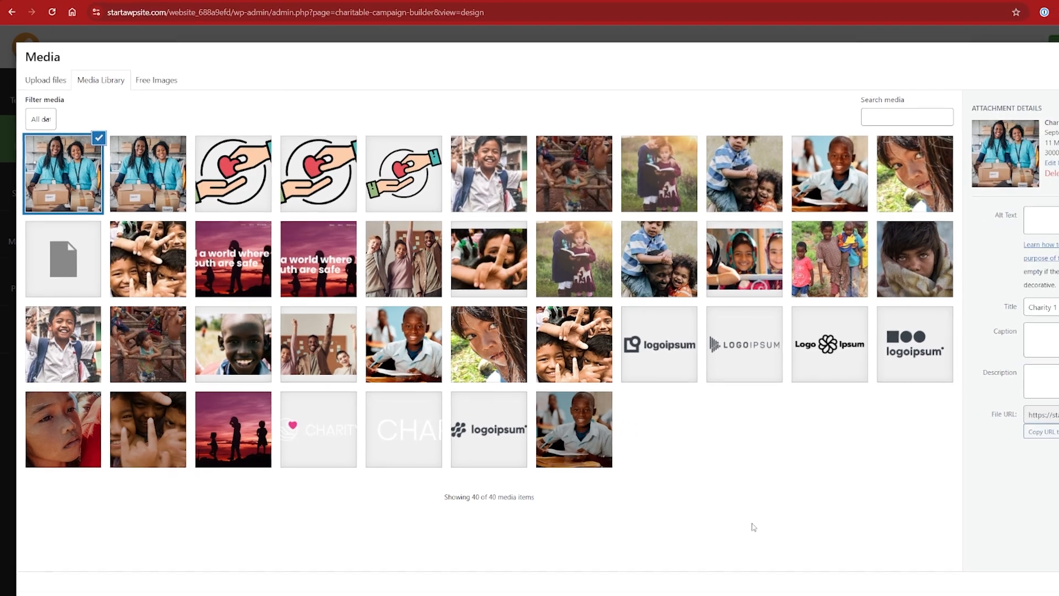
Paste alt text for the uploaded image in the media details and insert it into the photo block
left_click(1037, 216)
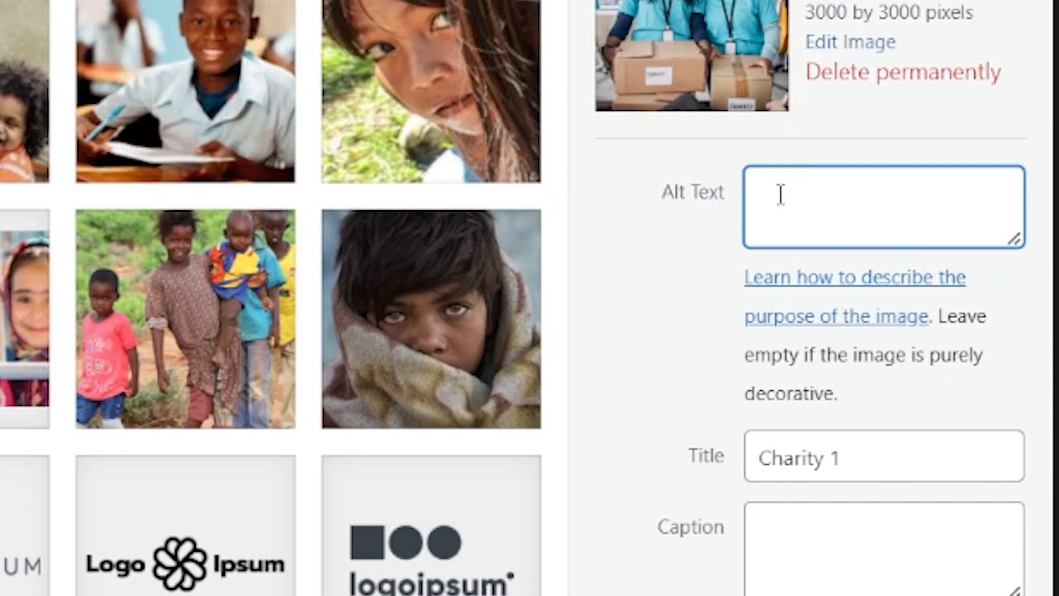
type("Charity workers sending donations.")
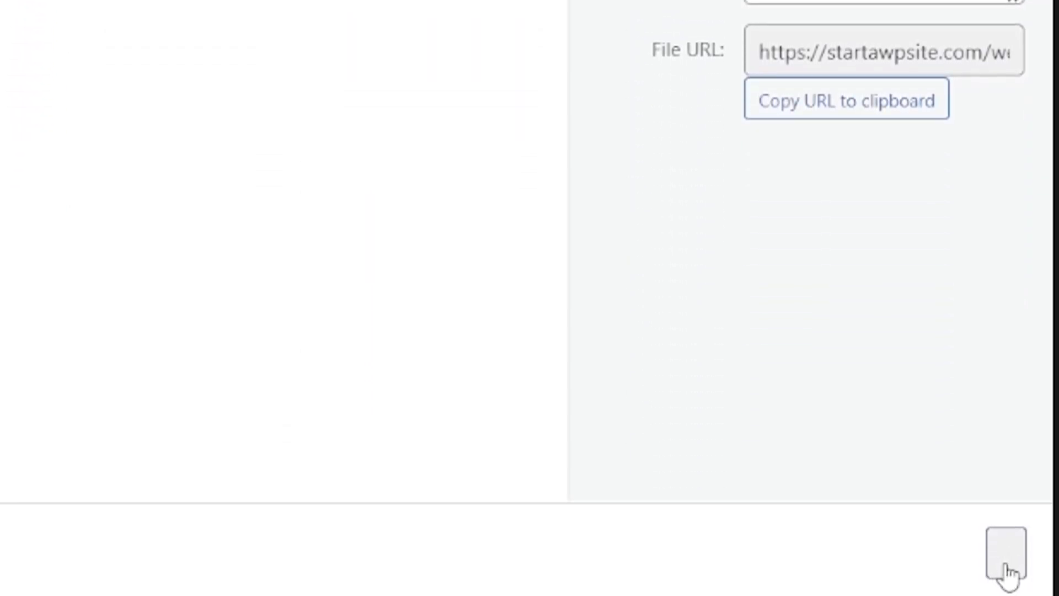
left_click(1007, 571)
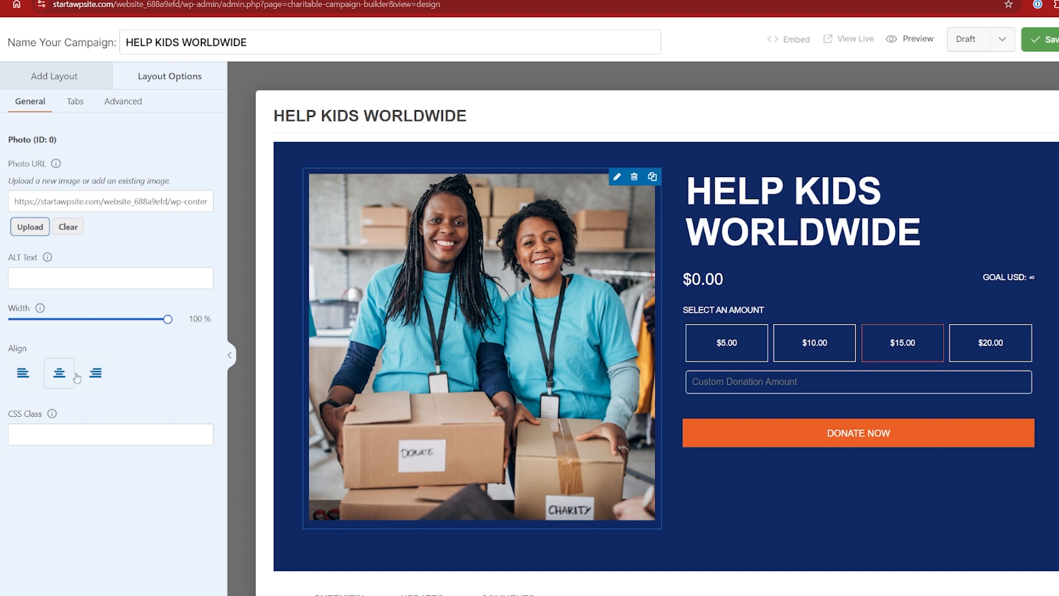
Set the photo block's ALT text to "Charity workers sending donations."
mouse_move(169, 320)
left_mouse_down()
mouse_move(109, 323)
mouse_move(165, 307)
left_mouse_up()
left_click(136, 279)
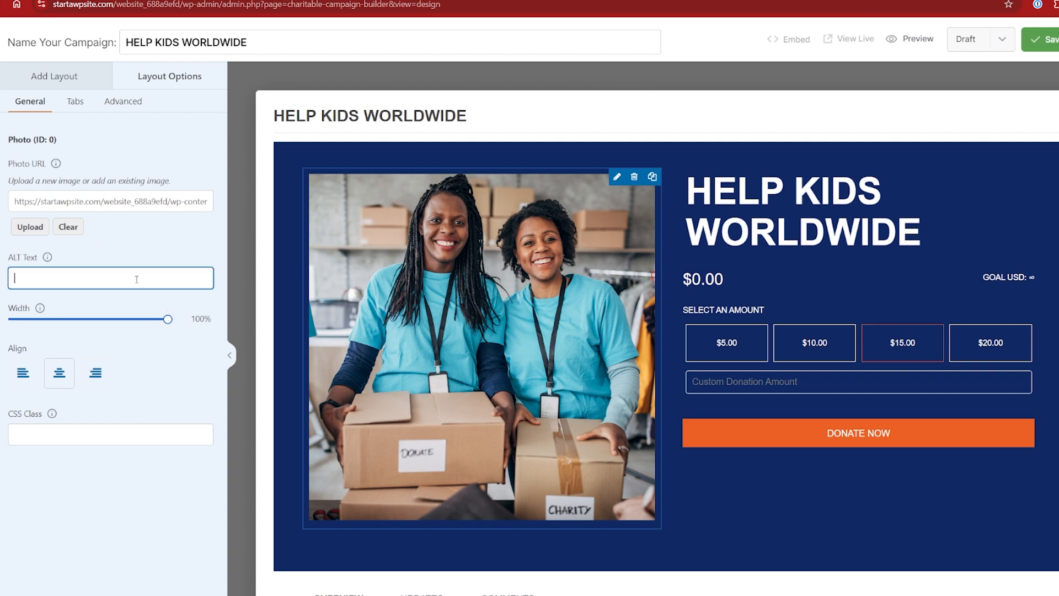
type("Charity workers sending donations.")
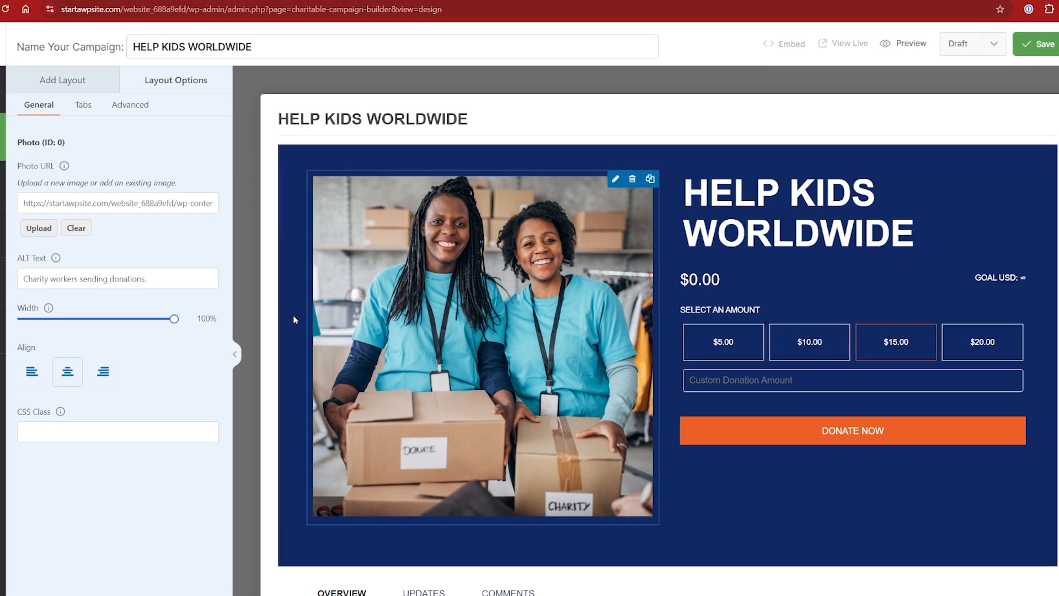
Browse the Updates, Comments and Overview tabs below the campaign header
scroll(293, 316, "down", 3)
scroll(296, 319, "down", 2)
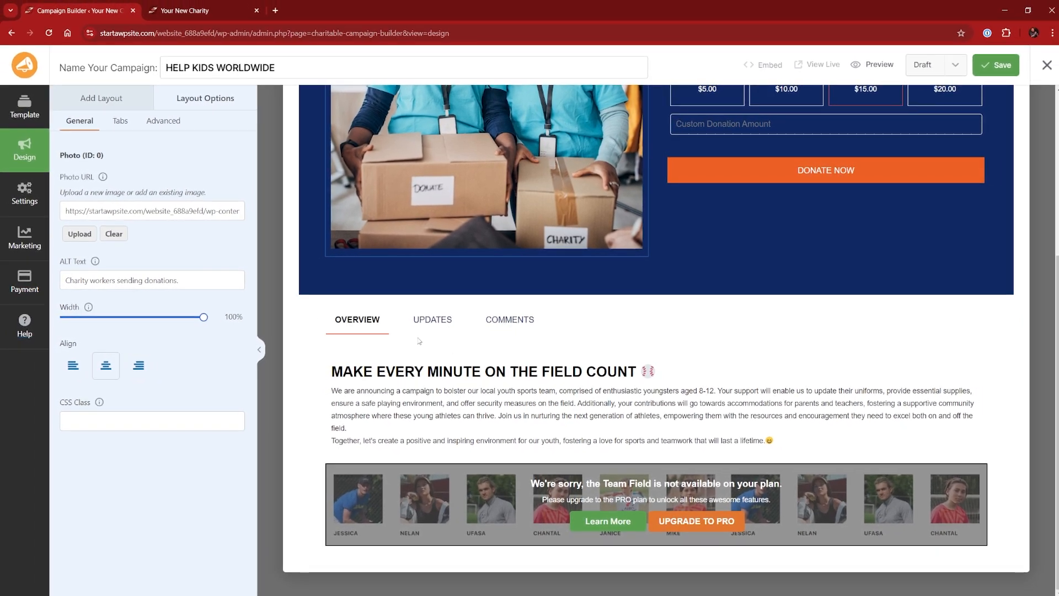
left_click(433, 320)
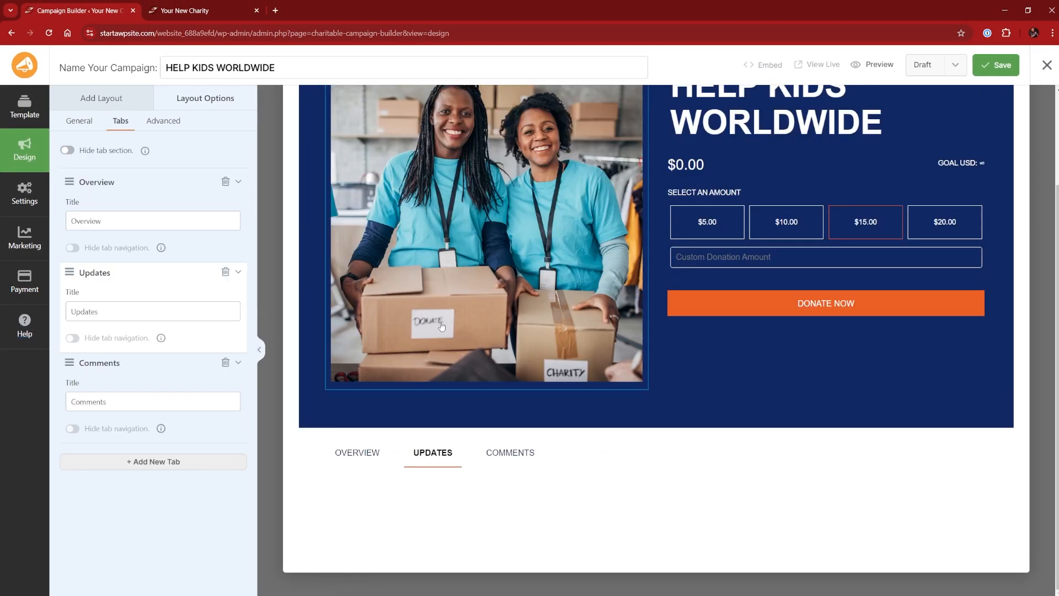
left_click(509, 457)
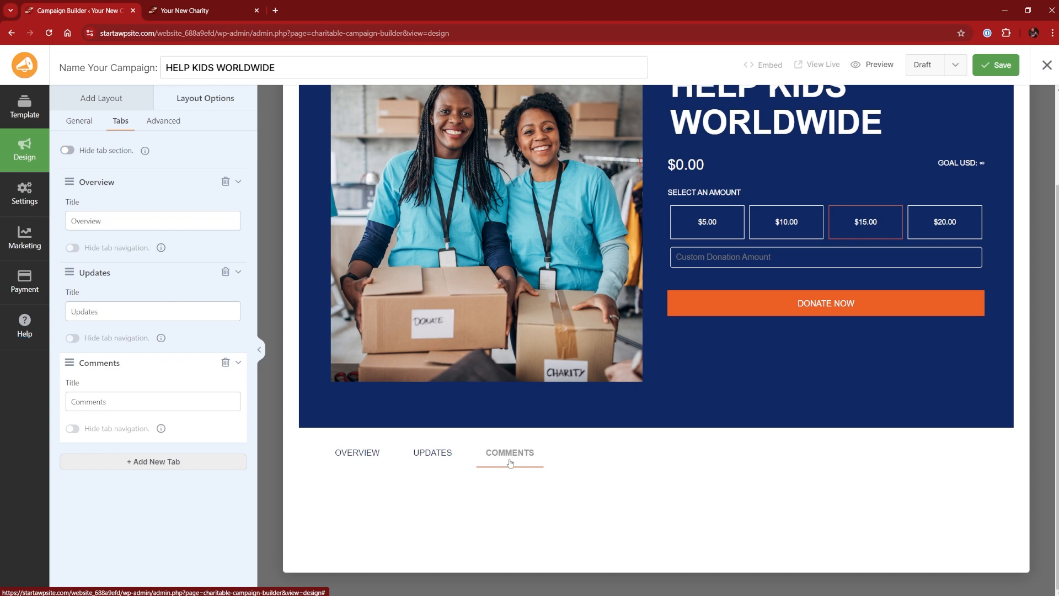
left_click(364, 460)
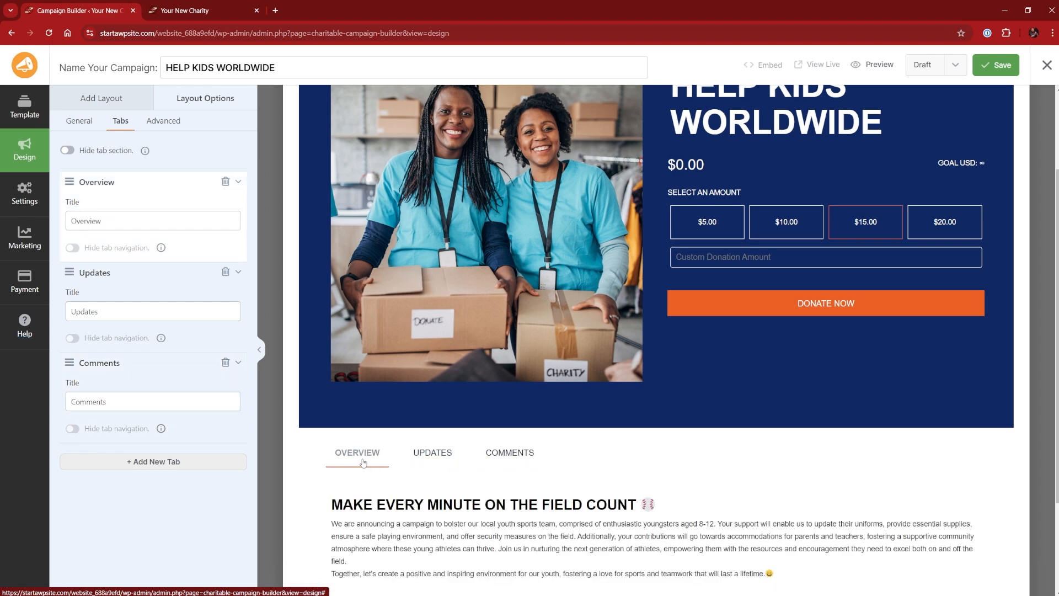
scroll(402, 462, "down", 2)
scroll(403, 462, "down", 1)
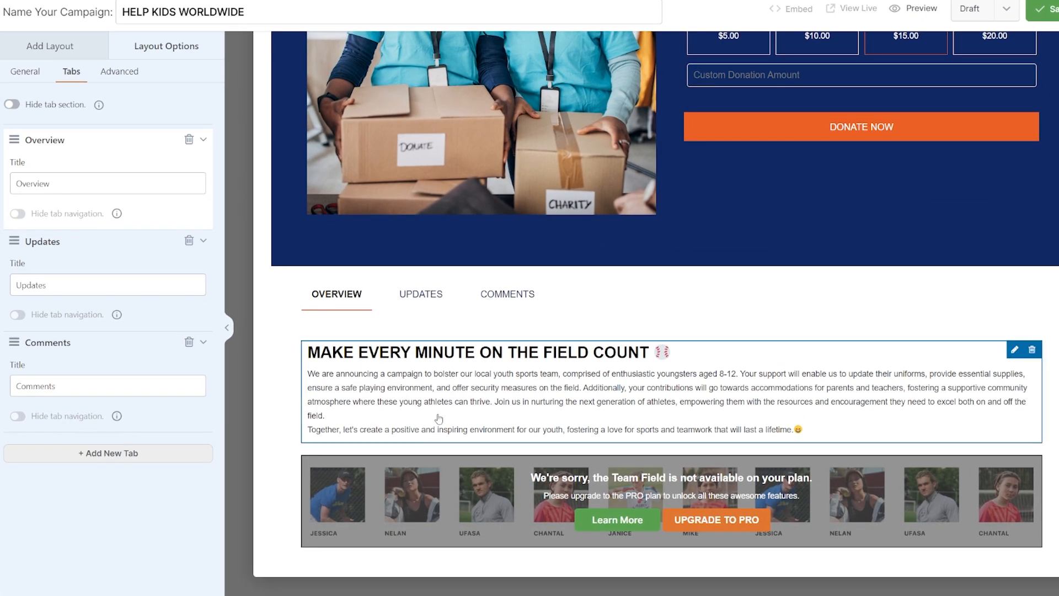
Change the campaign description headline to "We Make Every Donation Count"
left_click(466, 381)
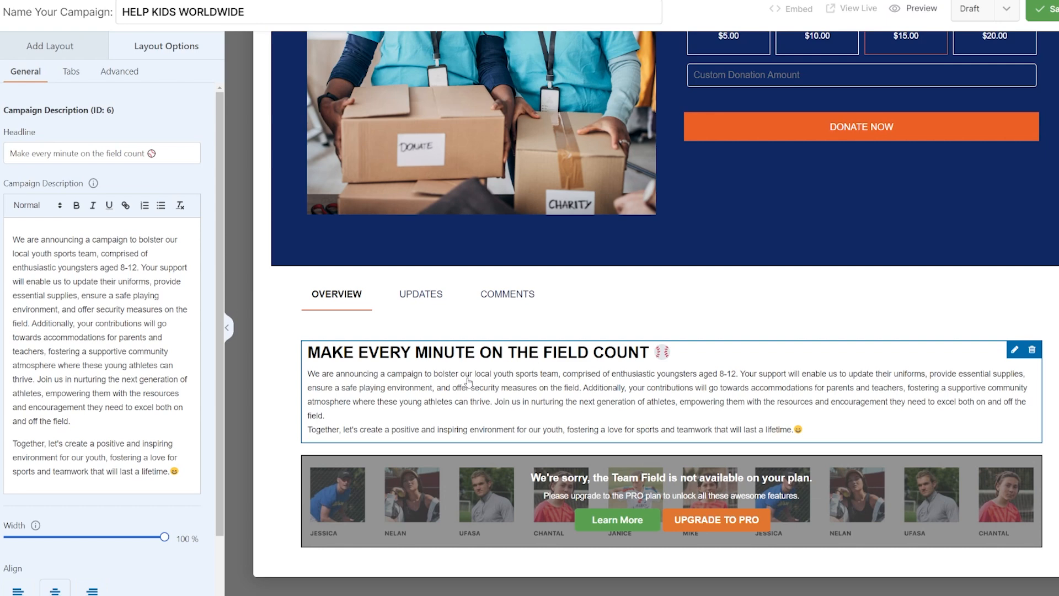
left_click(160, 154)
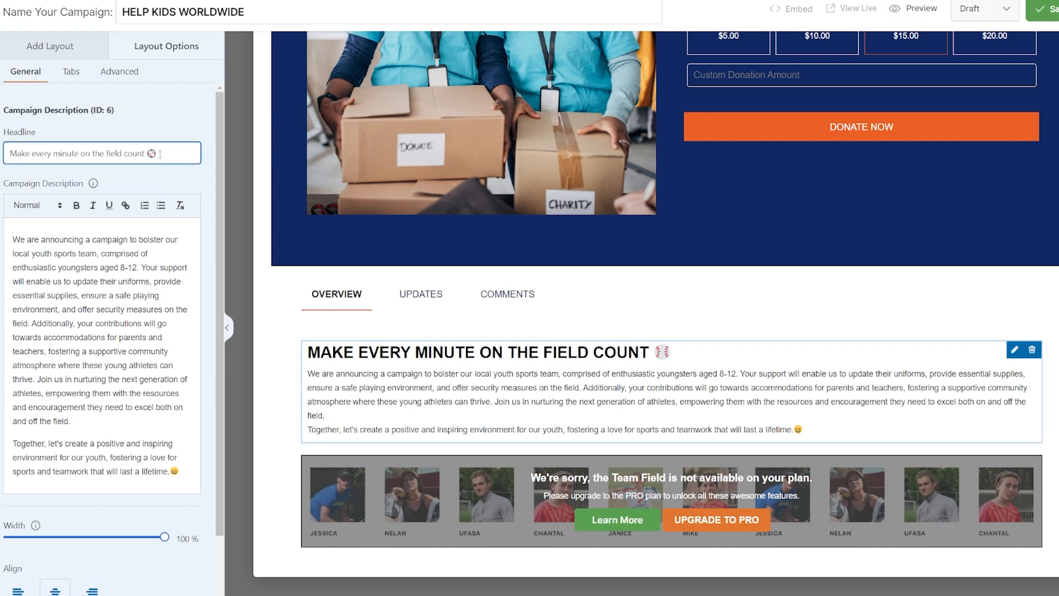
key("BackSpace")
key("BackSpace")
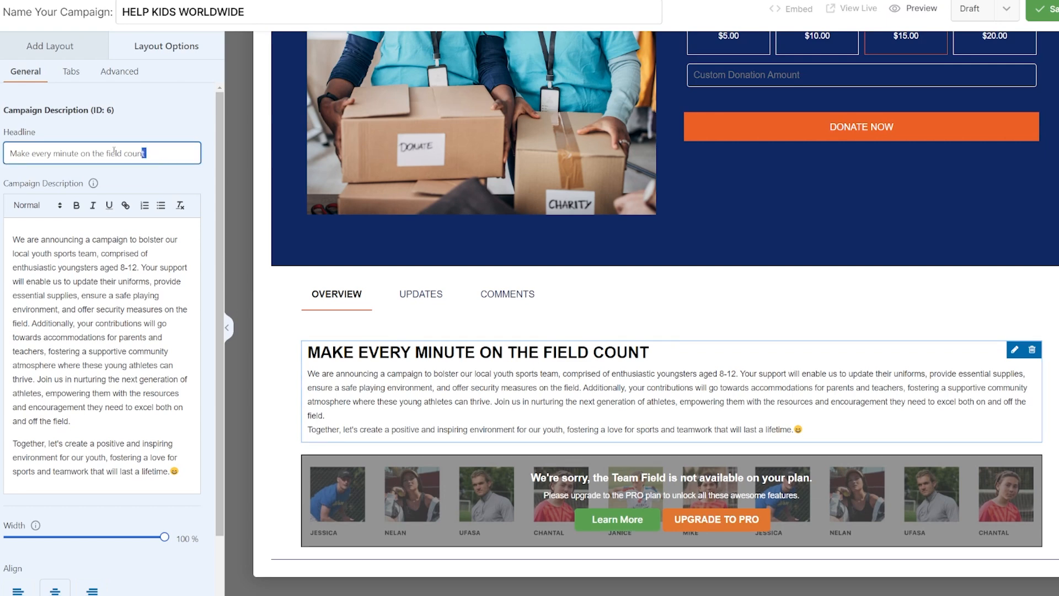
left_click_drag(160, 154, 2, 154)
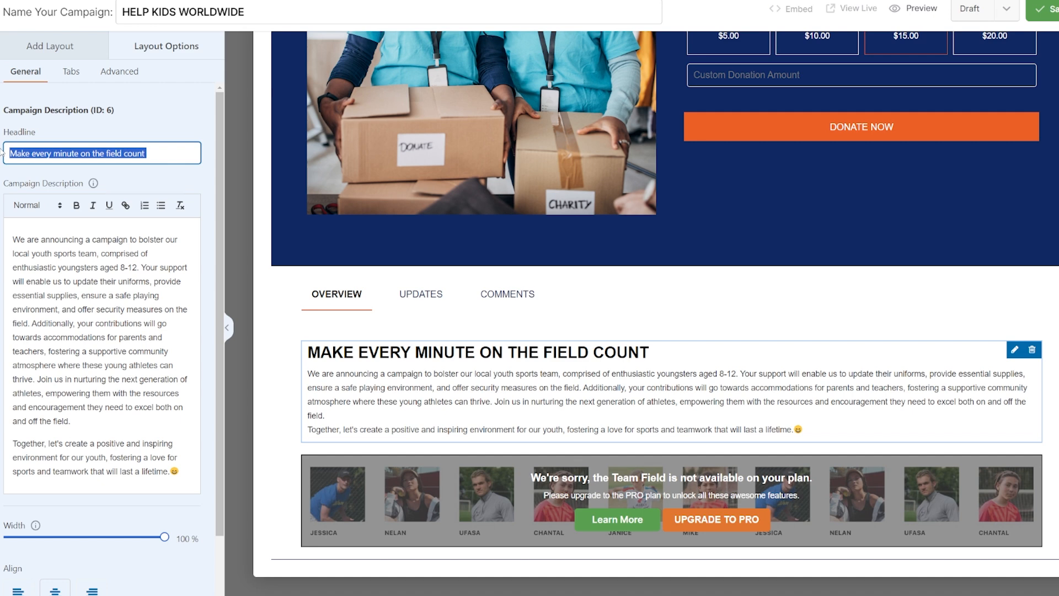
type("We Make Every Donation Count")
Replace the campaign description text with pasted copy about safe and stable housing for underprivileged children
left_click(3, 164)
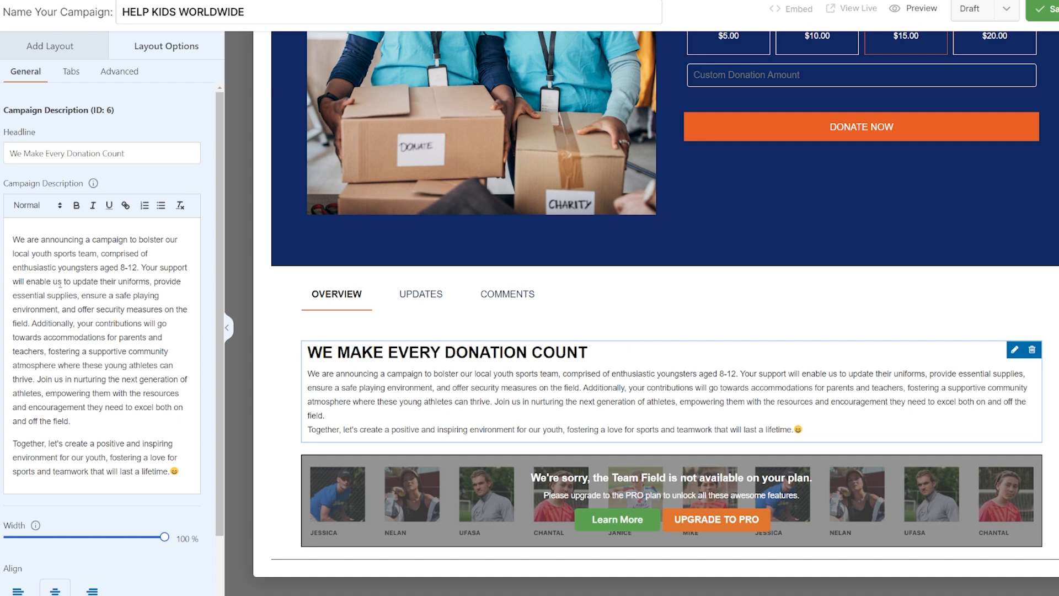
key("ctrl+a")
key("BackSpace")
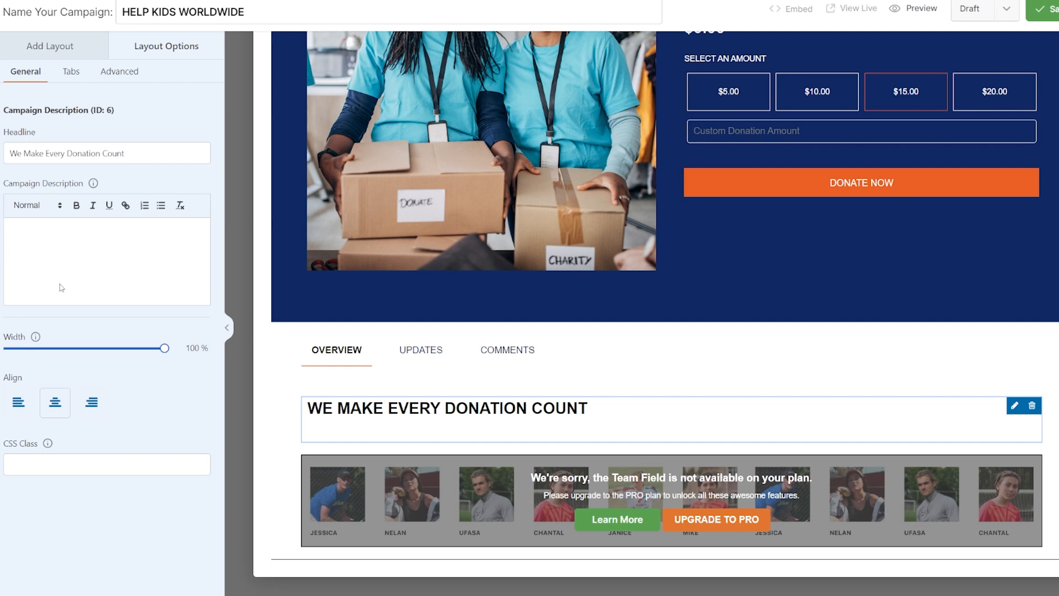
type("We are launching a campaign to provide safe and stable housing for underprivileged children. Your support will help us cover essential costs like rent, utilities, and home repairs. We'll also ensure the spaces are clean, well-maintained, and equipped with basic necessities like beds, furniture, and kitchen supplies. Your contributions will create a safe and welcoming environment where these children can grow, learn, and thrive.")
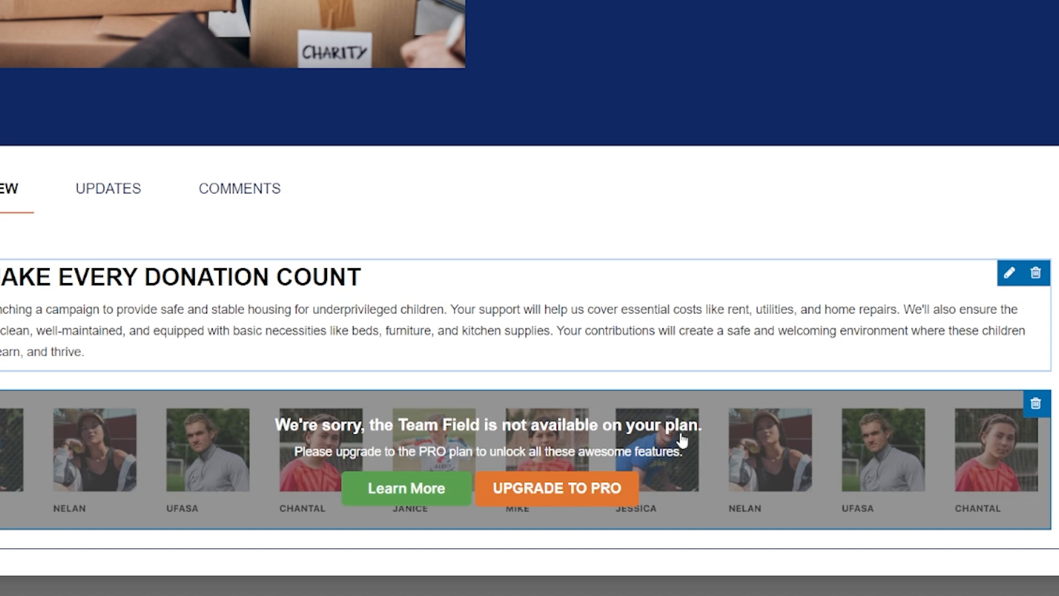
Delete the Team field block from the Overview tab
left_click(1045, 406)
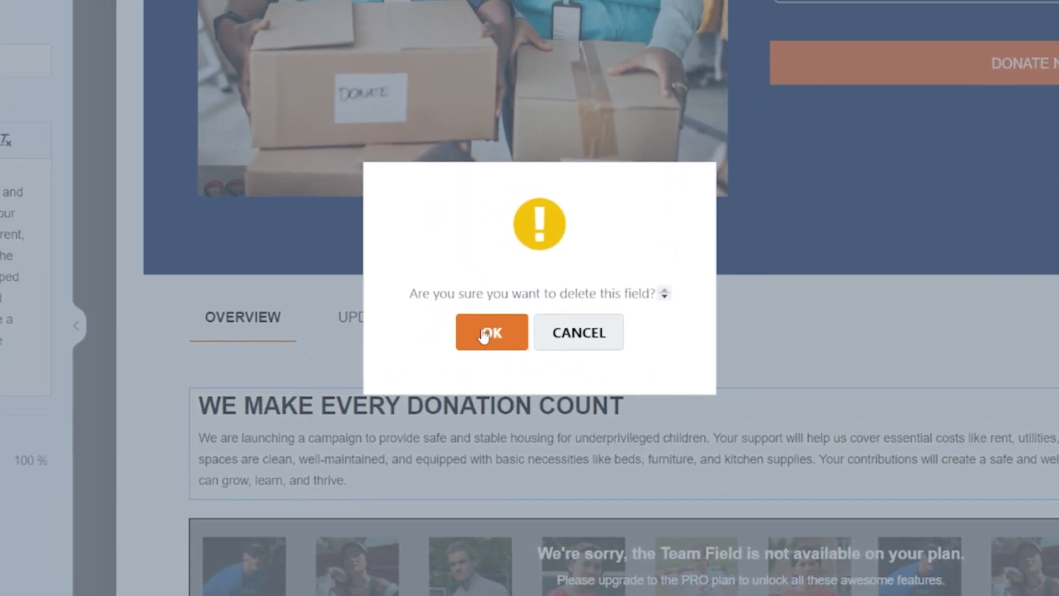
left_click(484, 334)
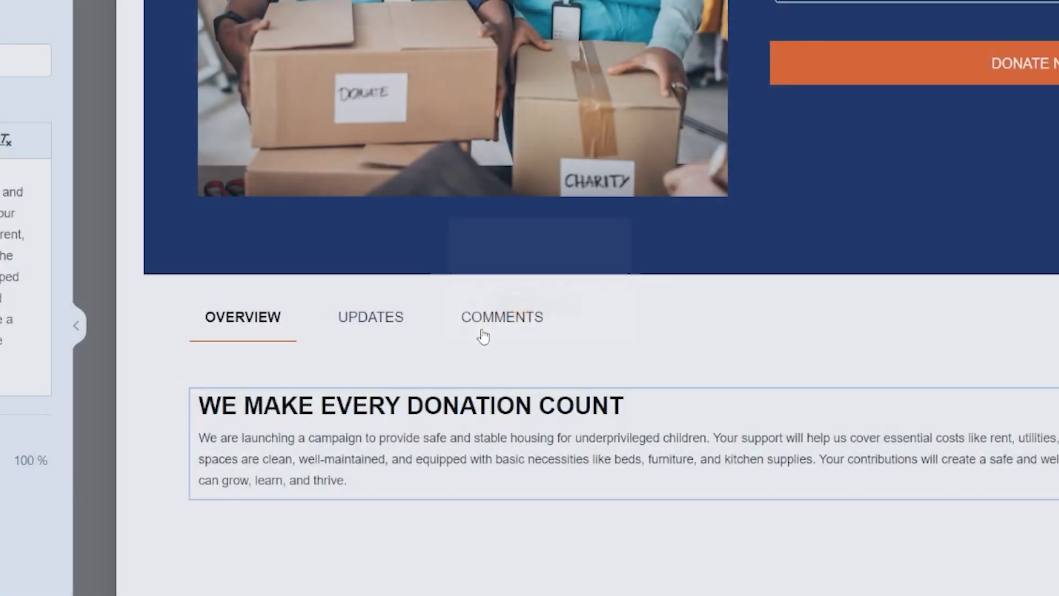
scroll(484, 336, "up", 3)
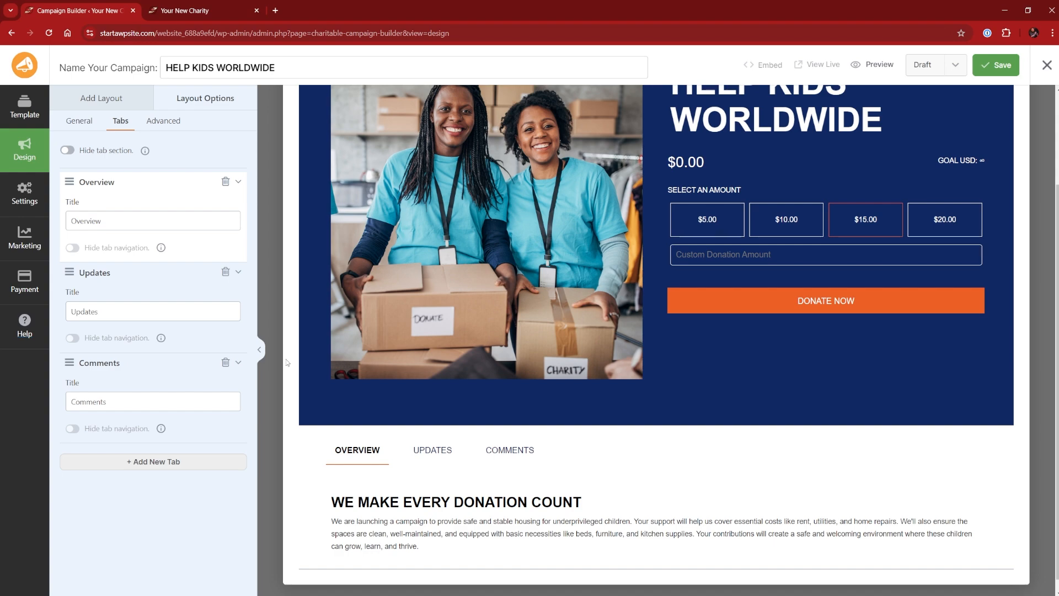
Add a Social Sharing block into the empty Updates tab
left_click(426, 449)
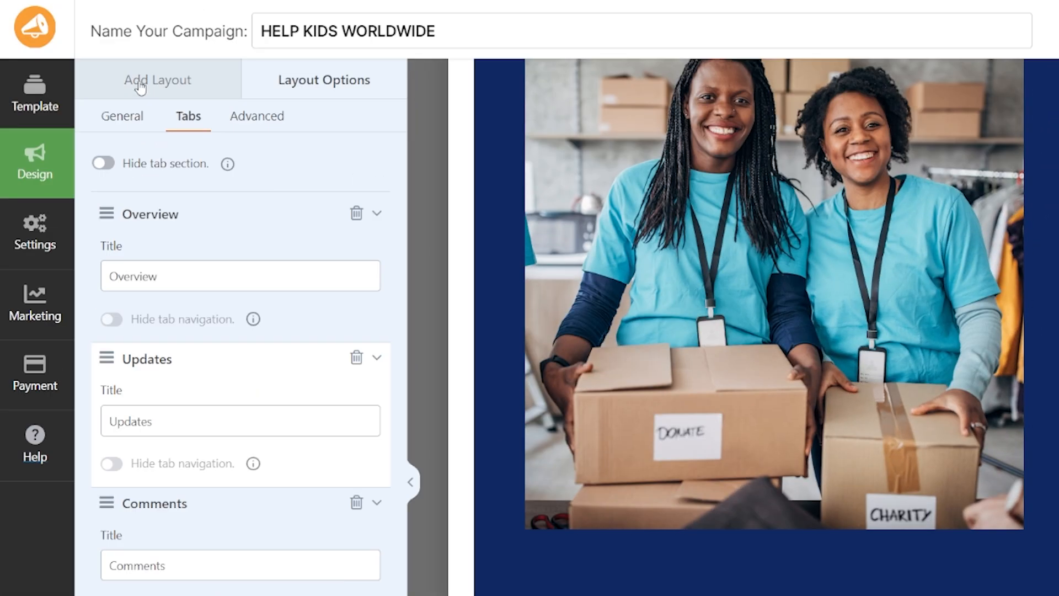
left_click(141, 86)
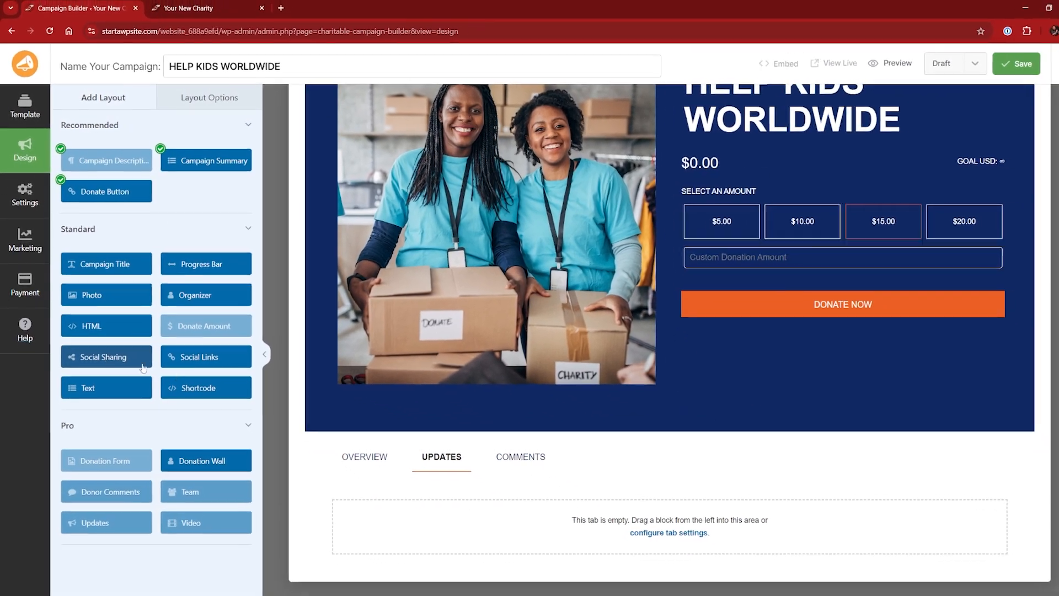
left_click_drag(142, 368, 617, 519)
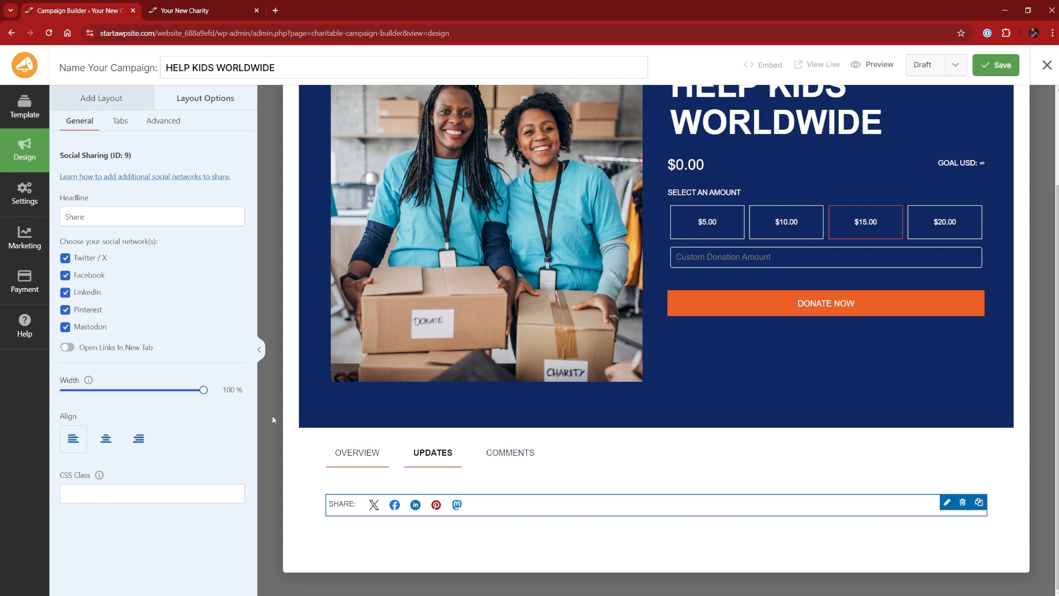
Set the Social Sharing block's headline to "Spread The Word"
left_click(107, 441)
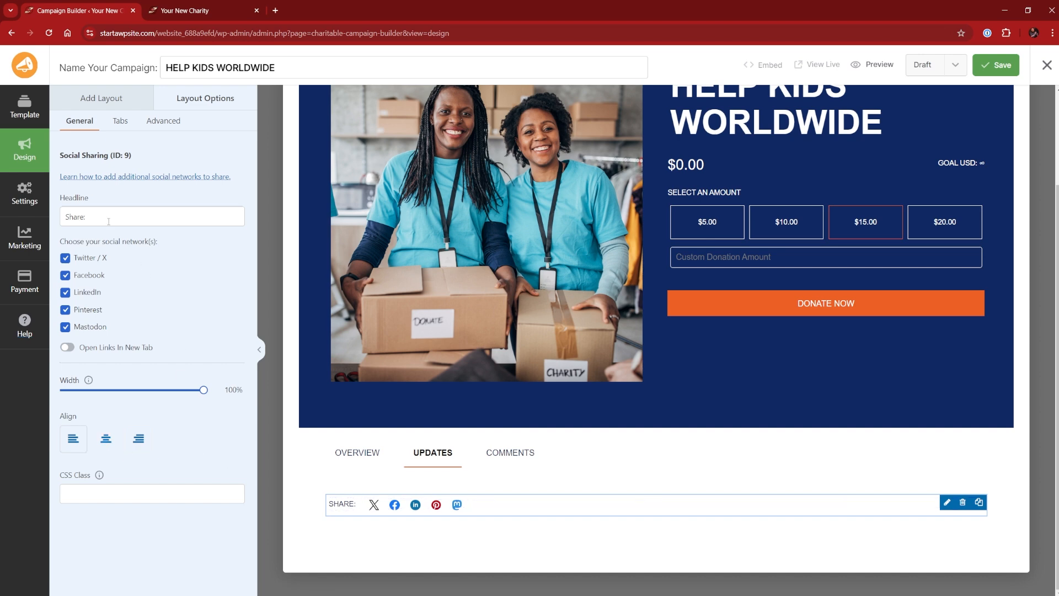
left_click_drag(109, 221, 45, 217)
type("Sp")
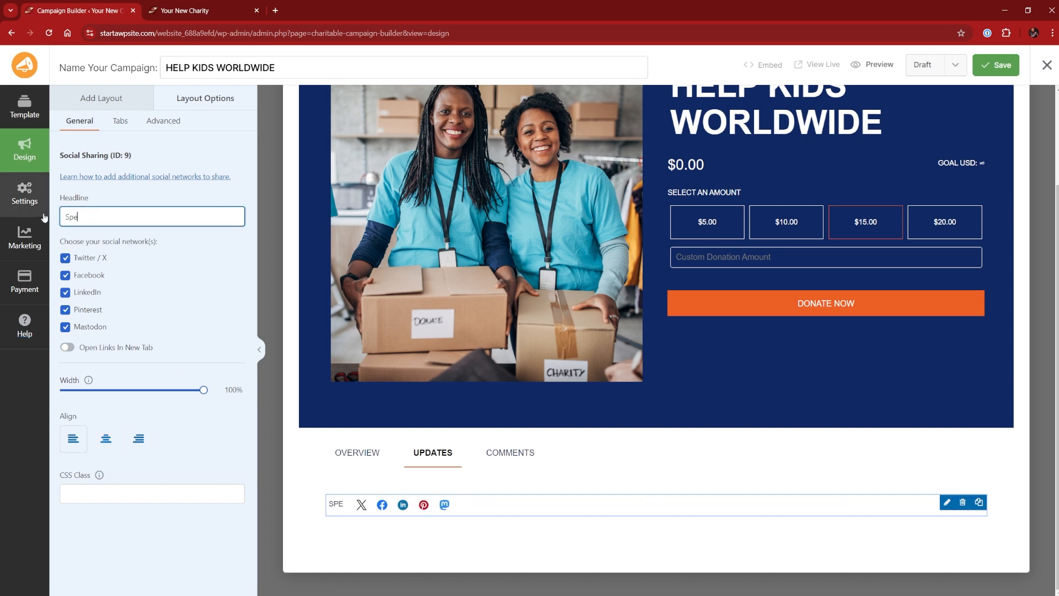
type("read The Word")
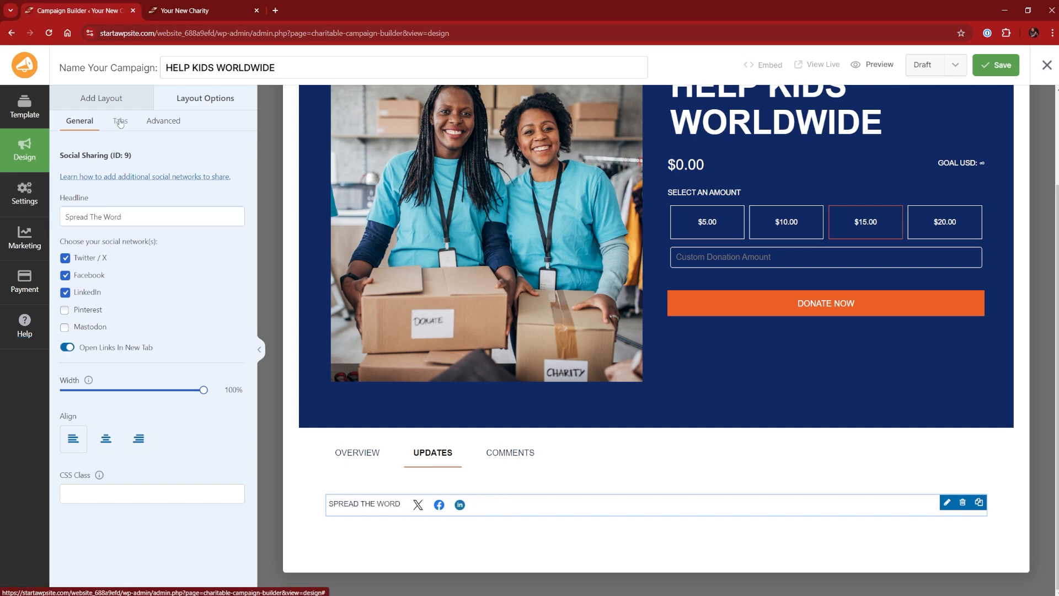
Rename the Updates tab to Social
left_click(120, 122)
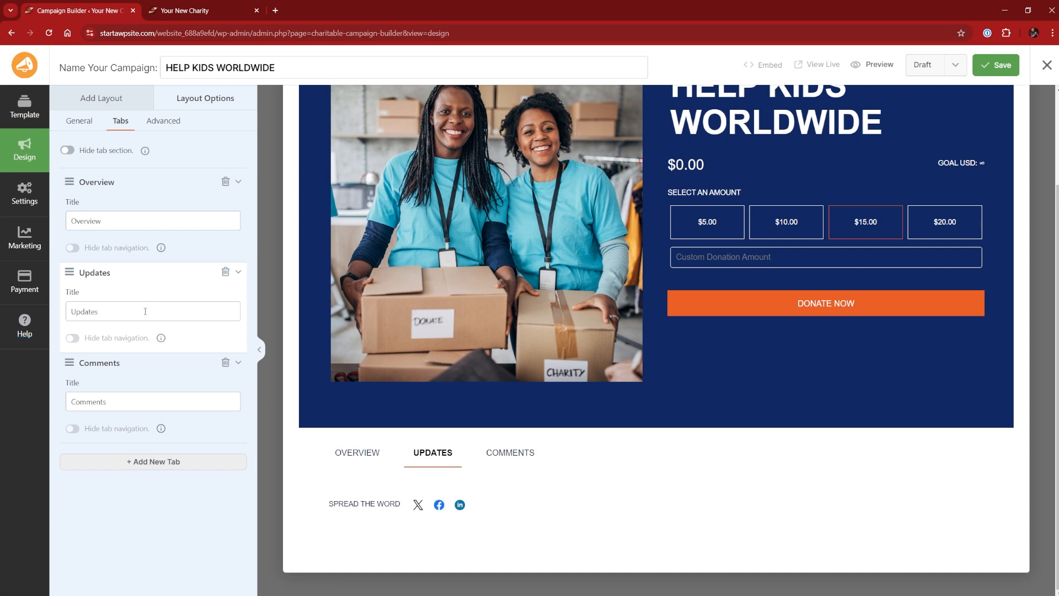
double_click(115, 311)
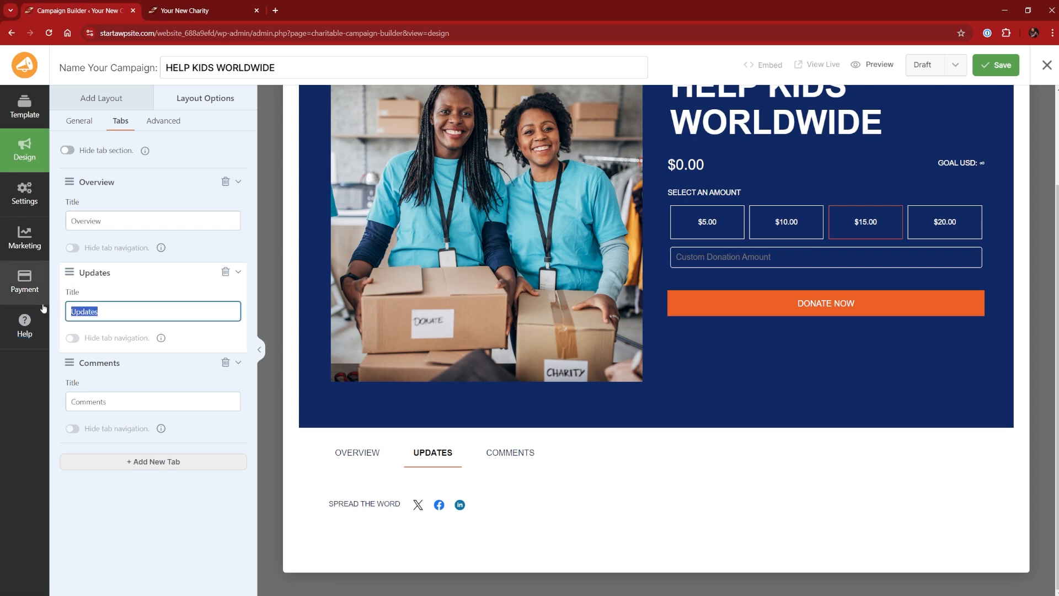
type("Social")
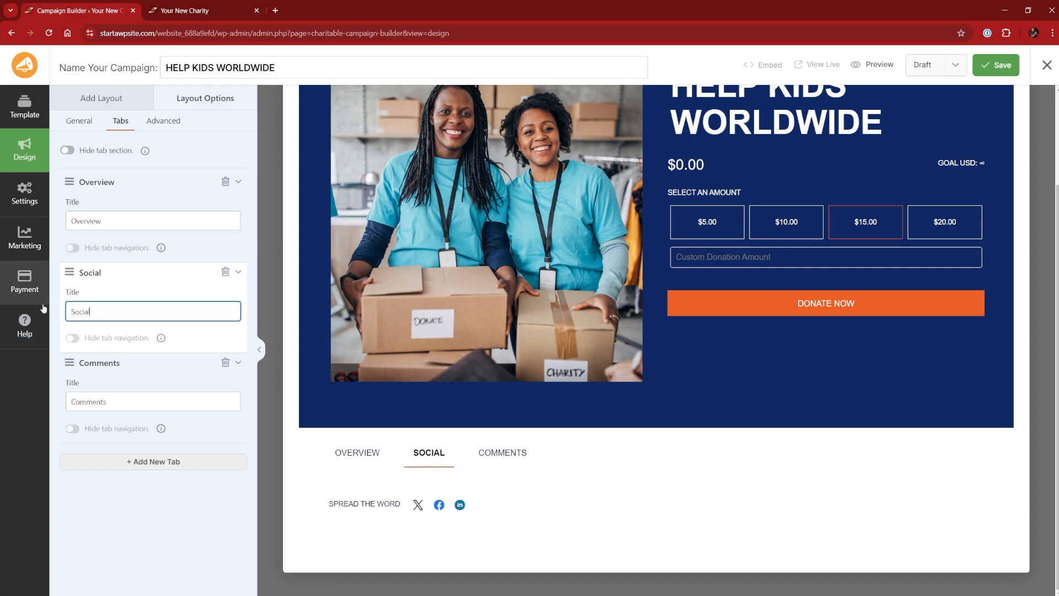
type("s")
Change the Social tab's title to Socials
left_click(123, 529)
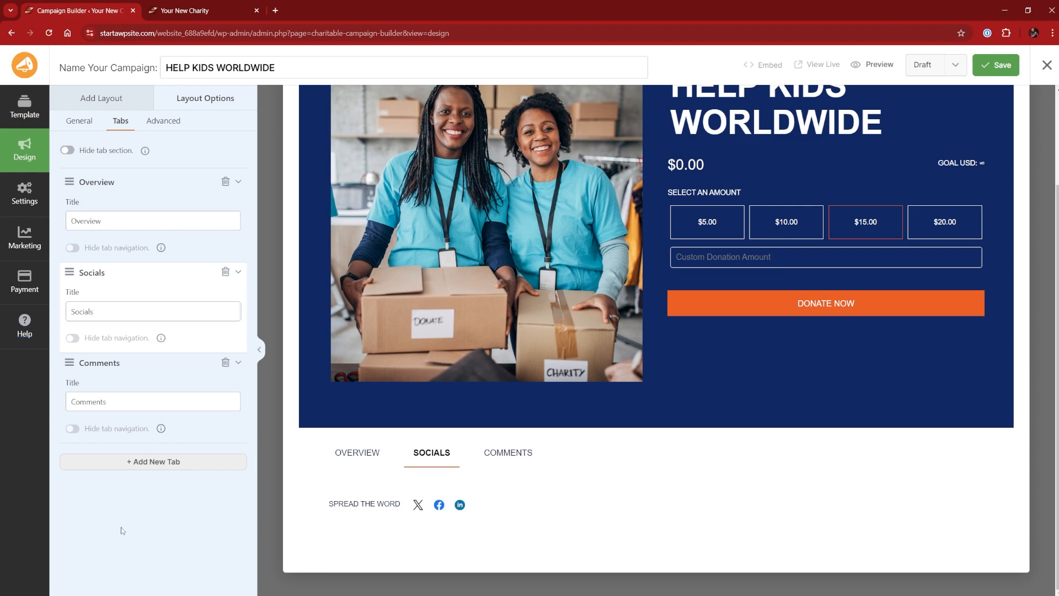
Open the Comments tab and add a Text block into it
left_click(502, 455)
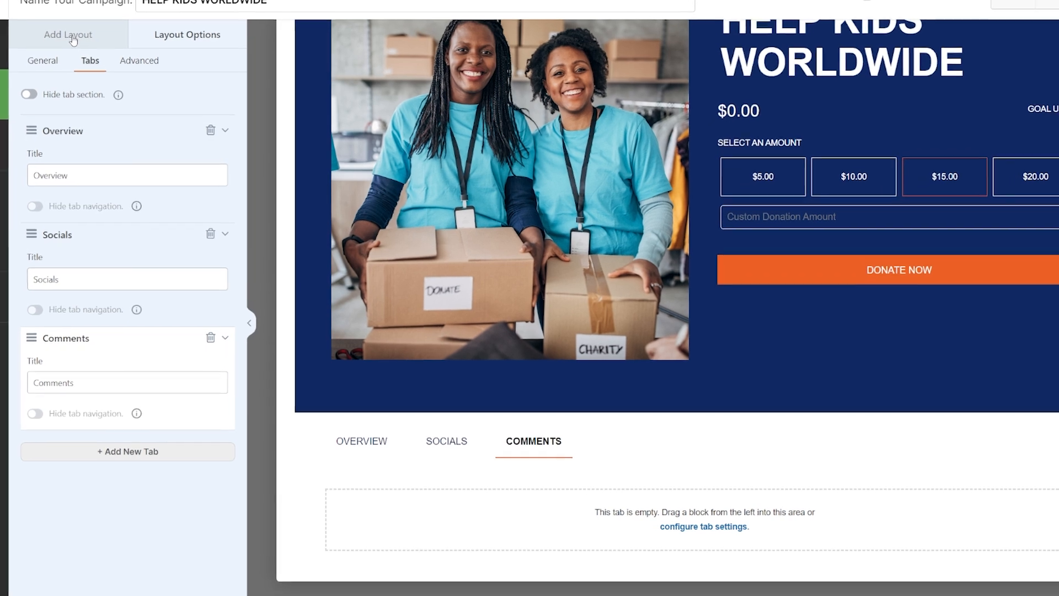
left_click(89, 72)
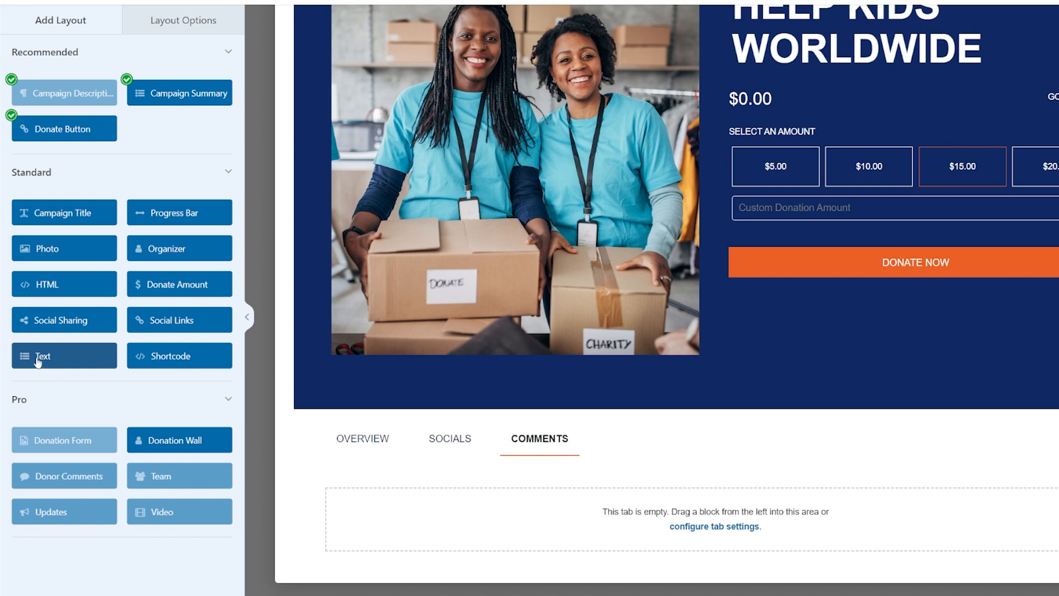
left_click_drag(39, 360, 560, 525)
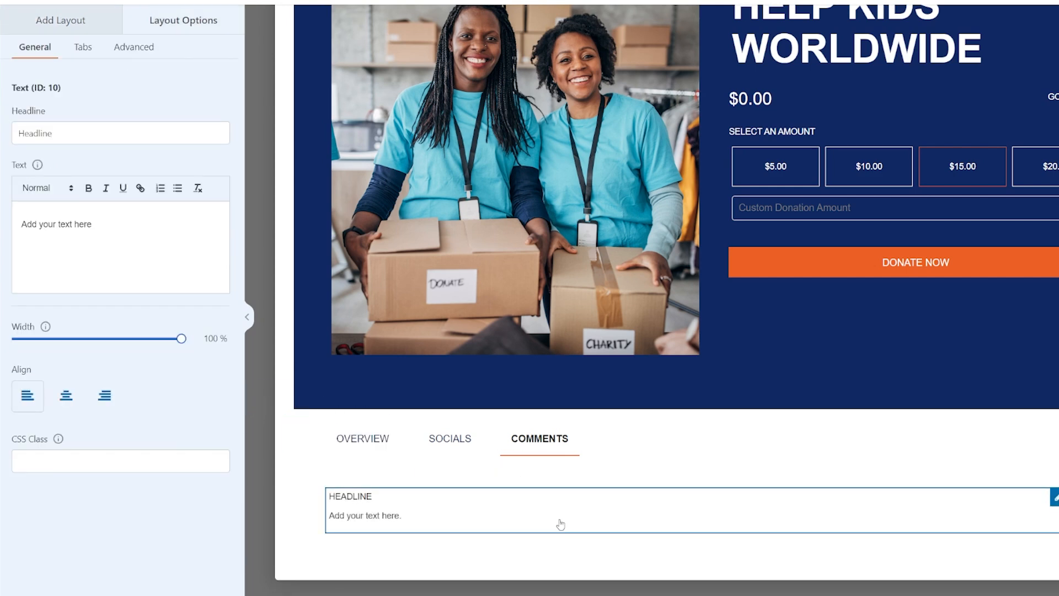
Set the Text block's headline to "Our Heroes" and paste the text "We want to celebrate everyone who has supported us, donate now to get yourself onto our wall of fame."
left_click(379, 501)
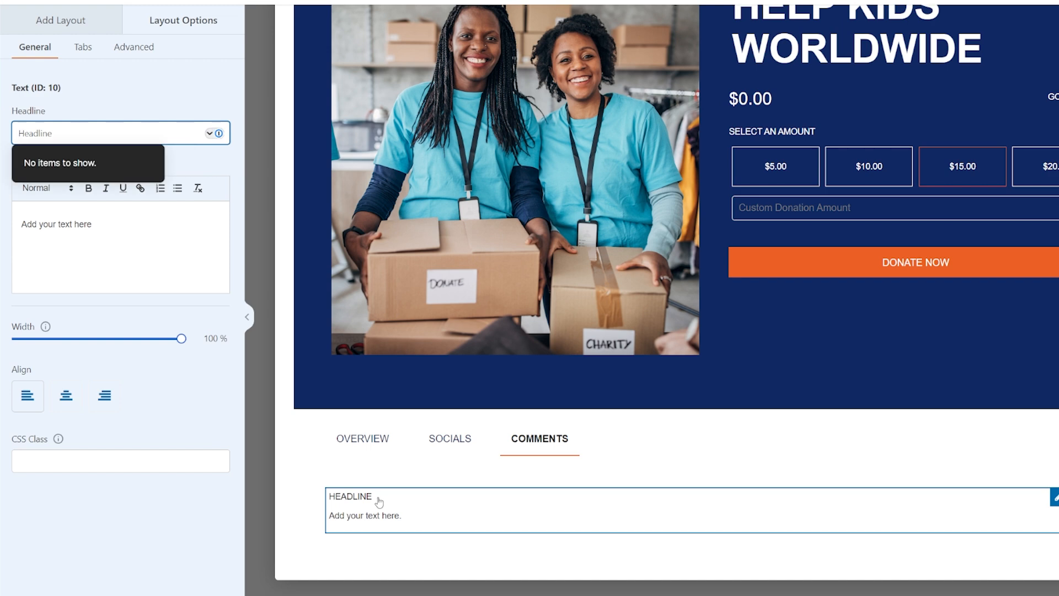
left_click(87, 134)
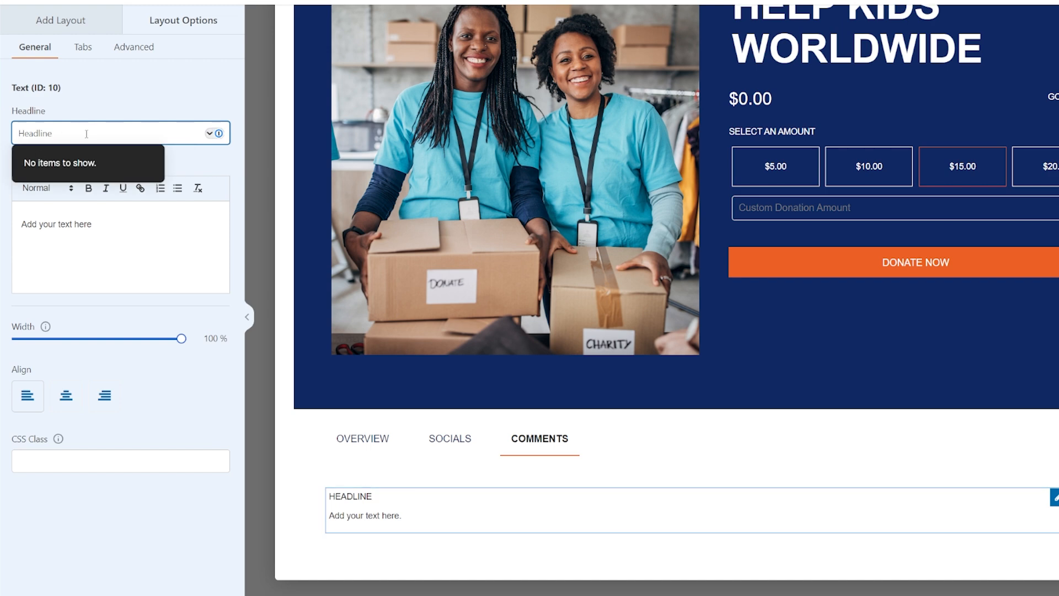
type("Our Heroes")
left_click(60, 220)
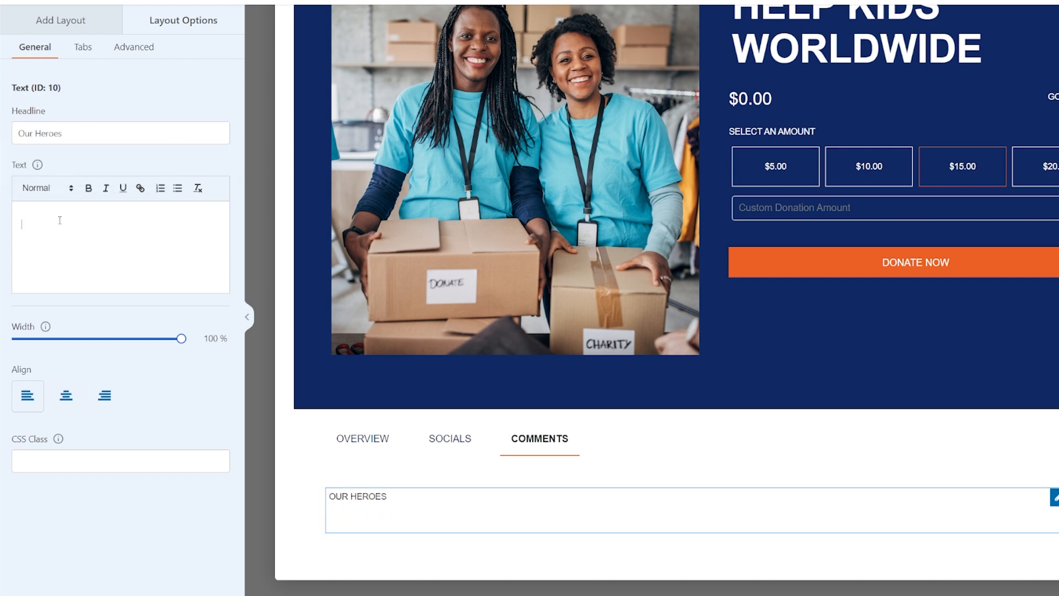
type("We want to celebrate everyone who has supported us, donate now to get yourself onto our wall of fame.")
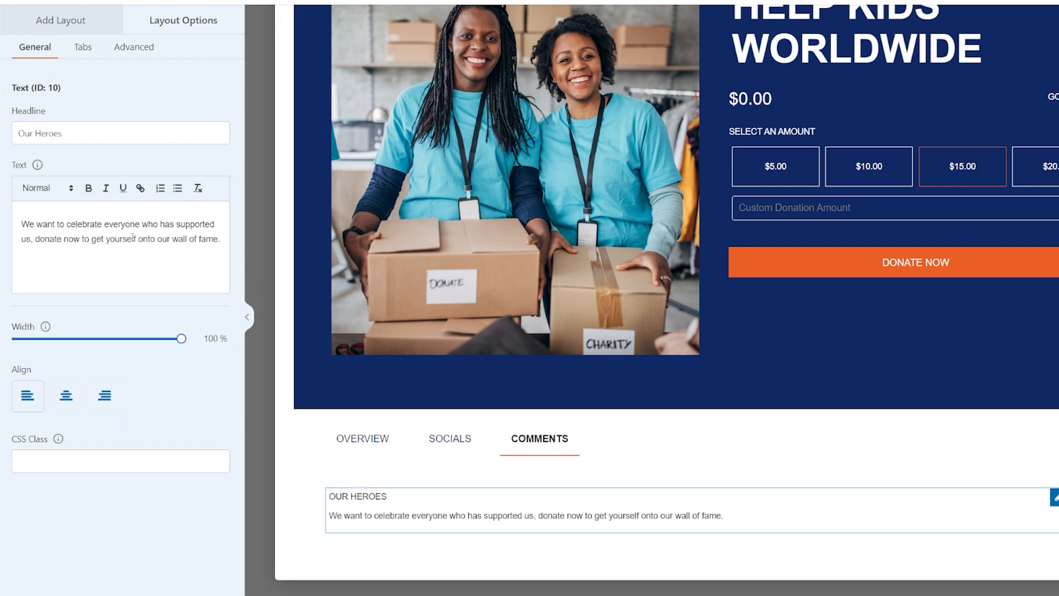
Add a Donation Wall block below the Our Heroes text in the Comments tab
left_click(69, 21)
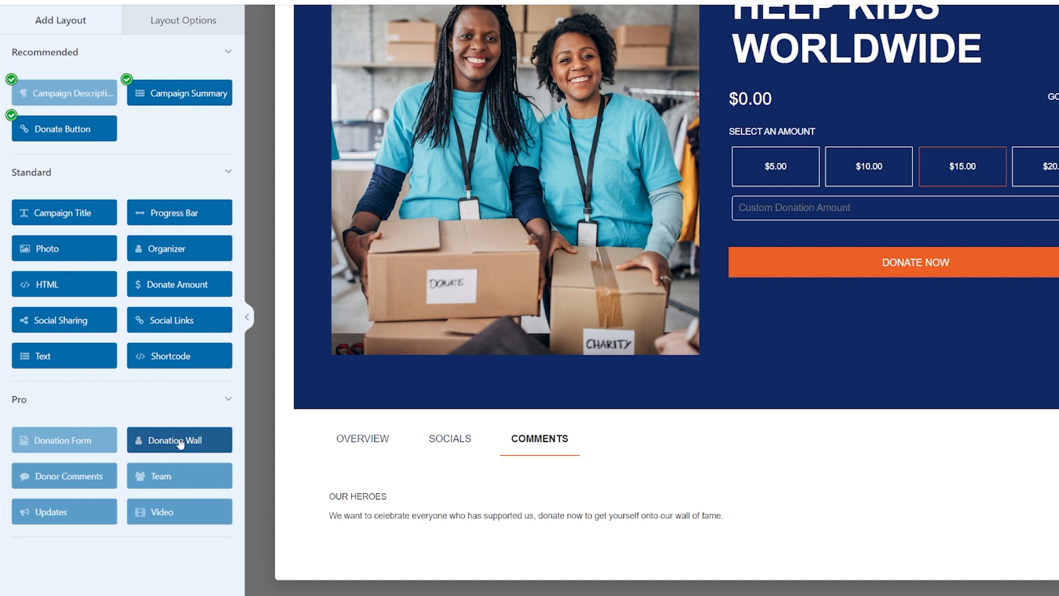
left_click_drag(175, 447, 197, 451)
left_click_drag(197, 450, 441, 562)
scroll(385, 506, "down", 2)
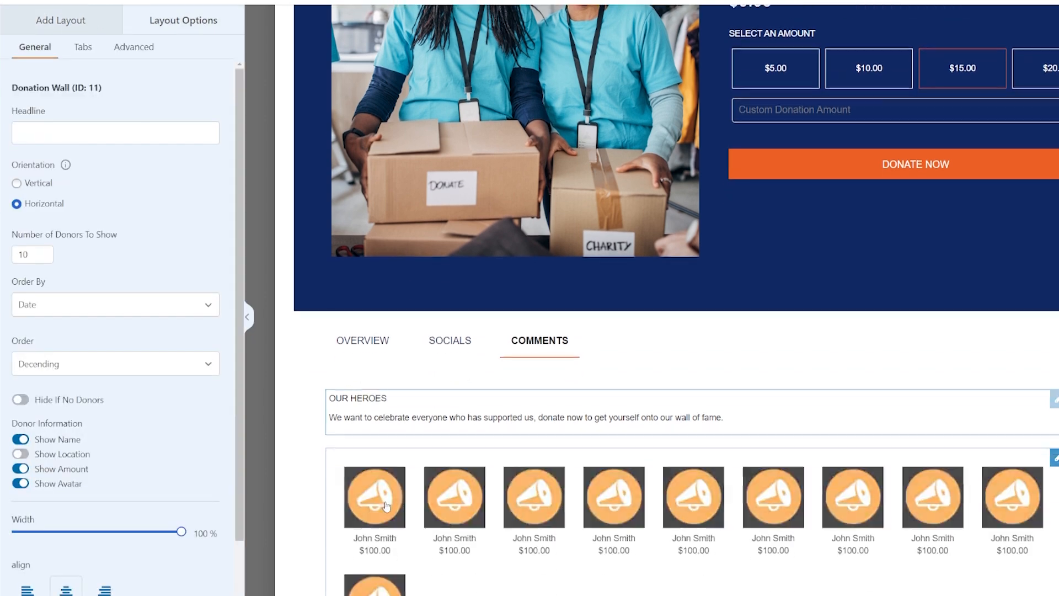
scroll(386, 503, "down", 2)
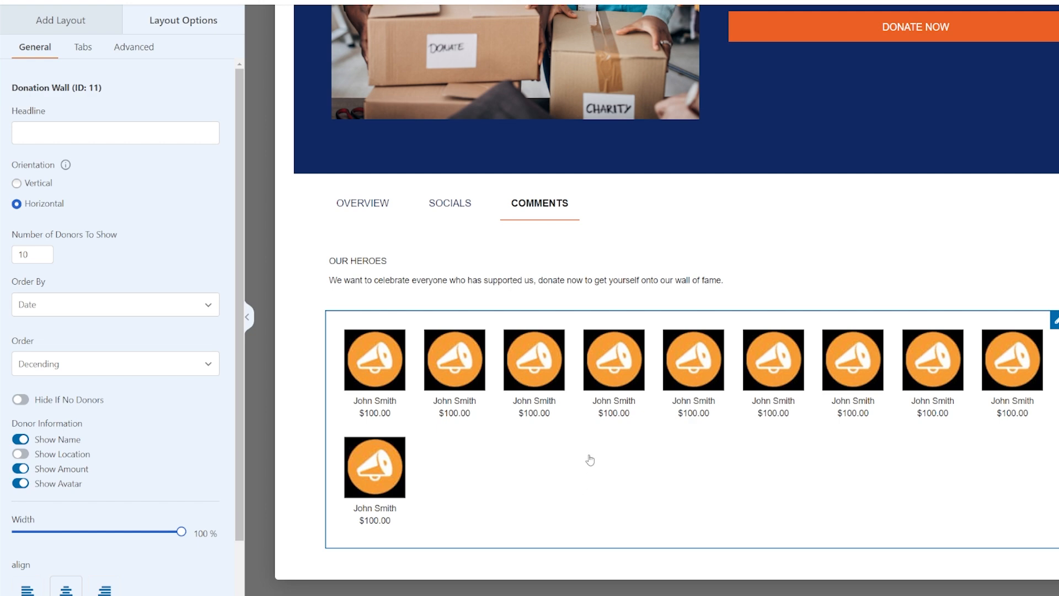
Rename the Comments tab to Wall Of Fame
left_click(562, 209)
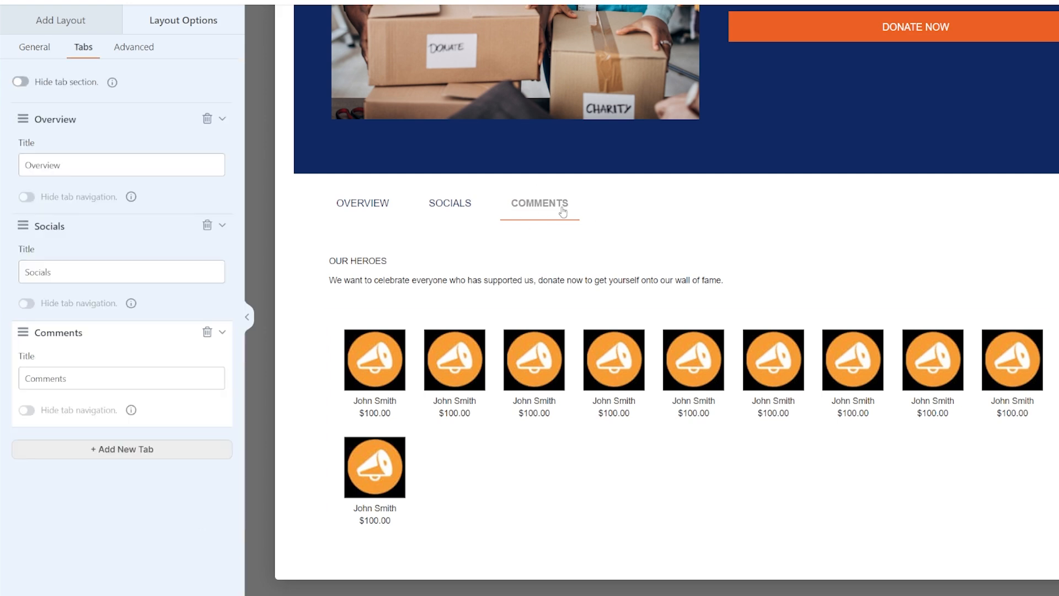
double_click(93, 380)
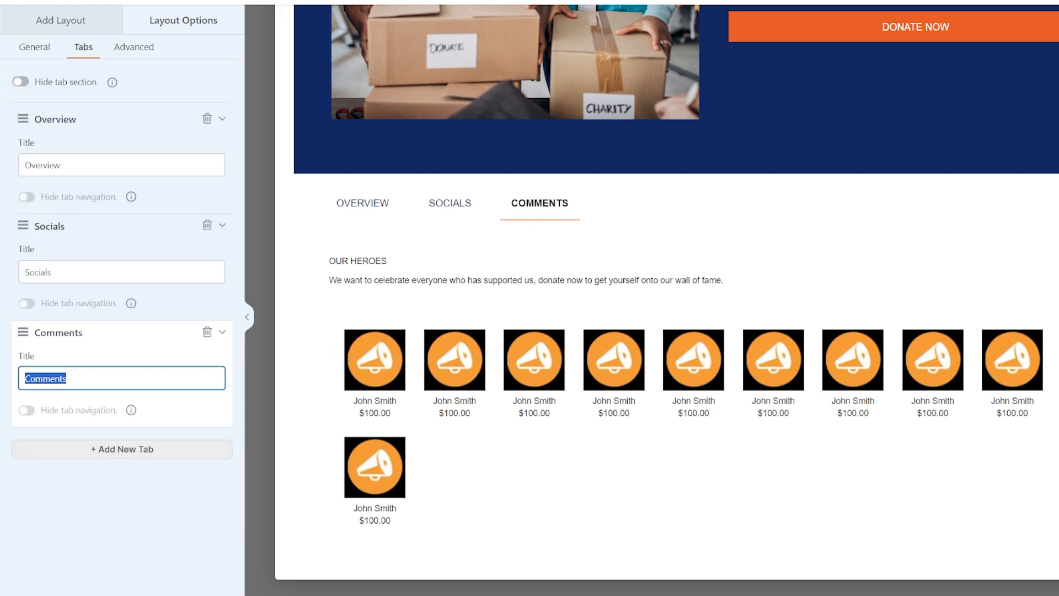
type("Wa")
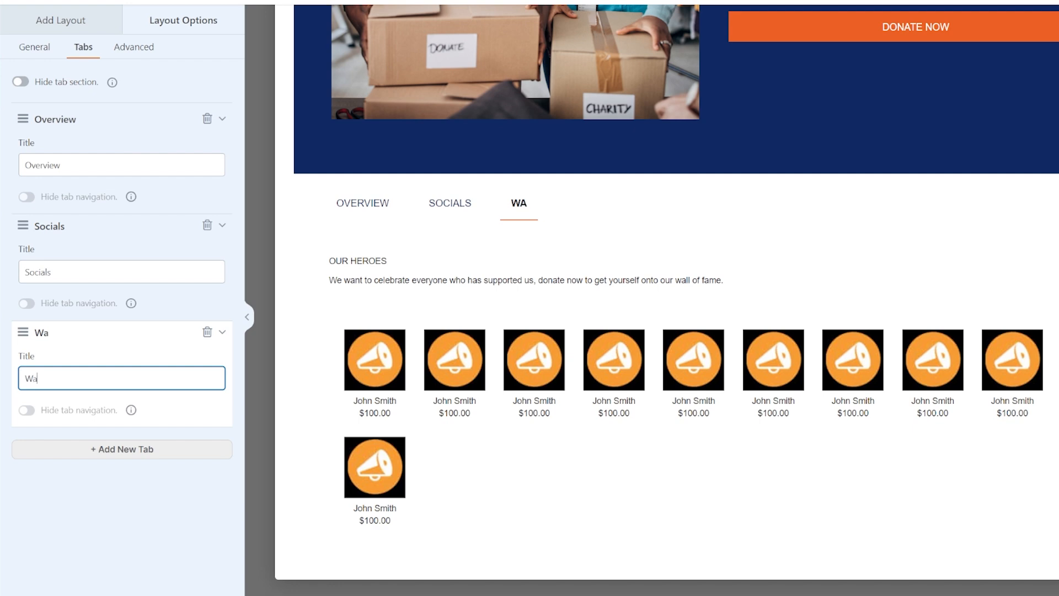
type("ll Of Fame")
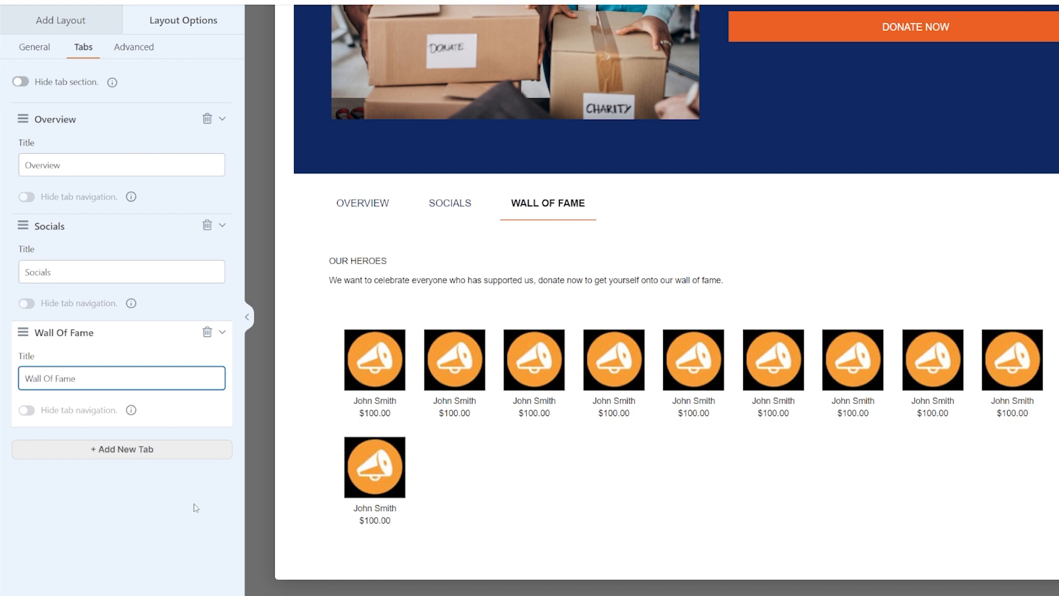
left_click(302, 498)
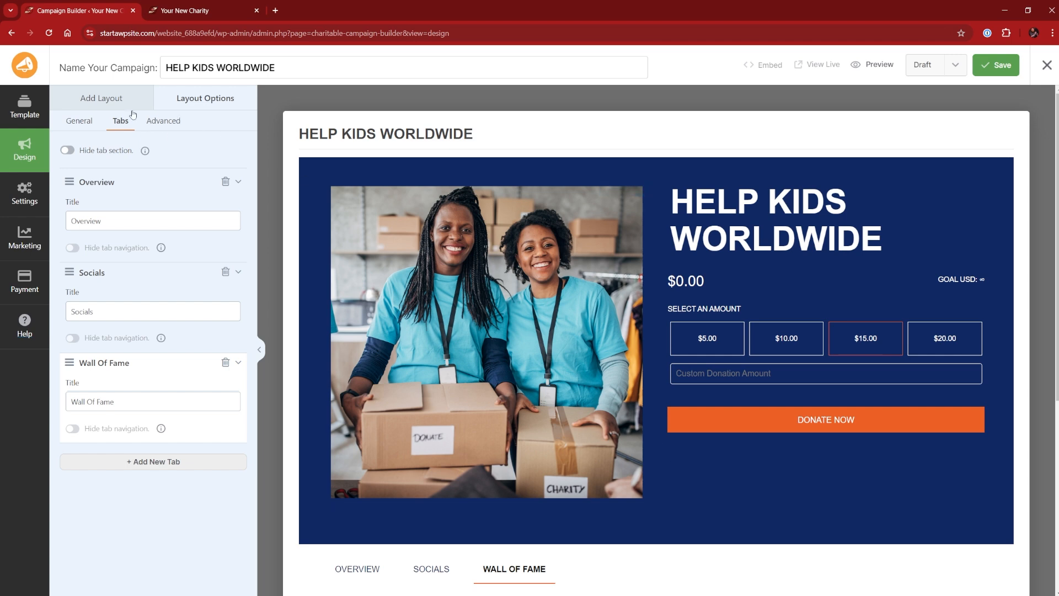
Add a Progress Bar block below the Donate Now button with the headline "How close are we?"
left_click(102, 98)
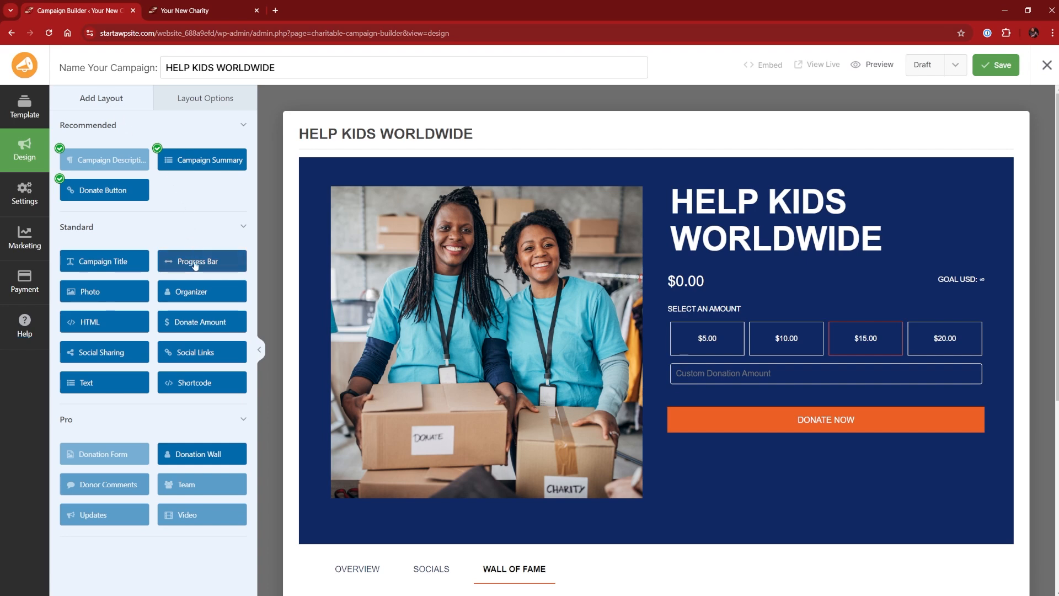
left_click_drag(198, 262, 709, 469)
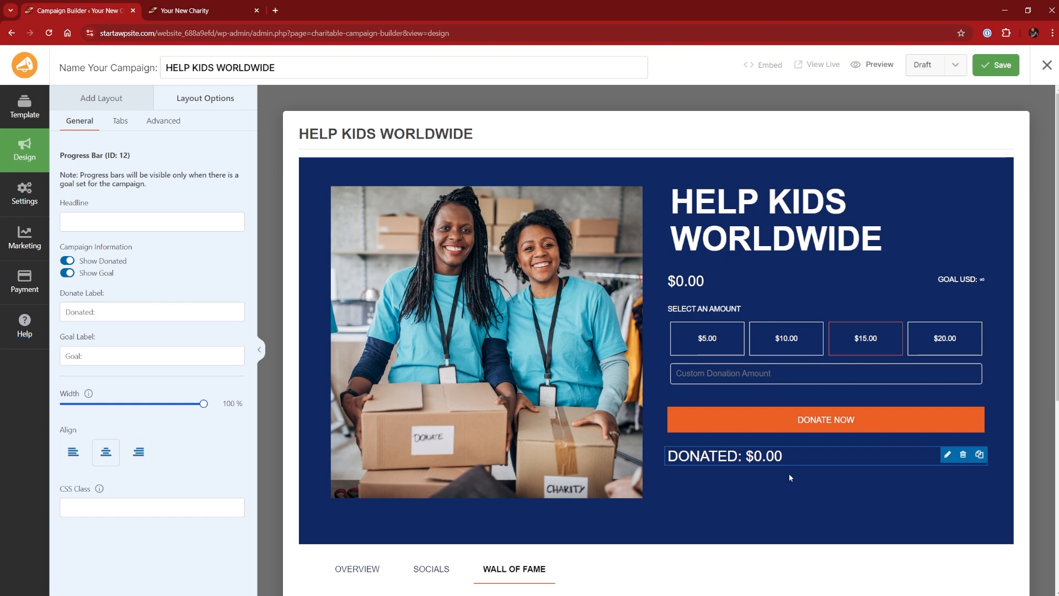
left_click(147, 223)
left_click(110, 312)
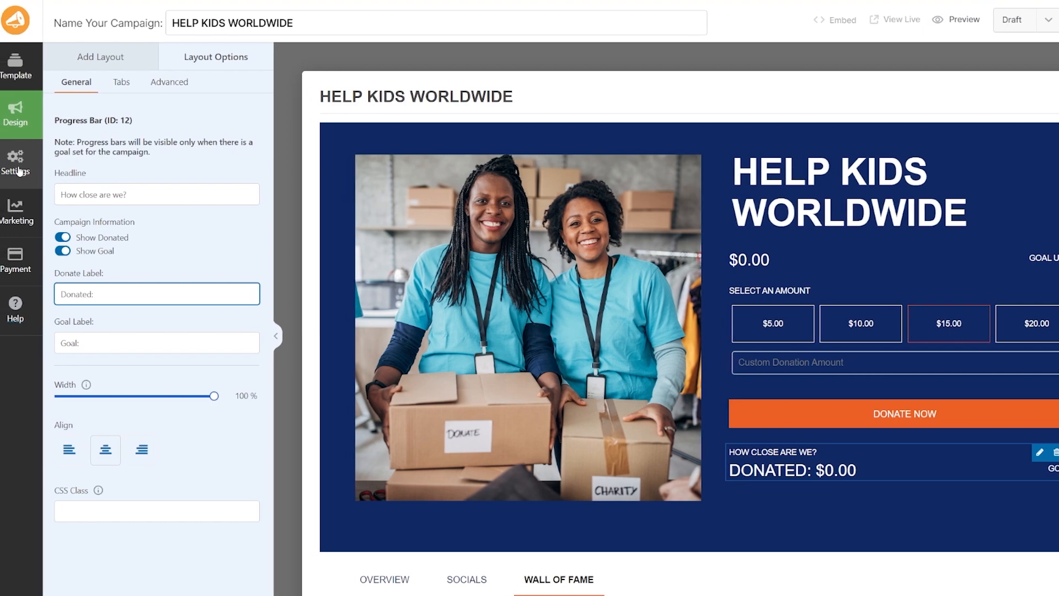
Set the campaign goal to $5000 and the ending date to December 31, 2024 in General Settings
left_click(24, 173)
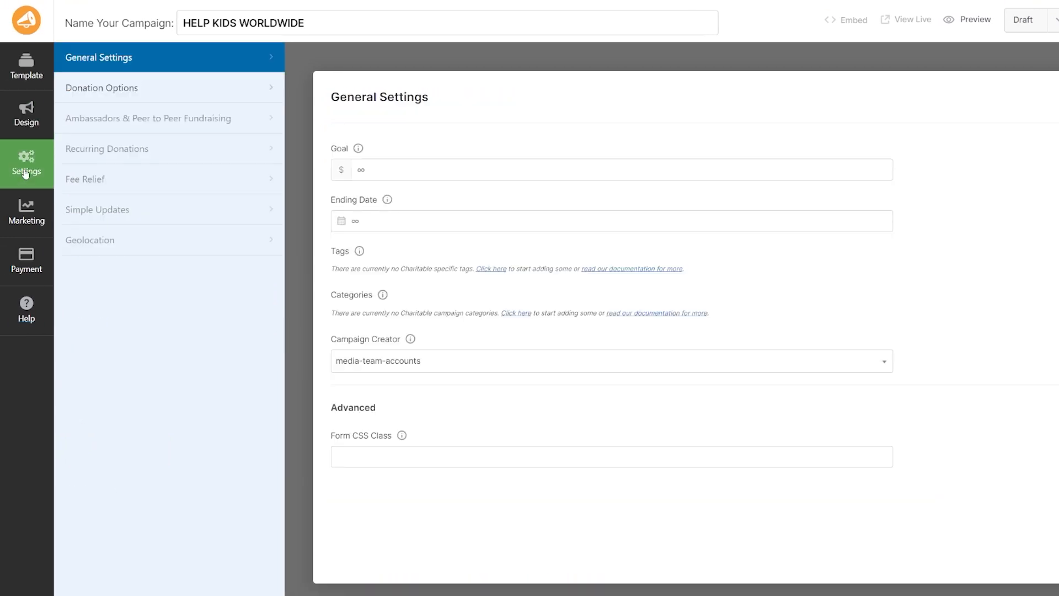
left_click(375, 171)
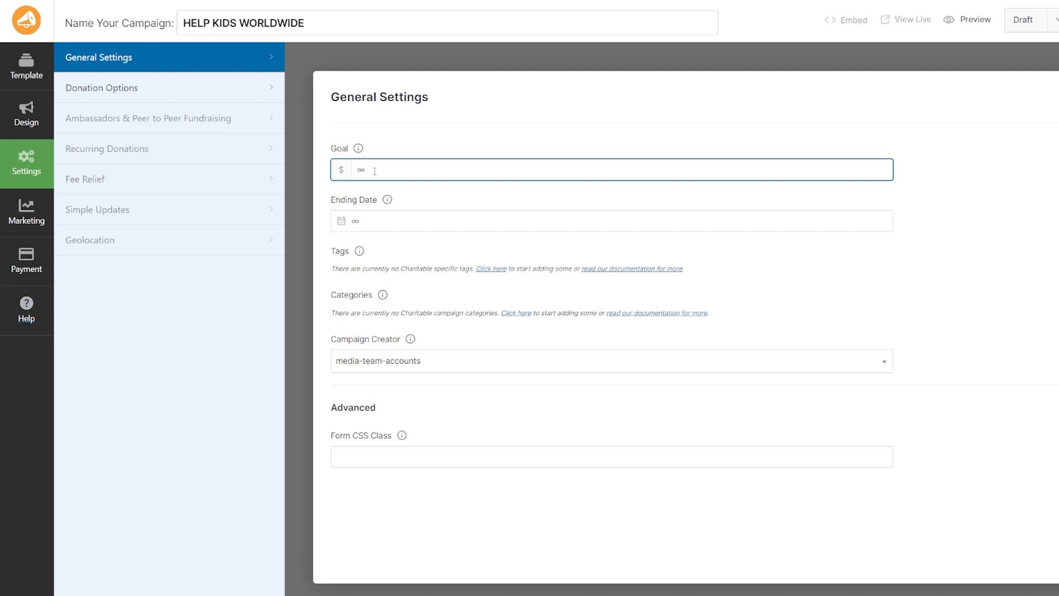
type("5000")
left_click(404, 245)
left_click(396, 226)
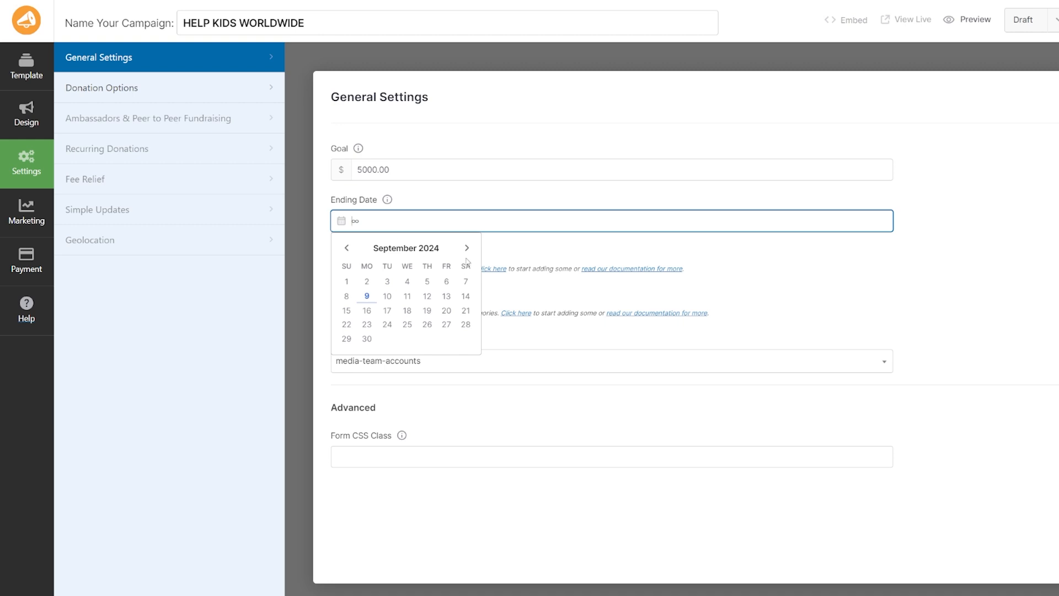
left_click(467, 248)
left_click(467, 248)
left_click(467, 248)
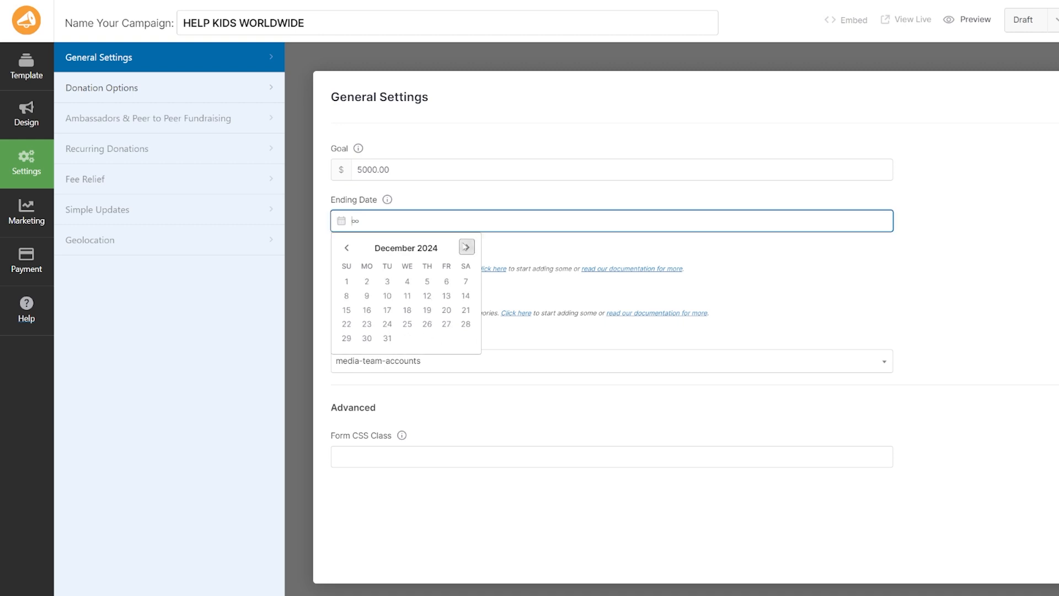
left_click(388, 339)
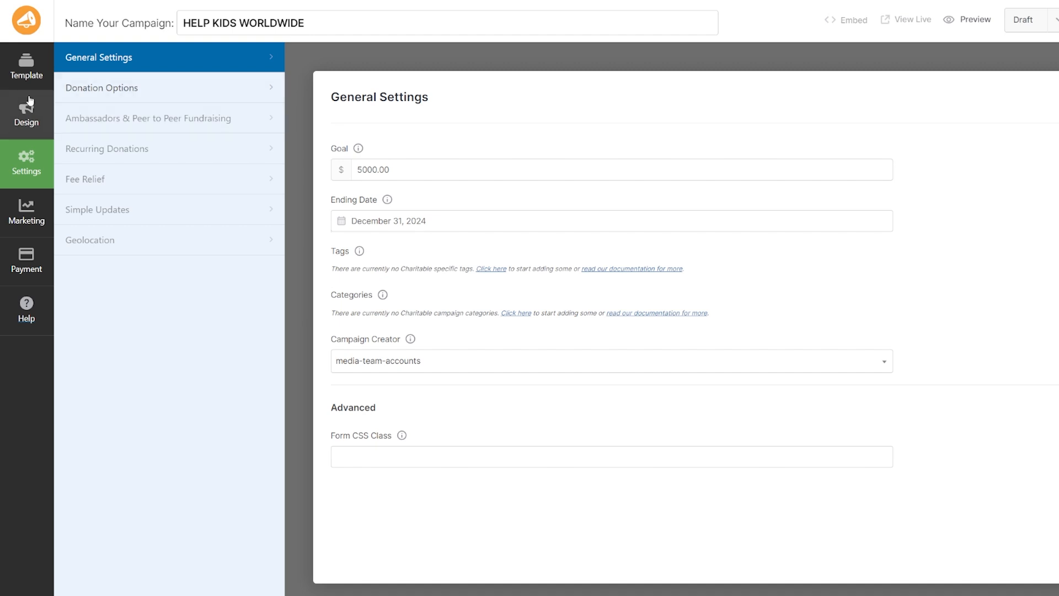
Review the suggested donation amounts under Donation Options and the progress bar in the design
left_click(141, 91)
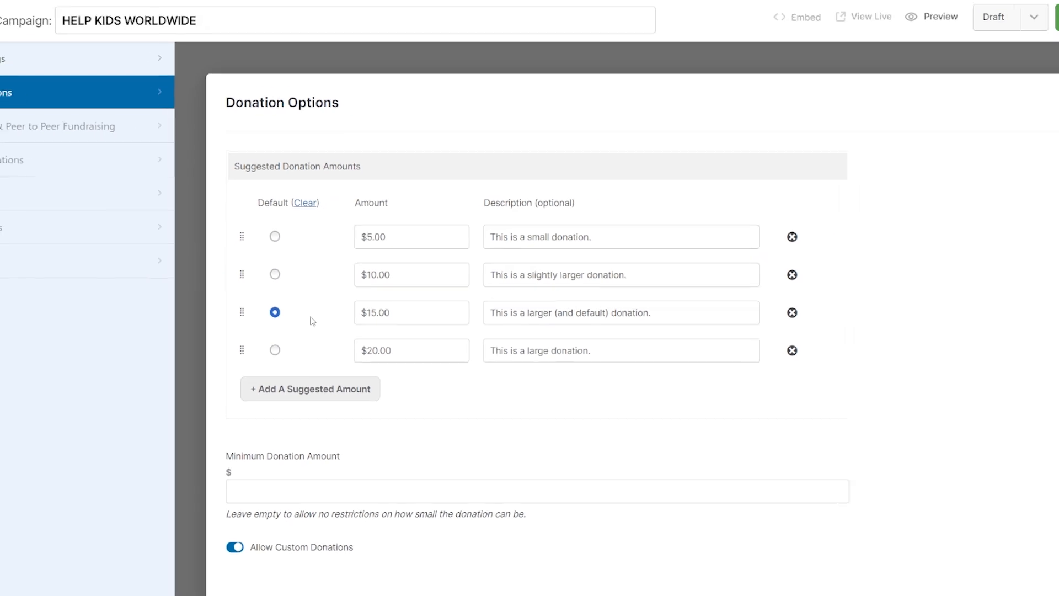
left_click(18, 160)
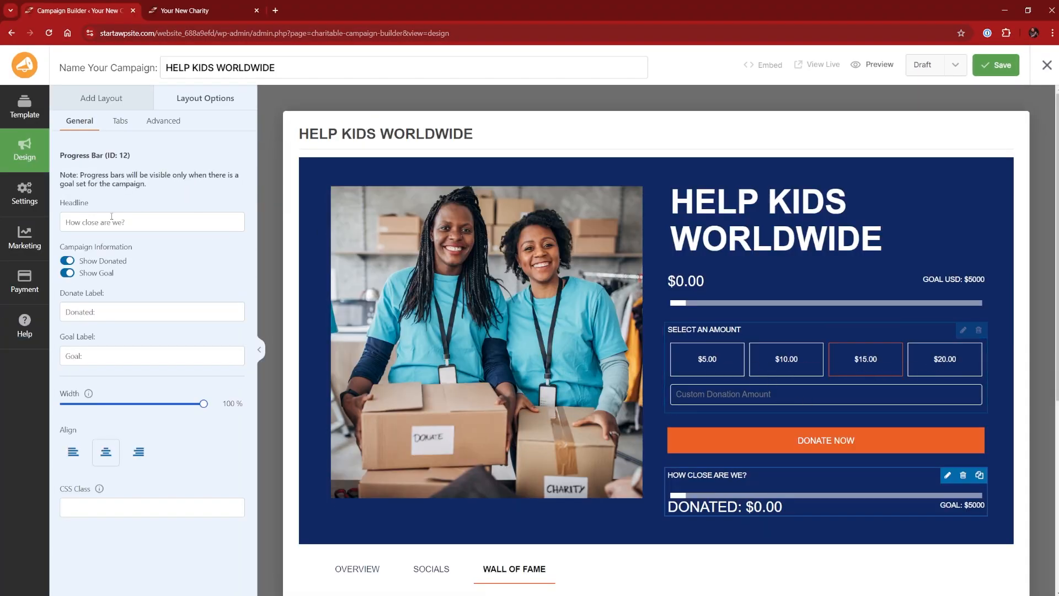
left_click(25, 200)
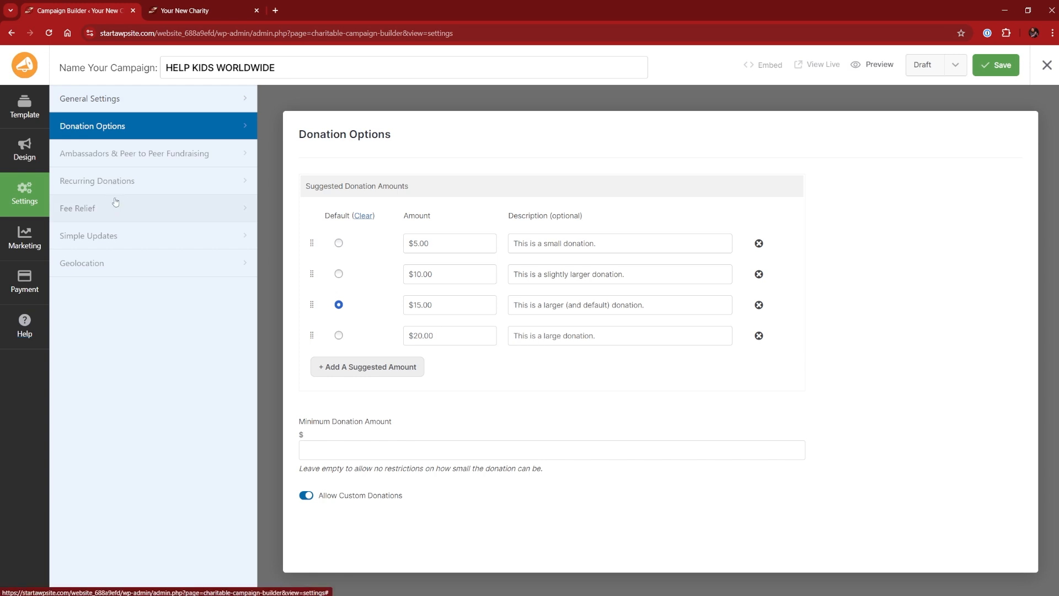
left_click(25, 158)
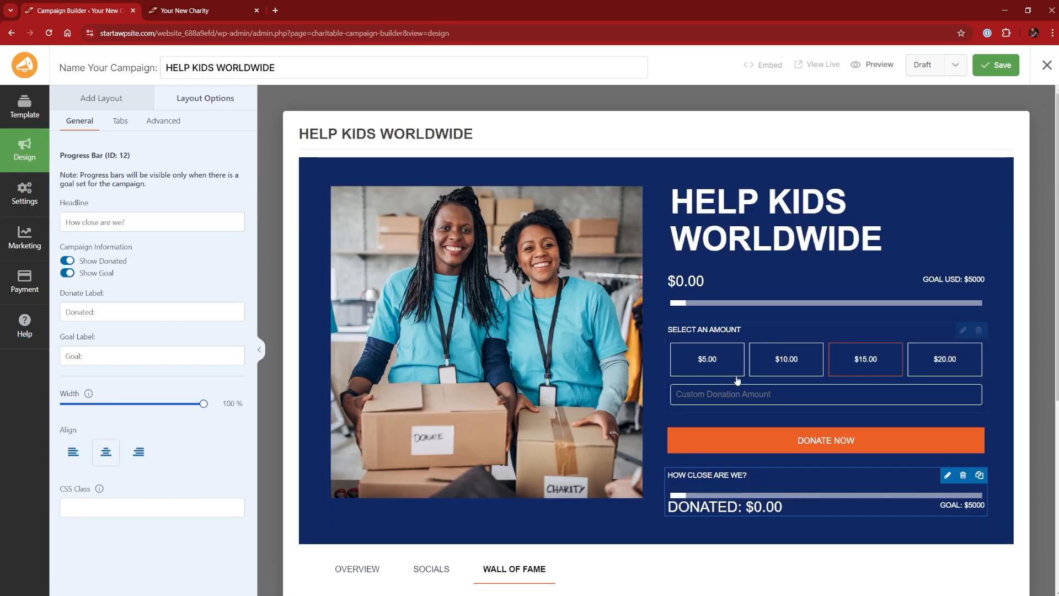
Inspect the Layout Options, including the tab list and the Advanced tab style and theme color settings
scroll(766, 413, "down", 2)
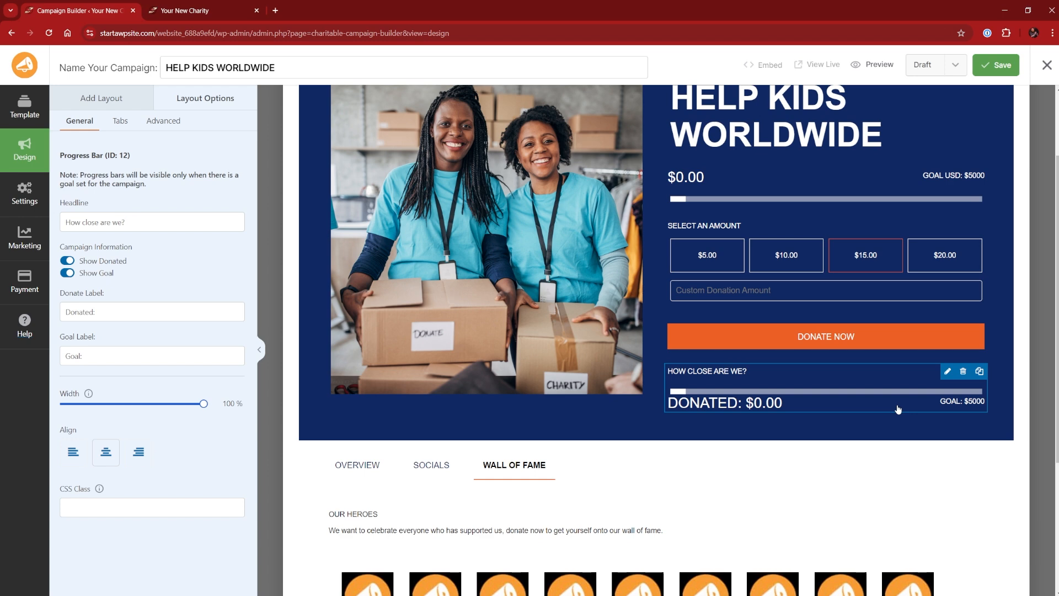
left_click(905, 426)
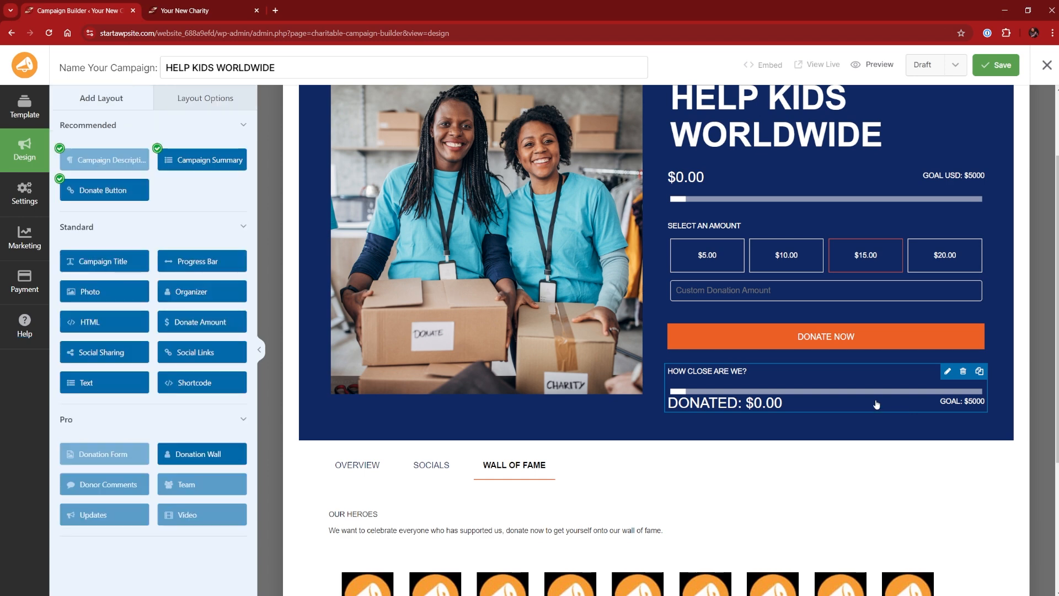
scroll(883, 387, "up", 2)
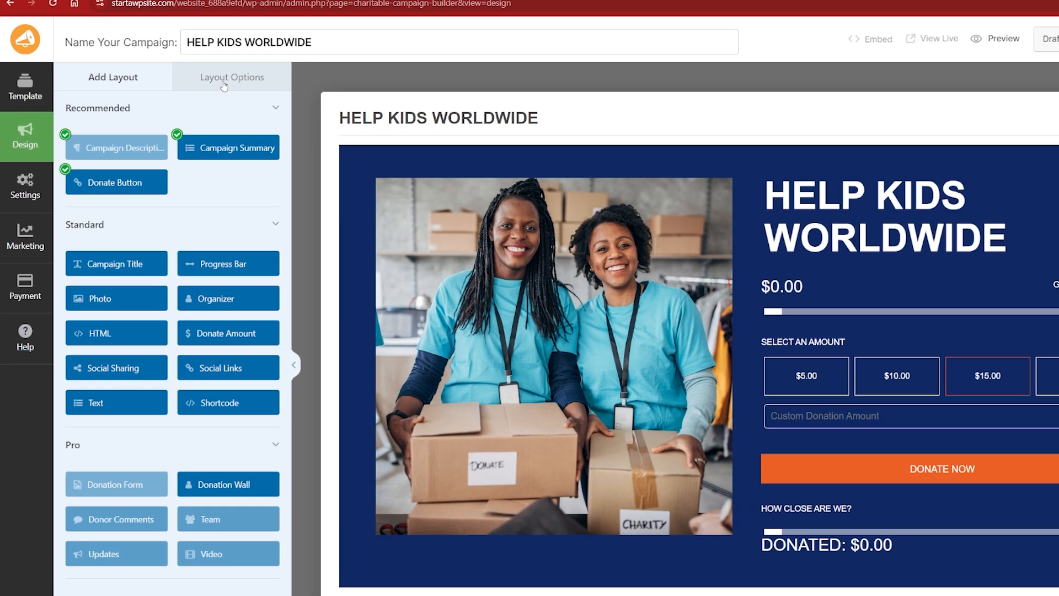
left_click(200, 100)
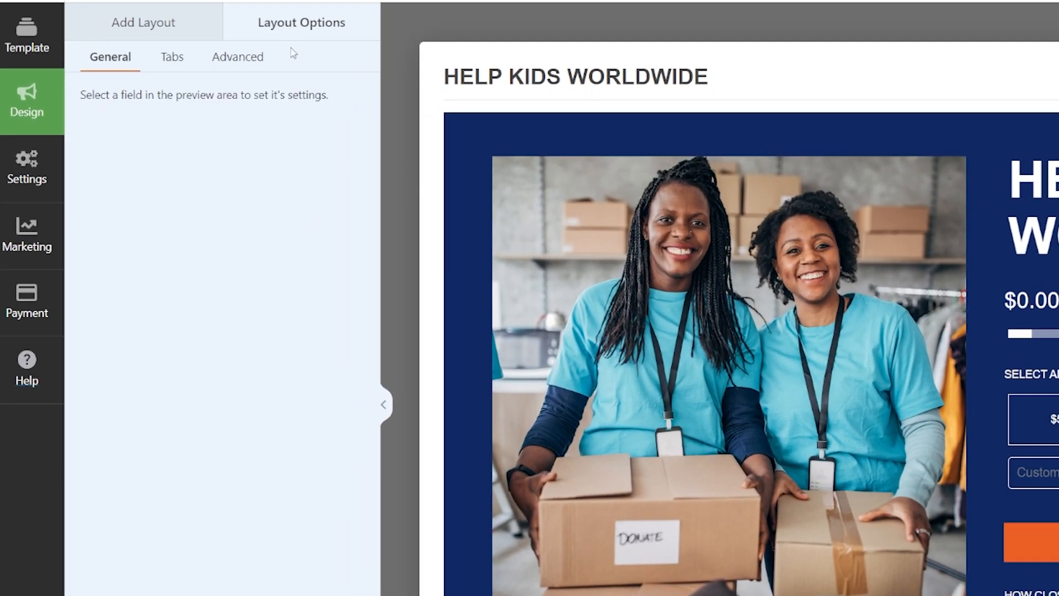
left_click(170, 65)
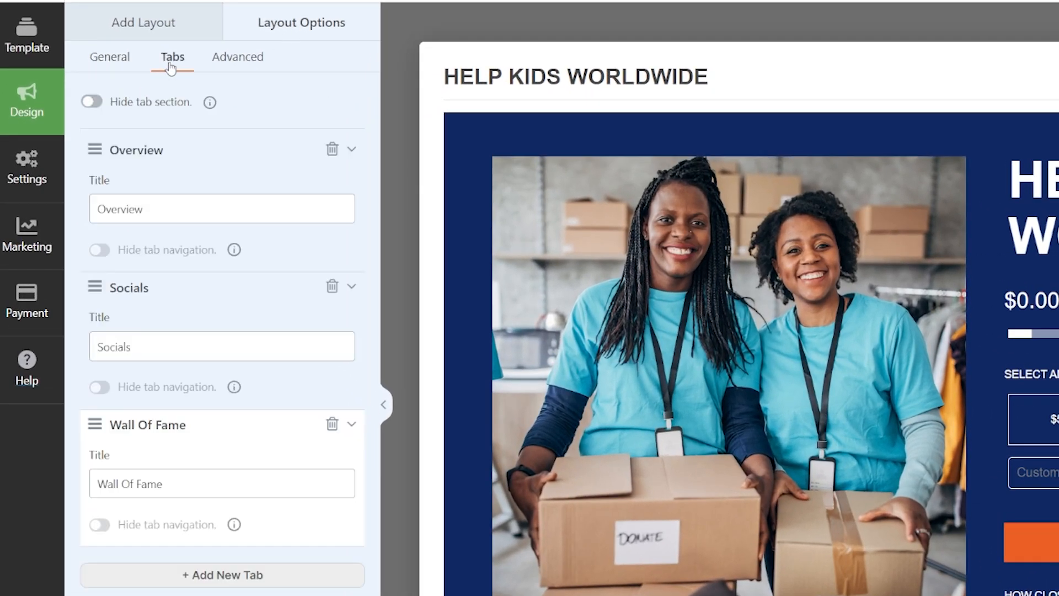
left_click(245, 59)
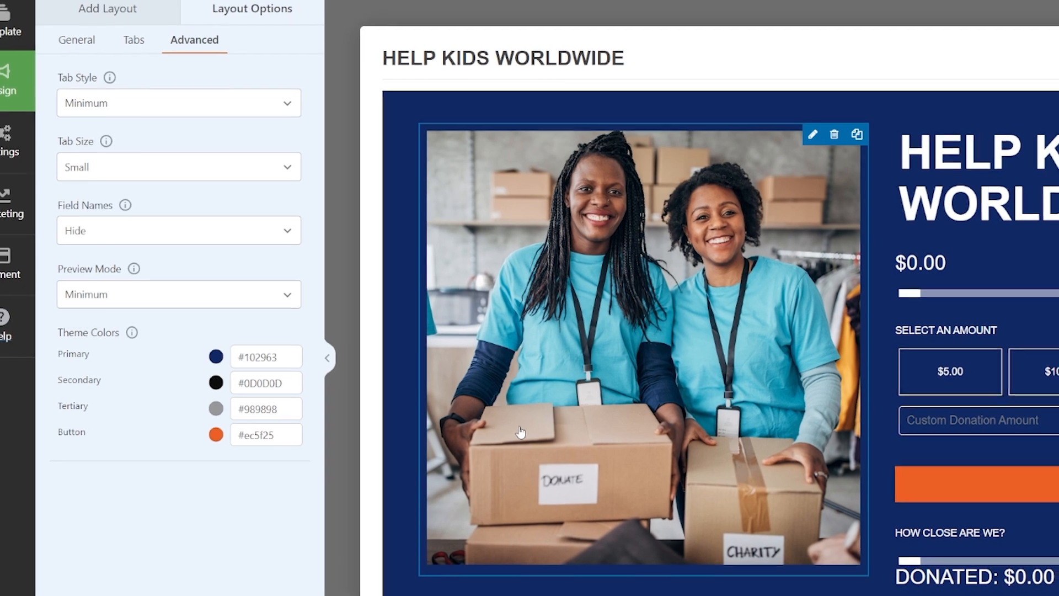
scroll(544, 446, "down", 2)
scroll(491, 472, "up", 1)
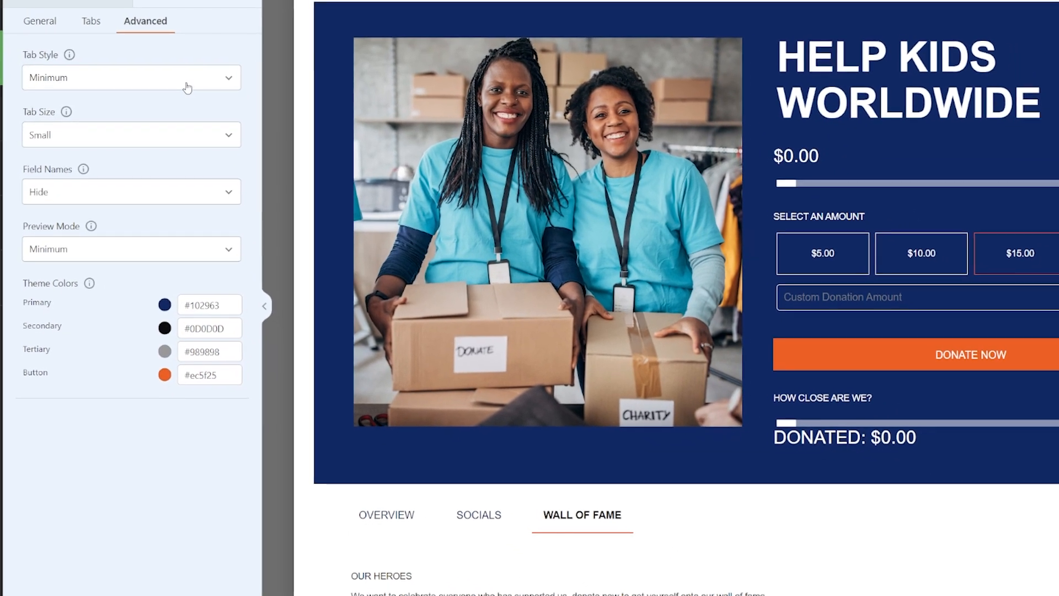
Try the Rounded and Boxed tab styles, then set the tab style back to Minimum
left_click(186, 86)
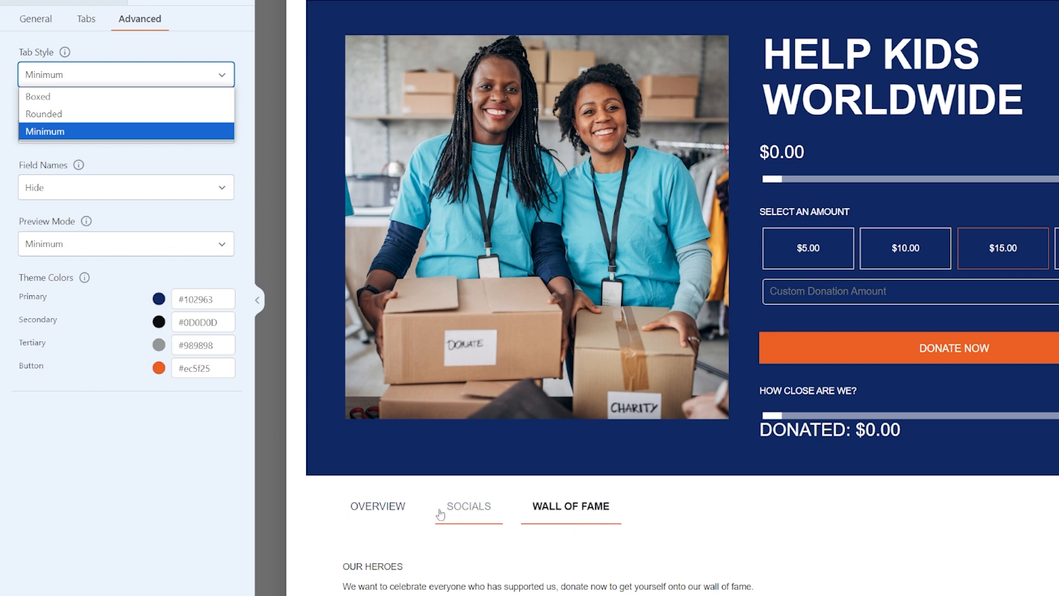
left_click(62, 115)
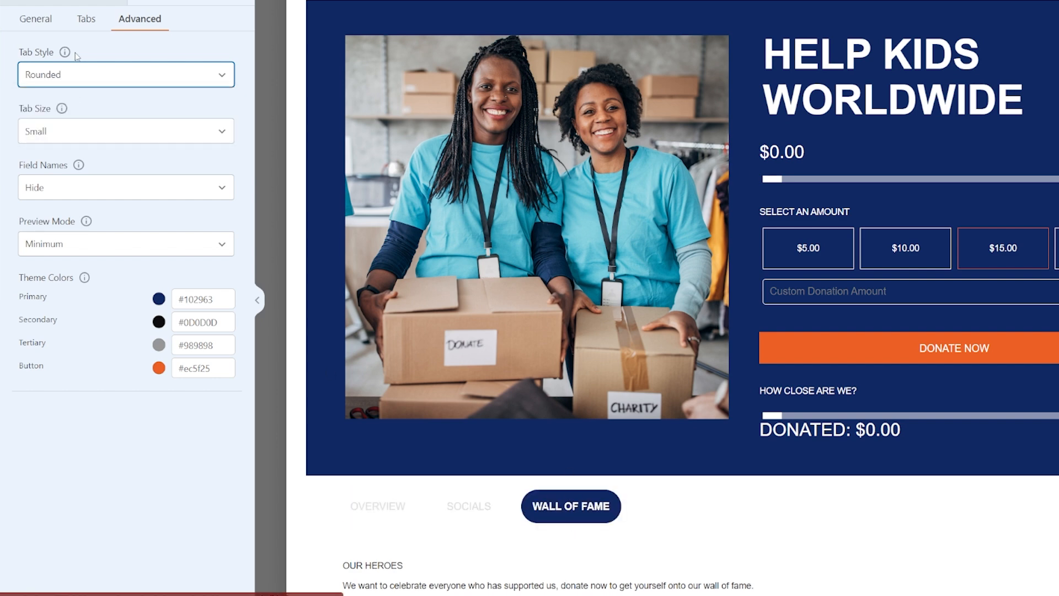
left_click(90, 82)
left_click(65, 97)
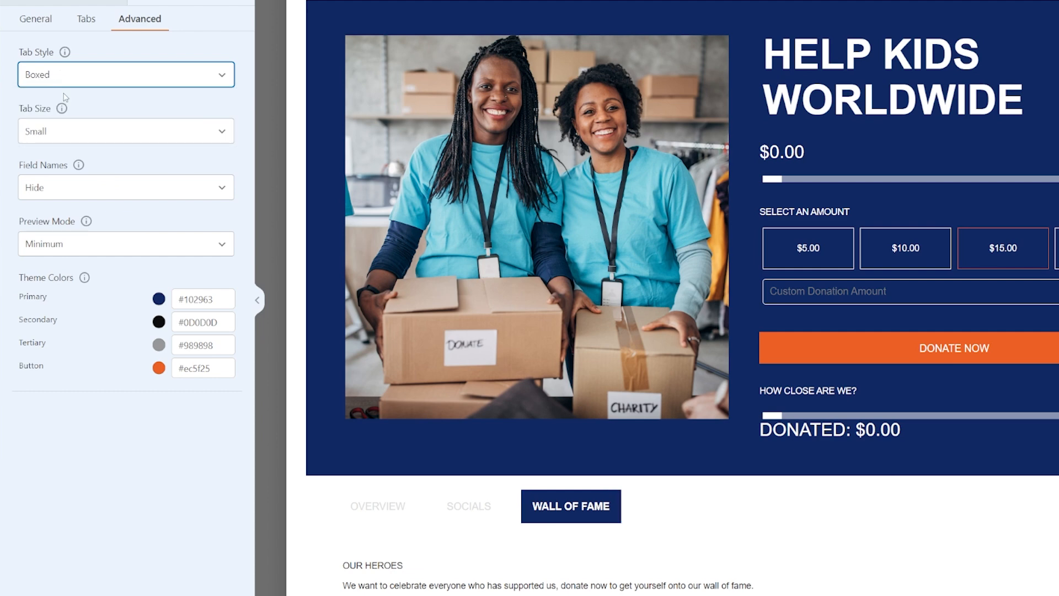
left_click(61, 76)
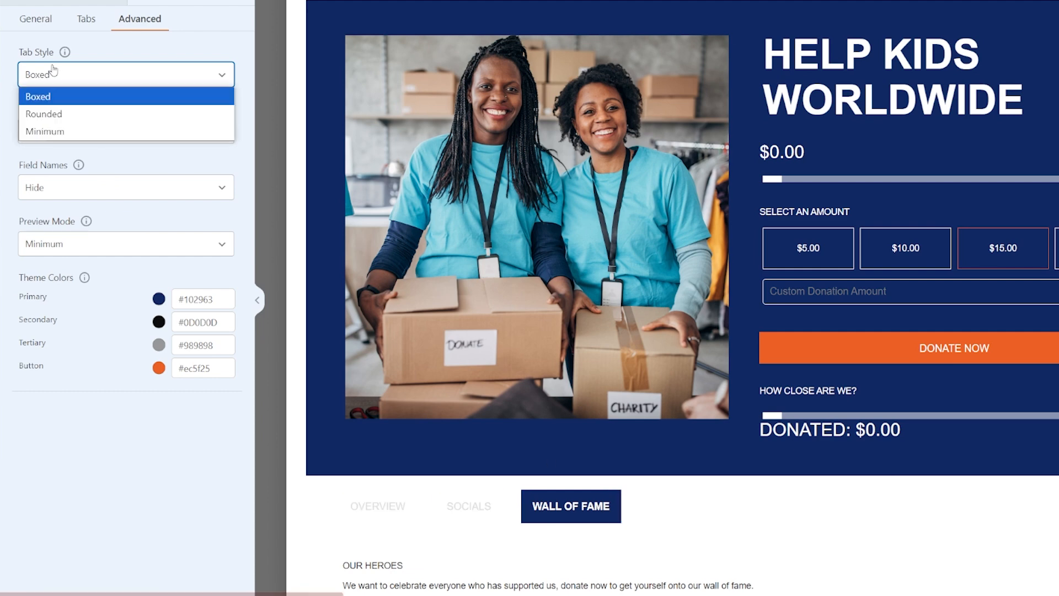
left_click(65, 131)
Try the Medium tab size, then set the tab size back to Small
left_click(102, 135)
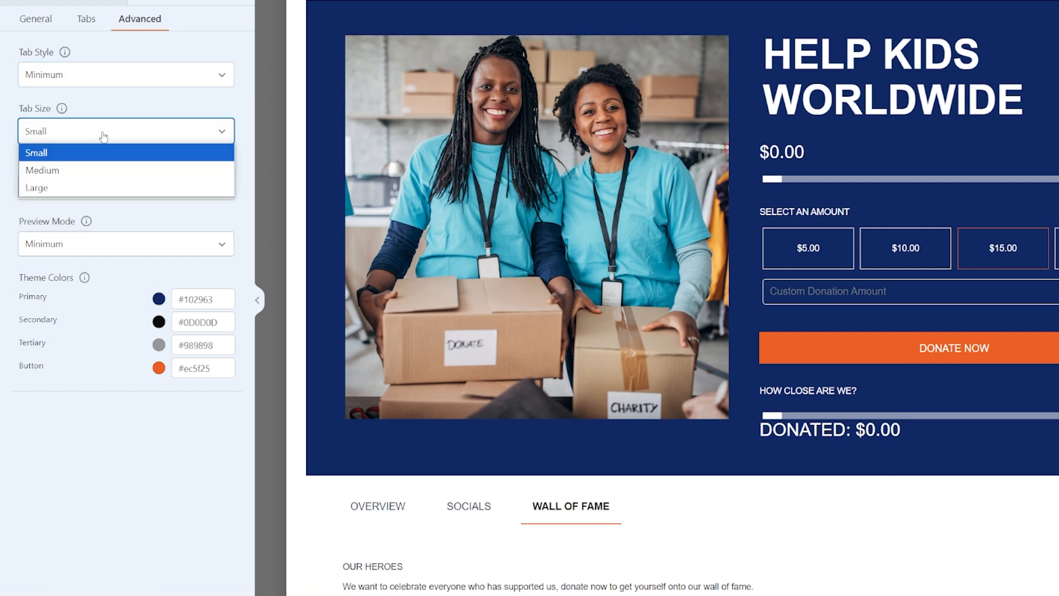
left_click(85, 170)
left_click(81, 134)
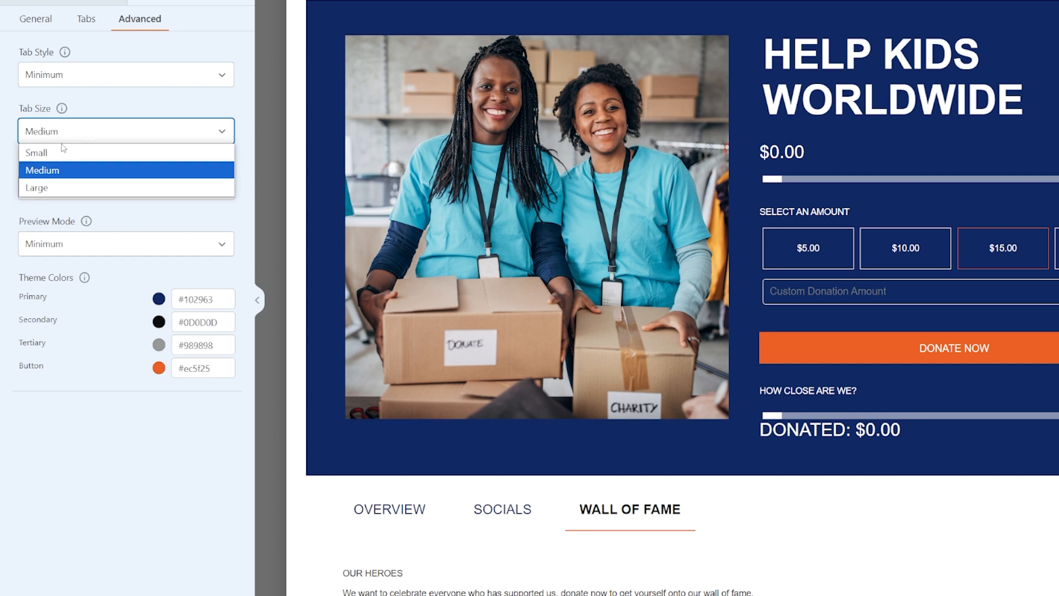
left_click(61, 152)
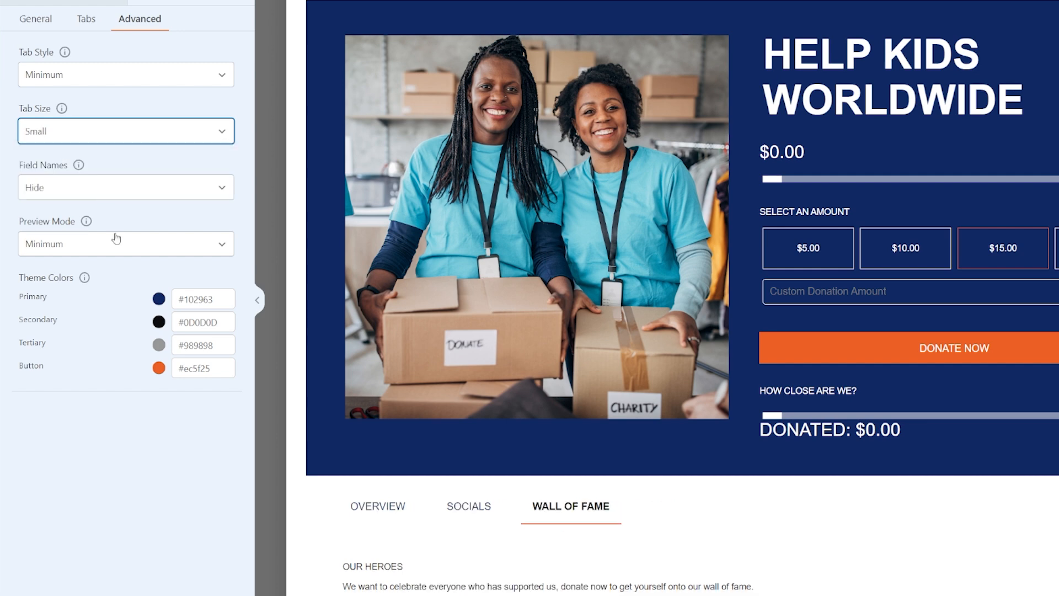
Set the primary theme color to #d55d61 using the color picker and close it
left_click(159, 302)
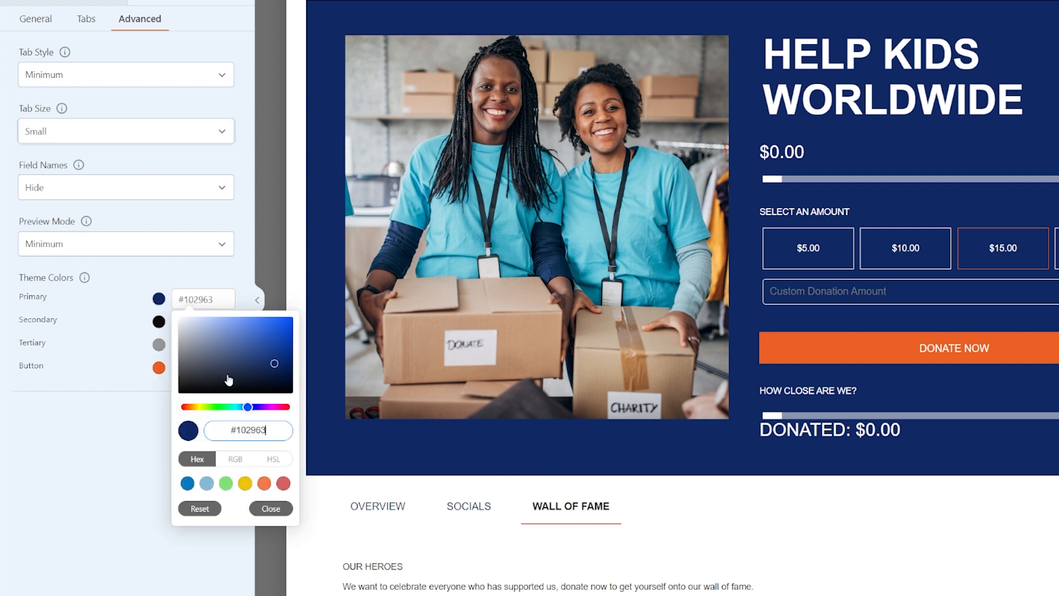
left_click(284, 483)
left_click(243, 330)
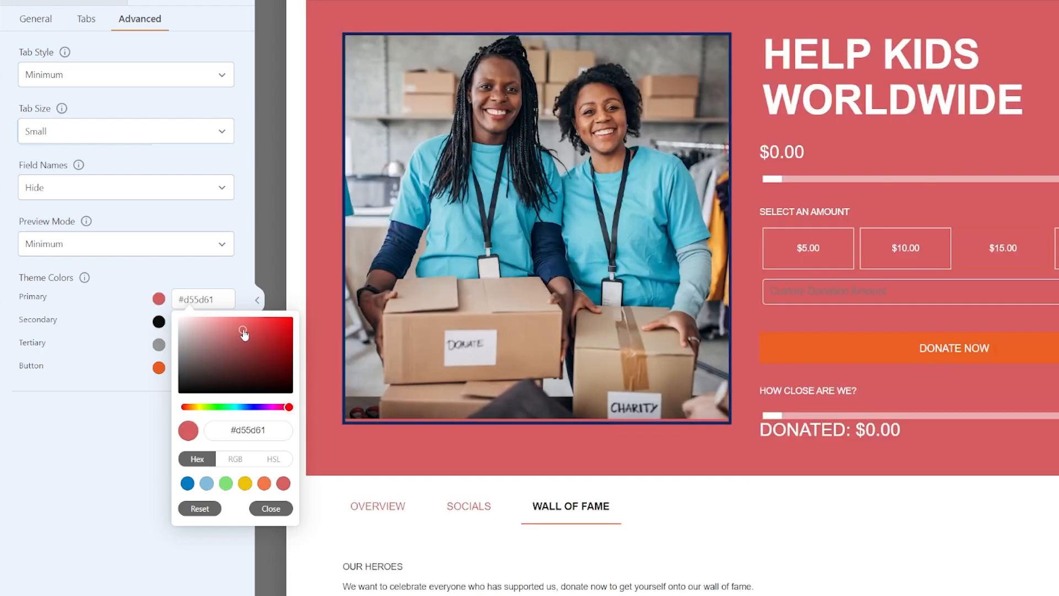
left_click(271, 509)
Scroll the preview to check the campaign tabs and open the Overview tab
scroll(456, 493, "down", 5)
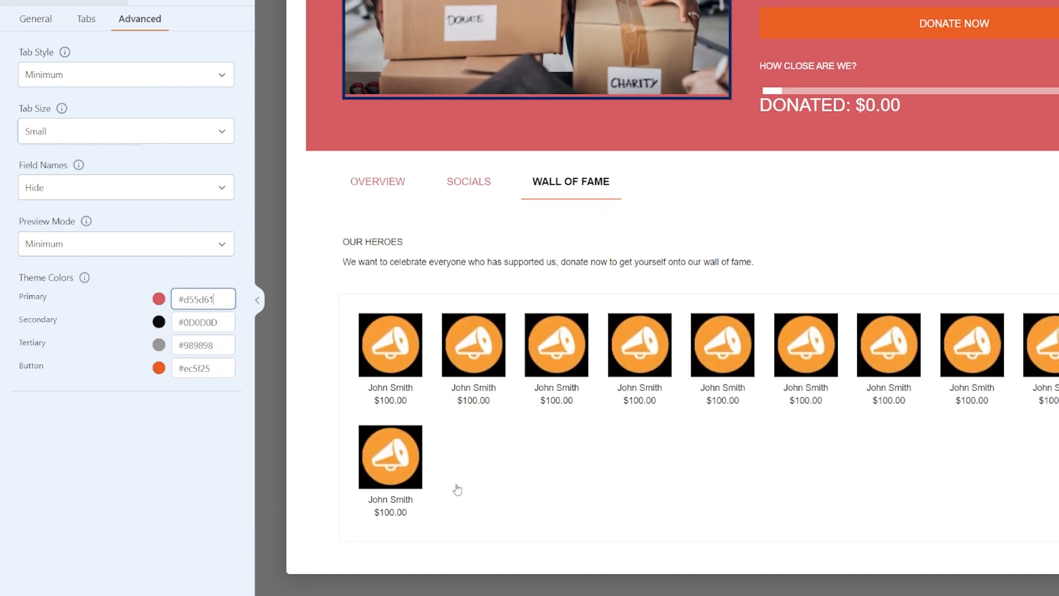
left_click(389, 186)
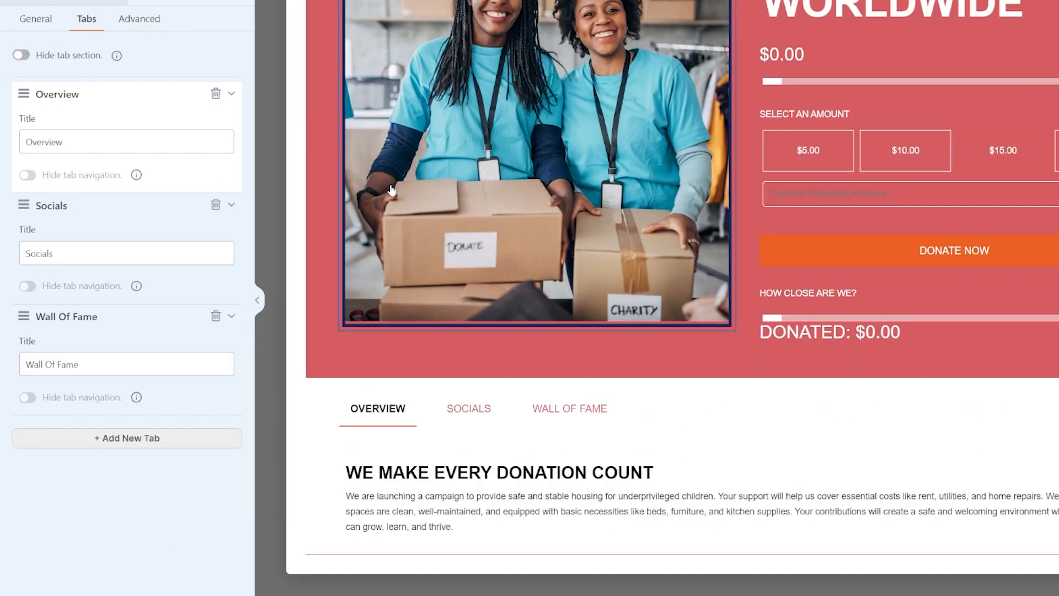
scroll(466, 430, "up", 3)
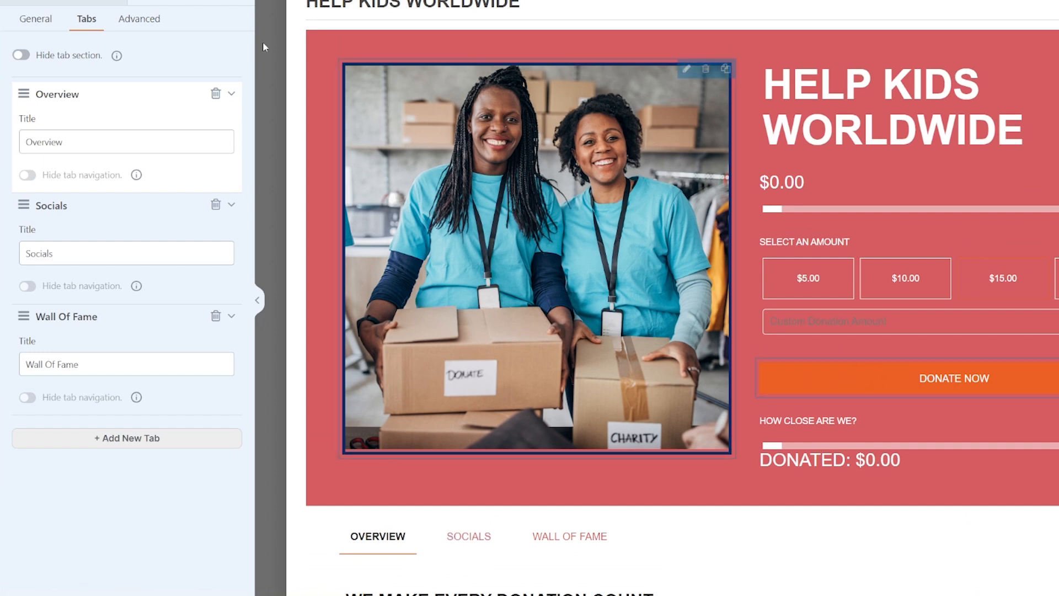
Set the button theme color to #00ff1e using the color picker and close it
left_click(134, 22)
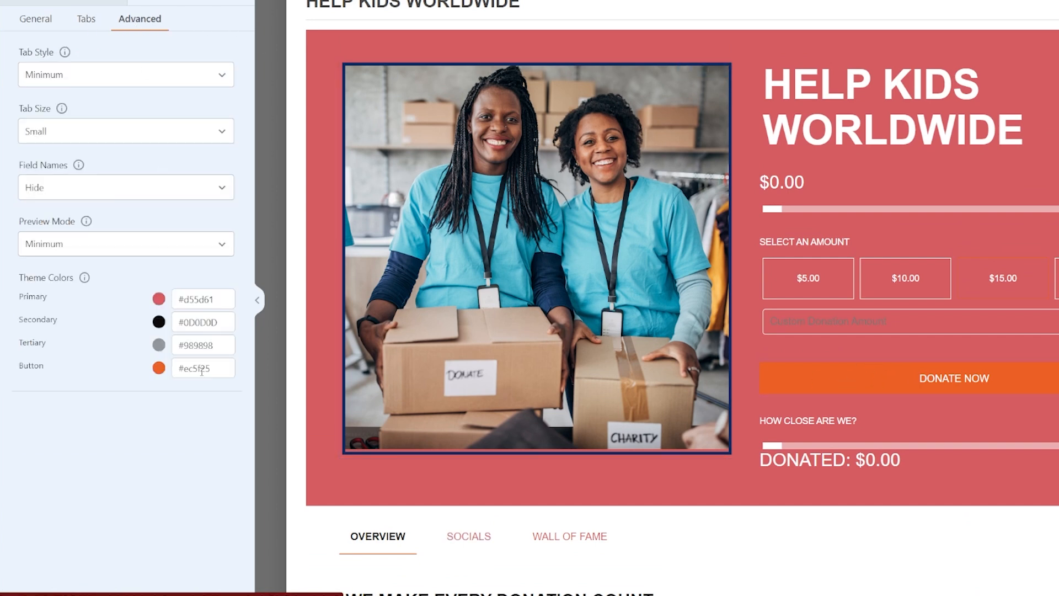
left_click(159, 370)
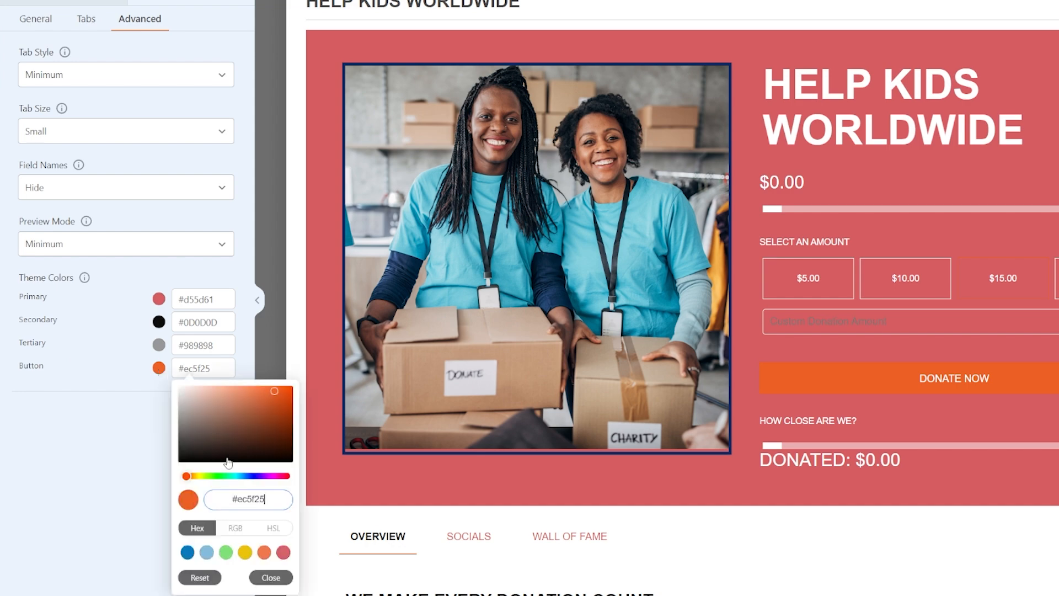
left_click(219, 476)
left_click_drag(263, 414, 297, 388)
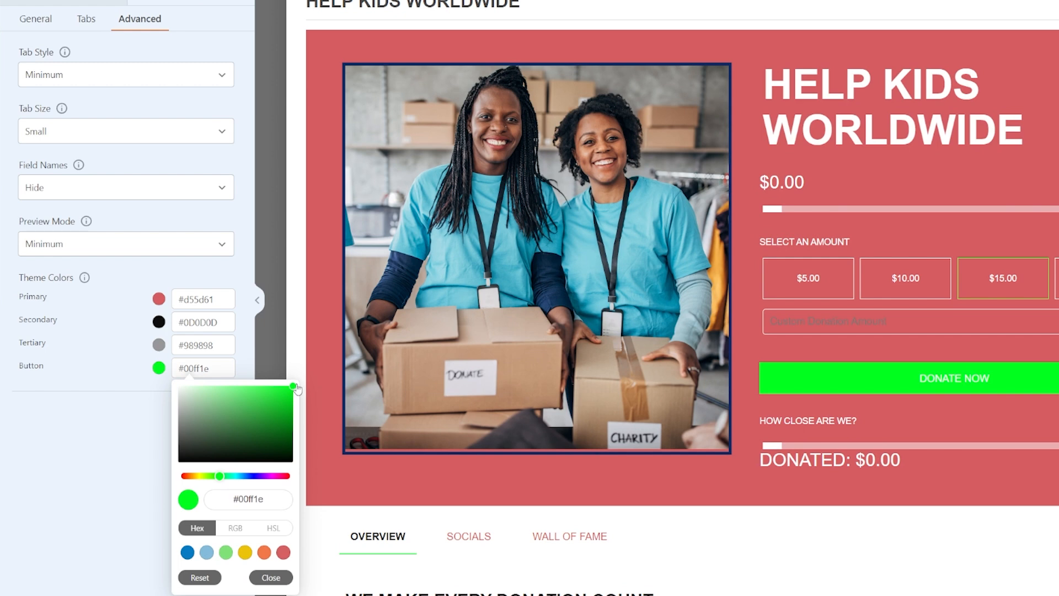
left_click(108, 465)
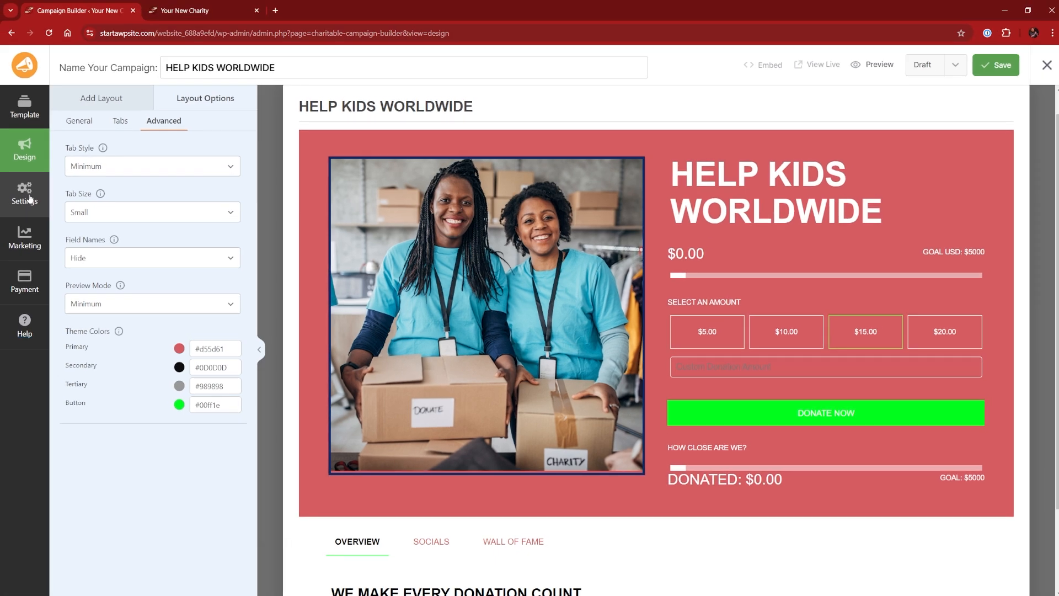
Browse the Marketing integrations and the Payment gateway options for the campaign
left_click(24, 244)
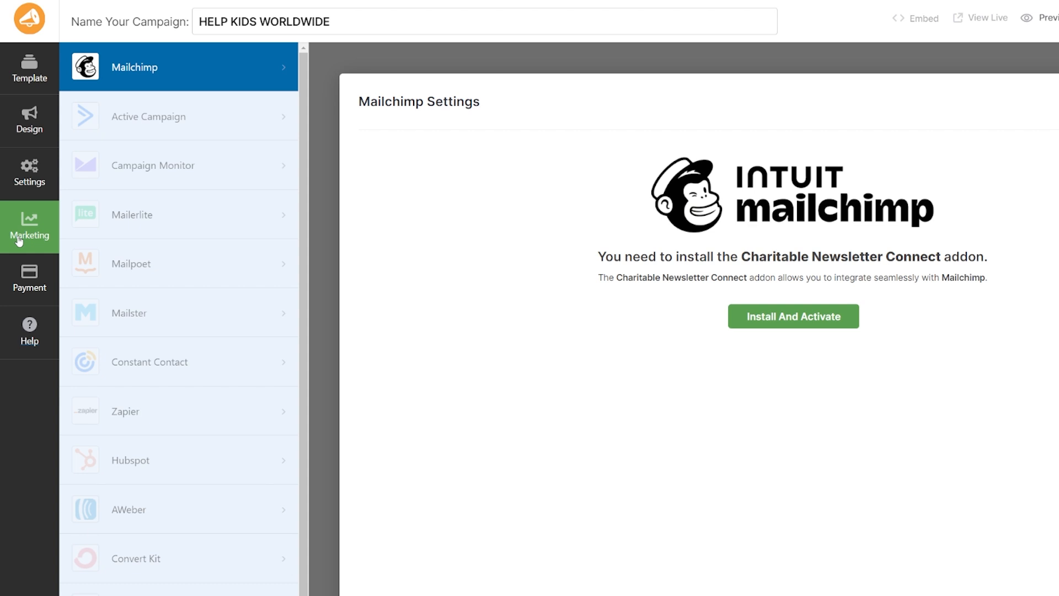
left_click(30, 289)
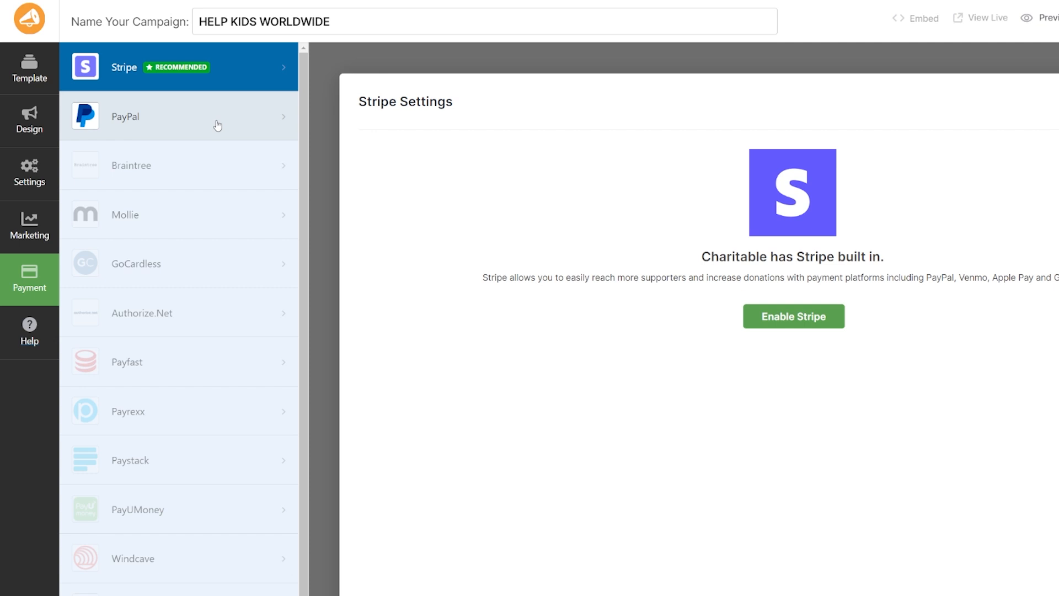
scroll(201, 208, "down", 1)
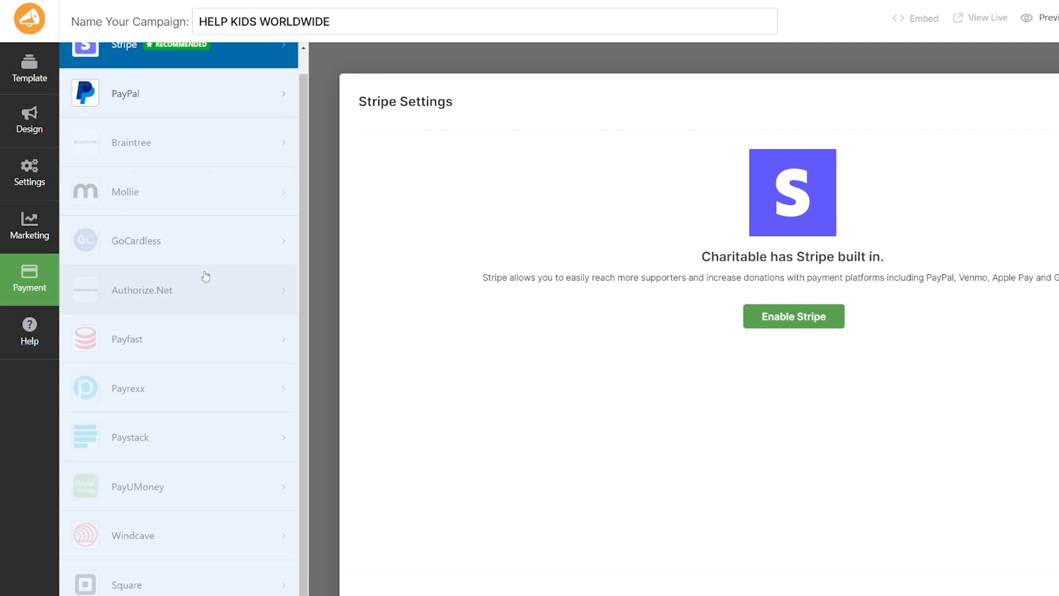
scroll(205, 276, "up", 1)
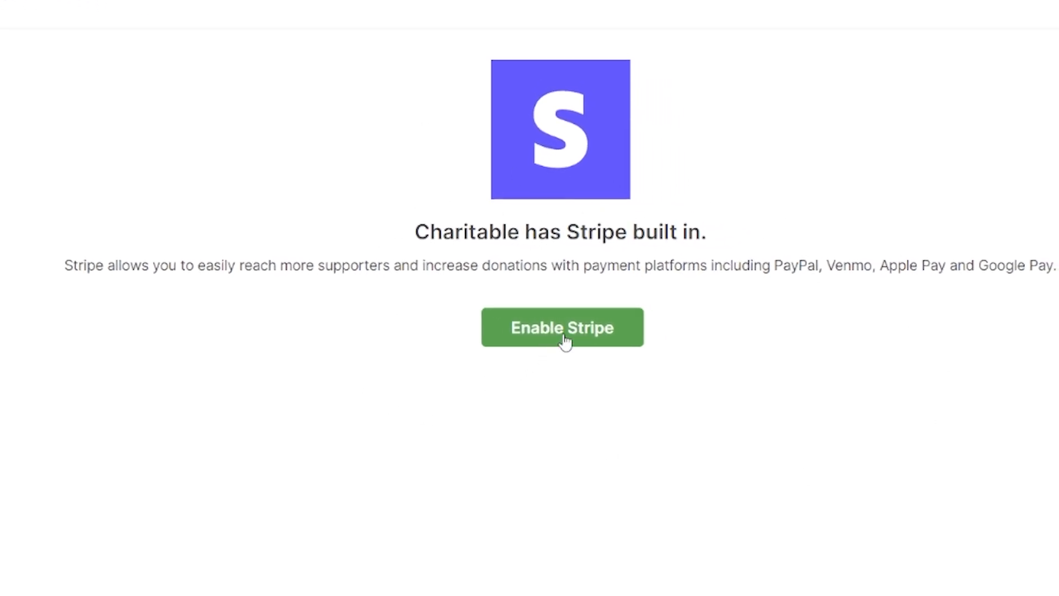
Enable Stripe as the payment gateway and return to the gateways list
left_click(565, 341)
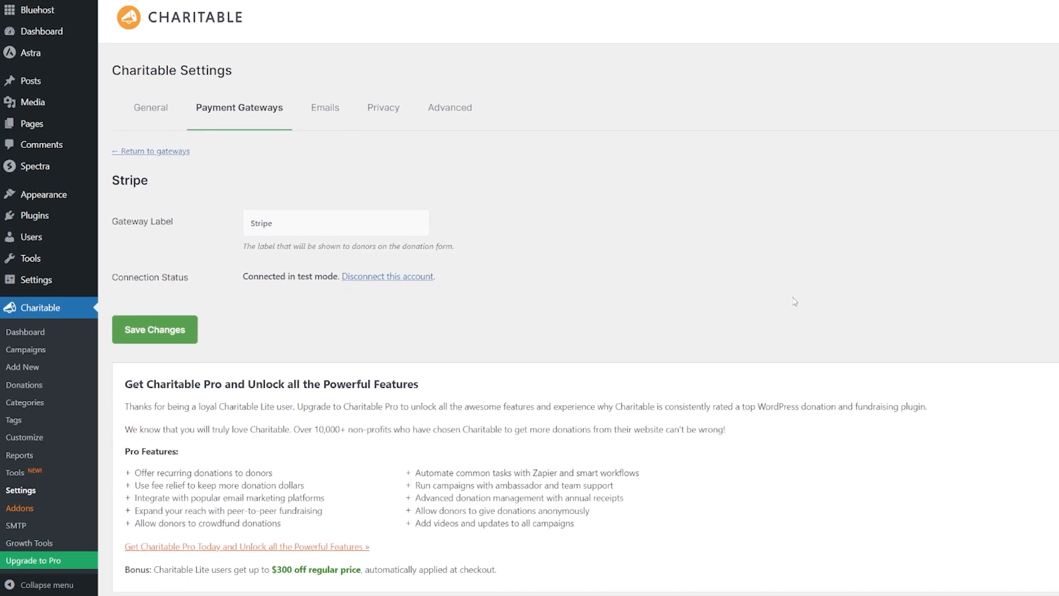
left_click(221, 112)
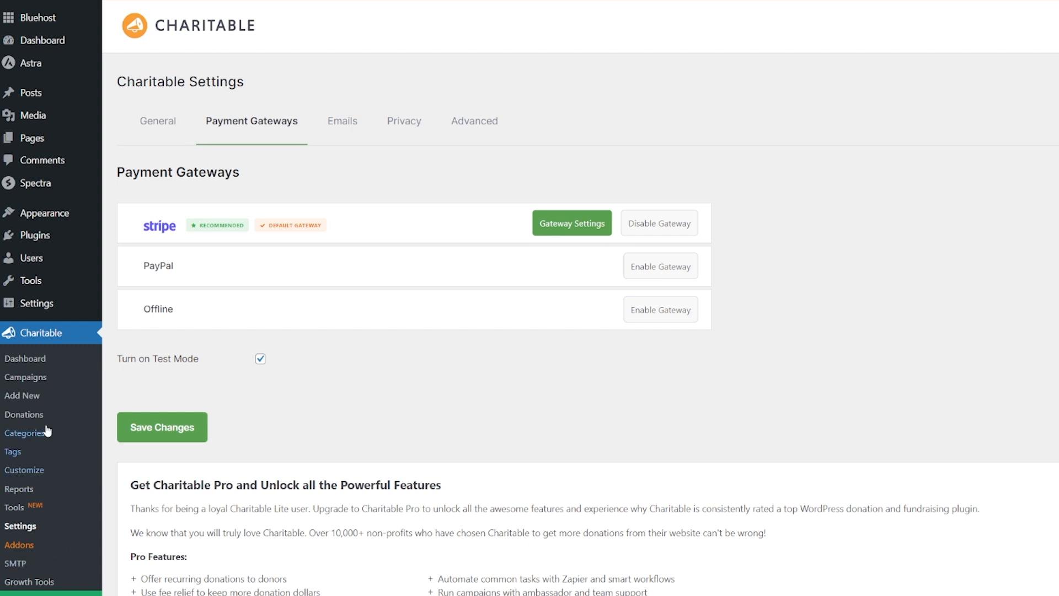
Review the Charitable General settings and then the Payment Gateways list
left_click(22, 527)
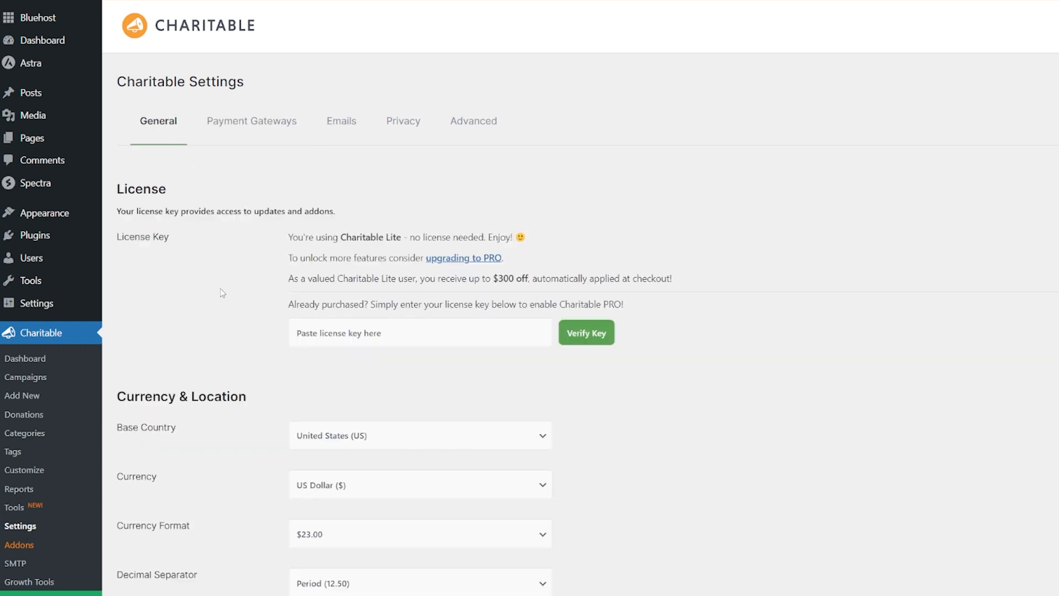
scroll(237, 321, "down", 4)
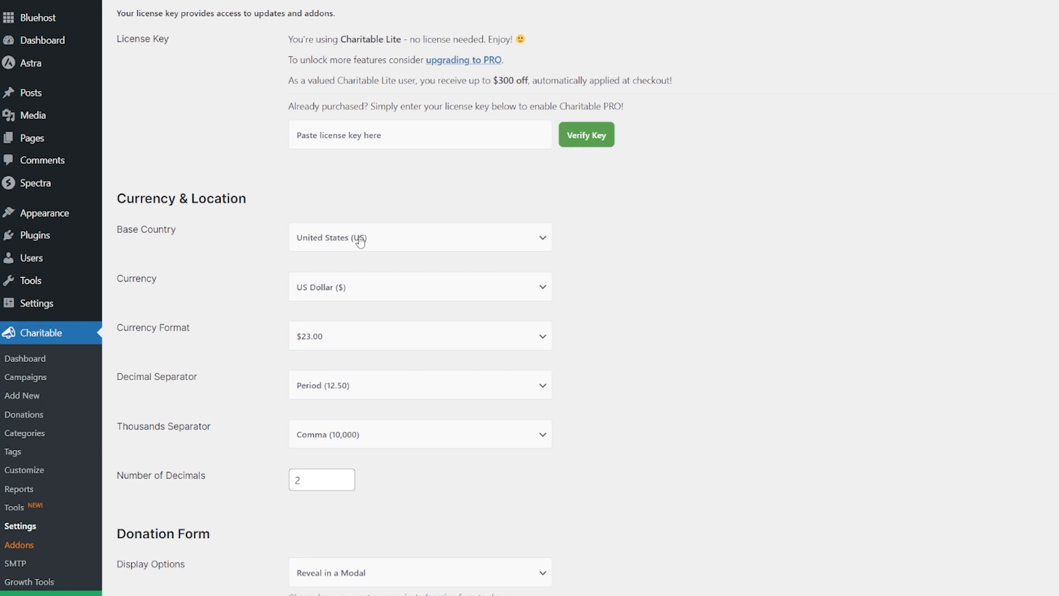
scroll(240, 336, "up", 4)
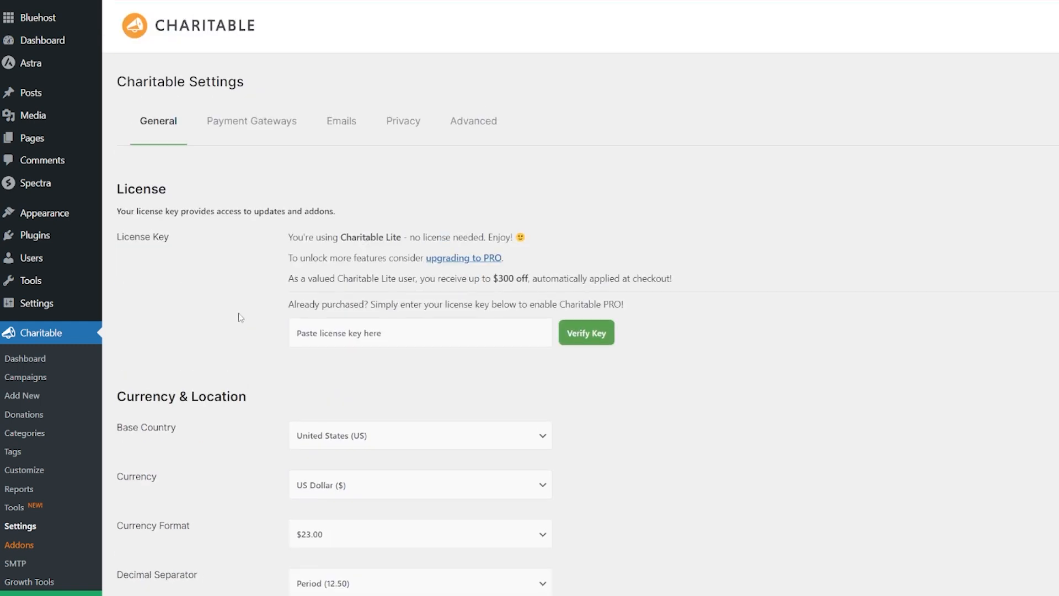
left_click(259, 131)
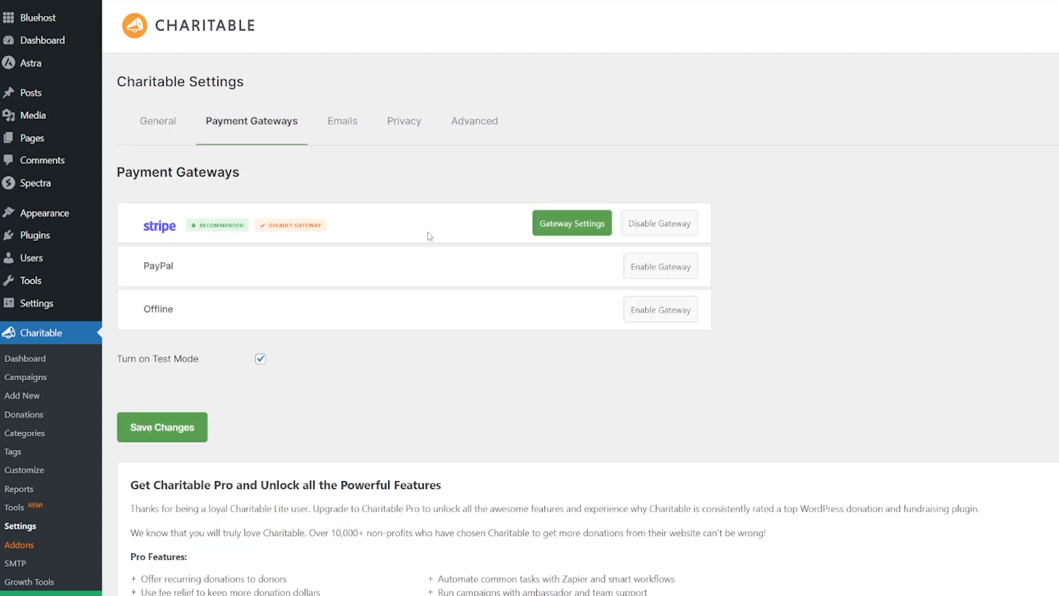
Open the Stripe gateway settings and connect the account with Stripe
left_click(577, 229)
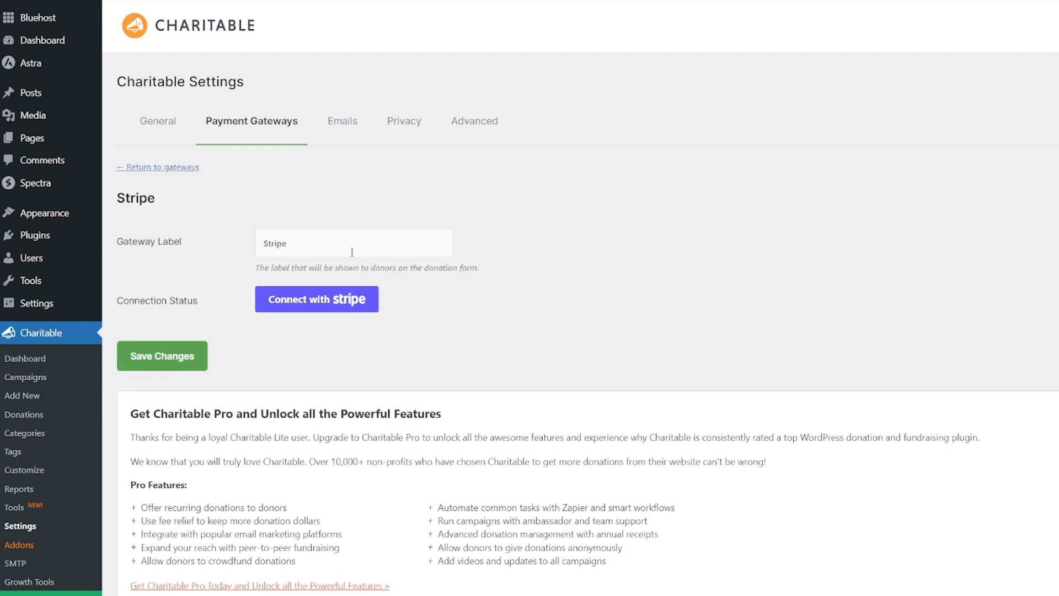
left_click_drag(342, 250, 225, 238)
left_click(331, 241)
left_click(345, 302)
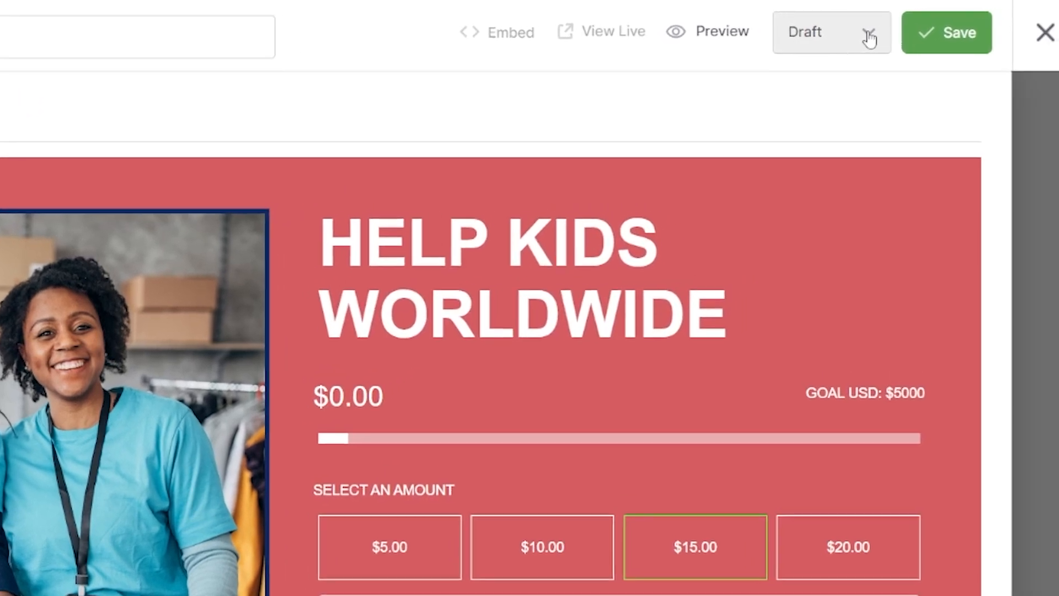
Change the campaign status from Draft to Publish and save the campaign
left_click(861, 40)
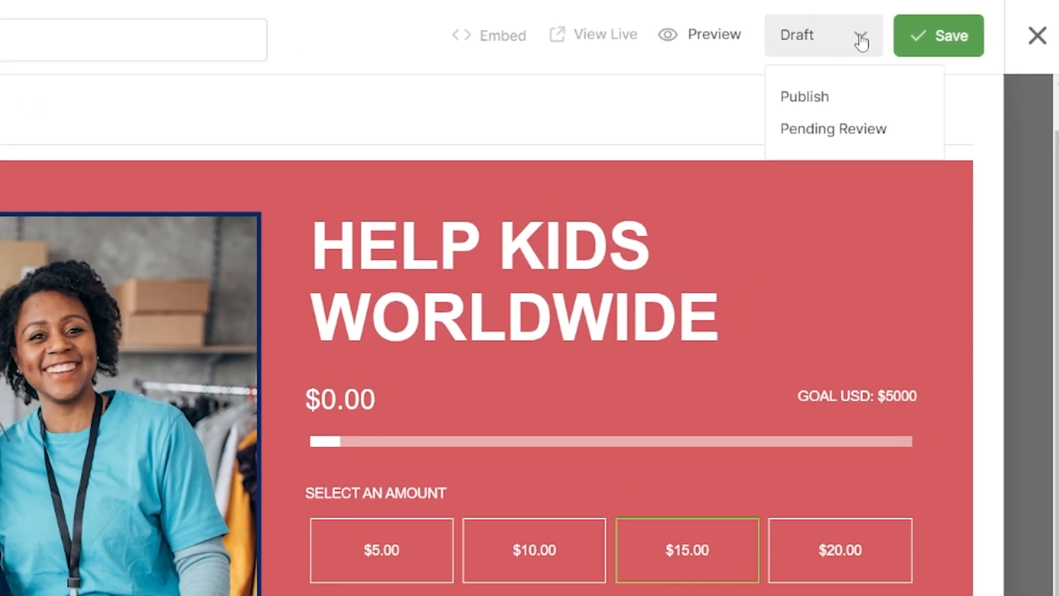
left_click(806, 97)
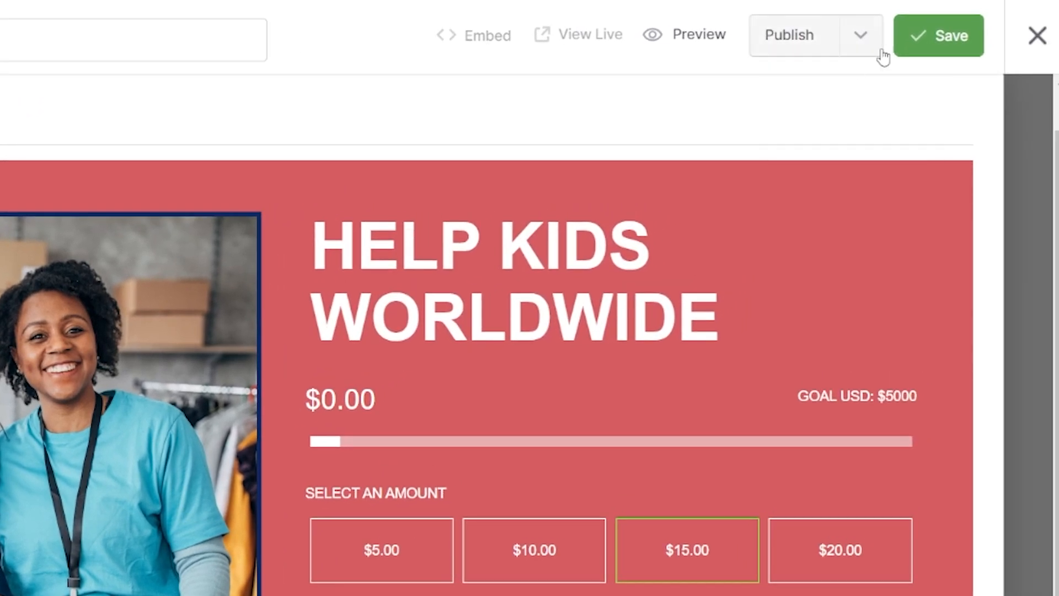
left_click(946, 37)
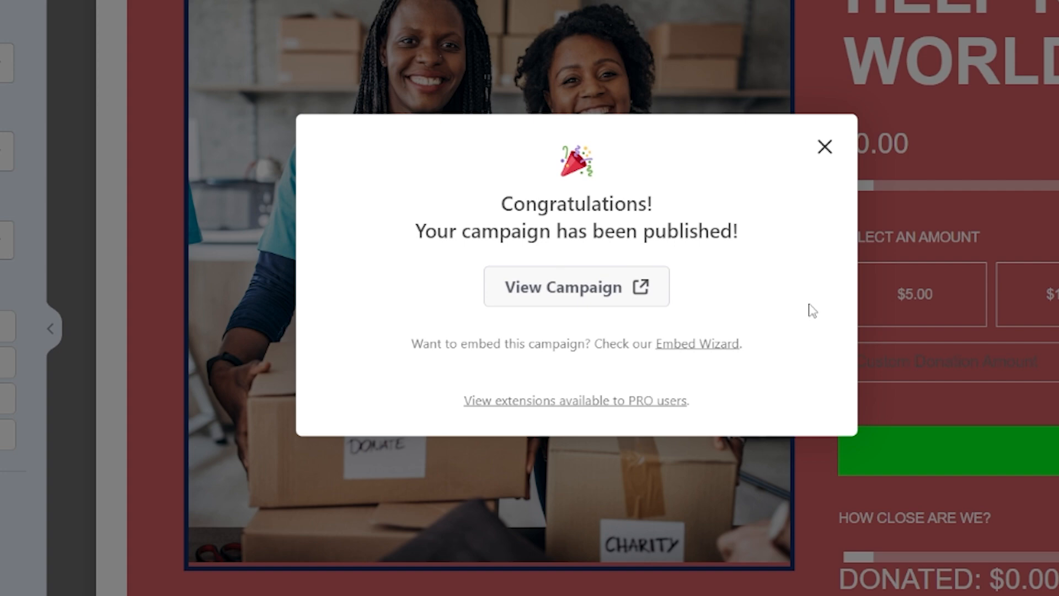
Use the Embed Wizard to embed the campaign in a new page named "Help Kids Worldwide"
left_click(690, 348)
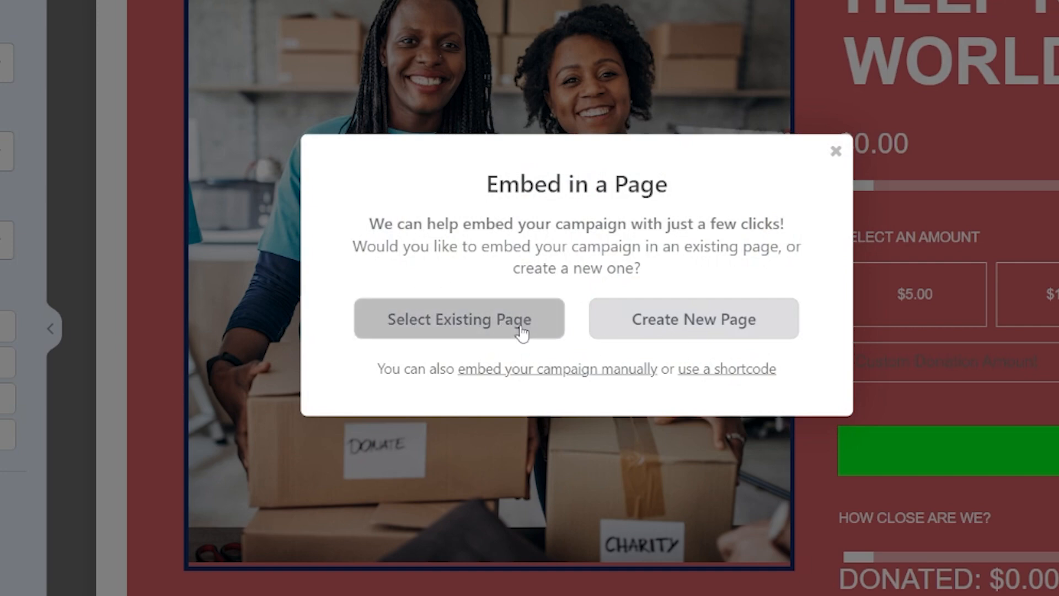
left_click(705, 334)
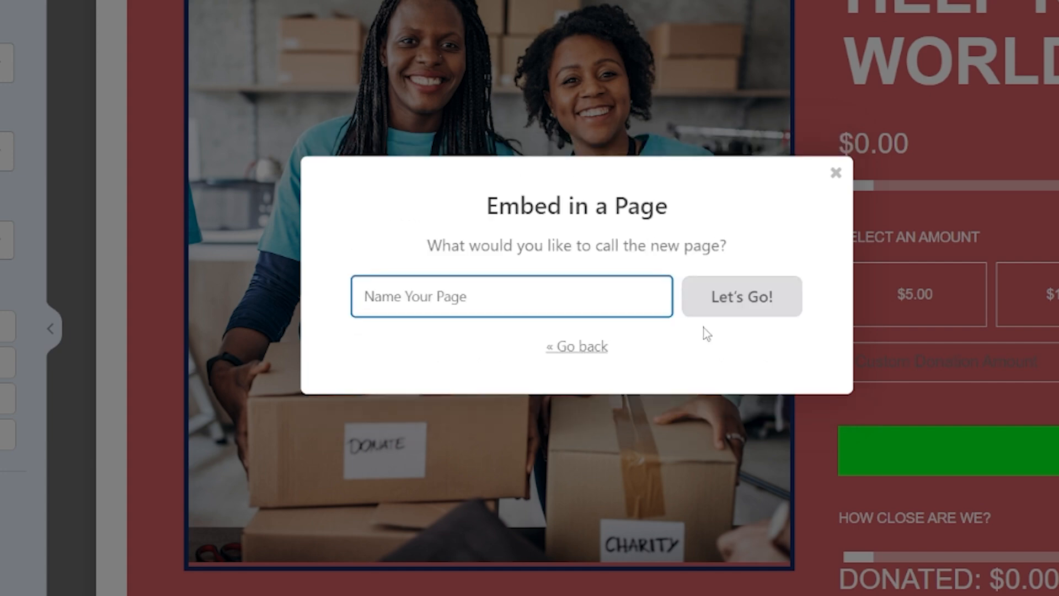
type("Help K")
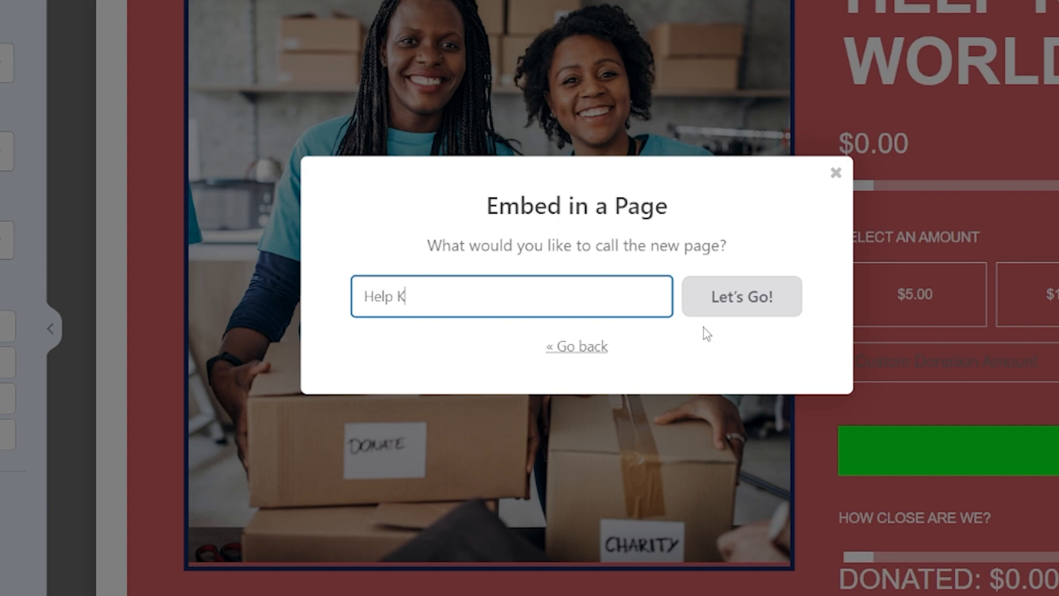
type("ids Worldwide")
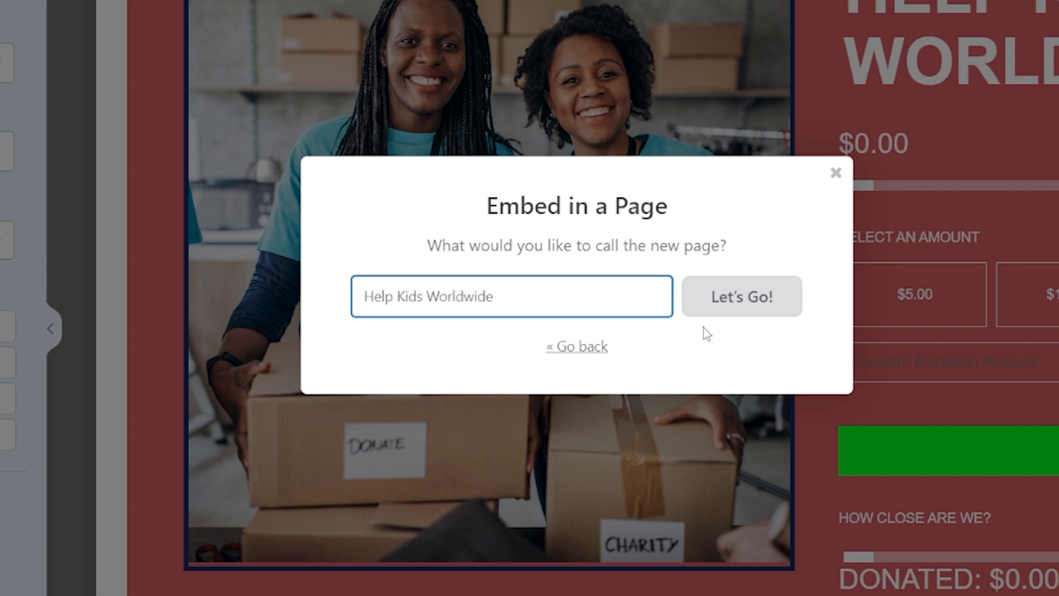
left_click(730, 307)
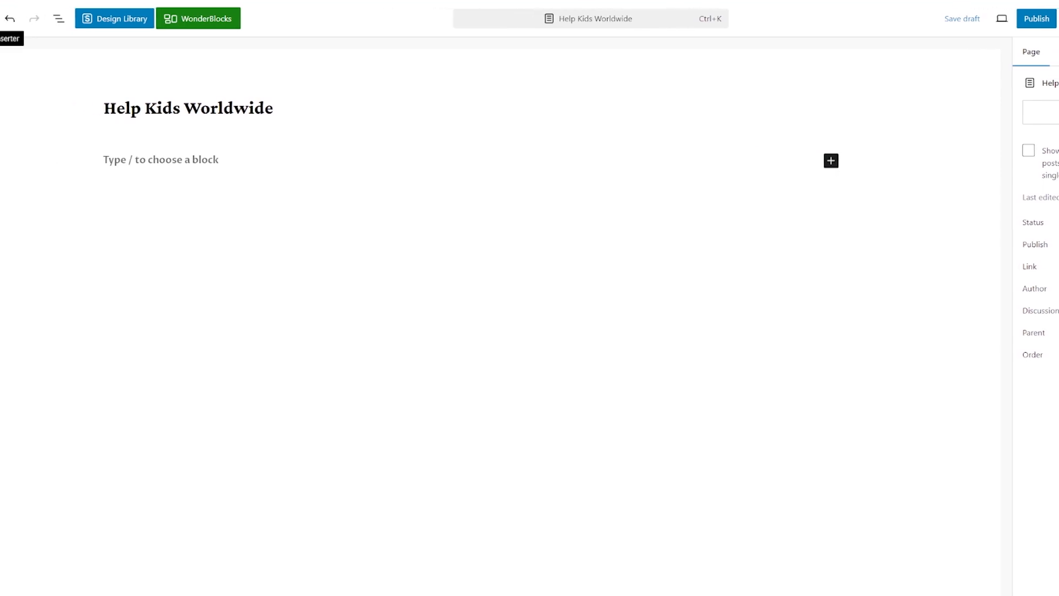
Insert a Charitable Campaign block on the page and select the HELP KIDS WORLDWIDE campaign in it
left_click(51, 22)
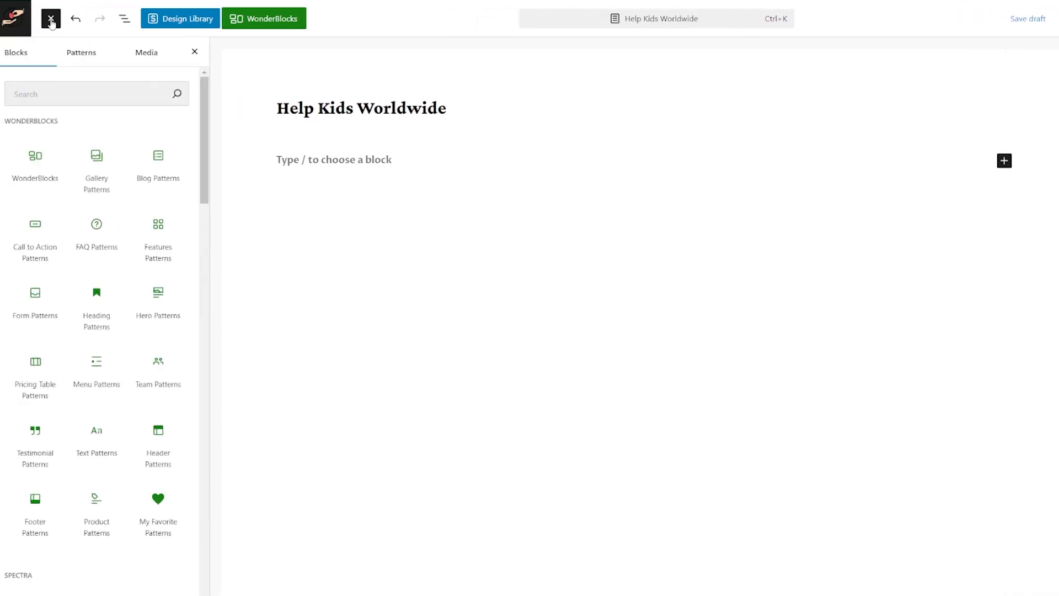
left_click(86, 94)
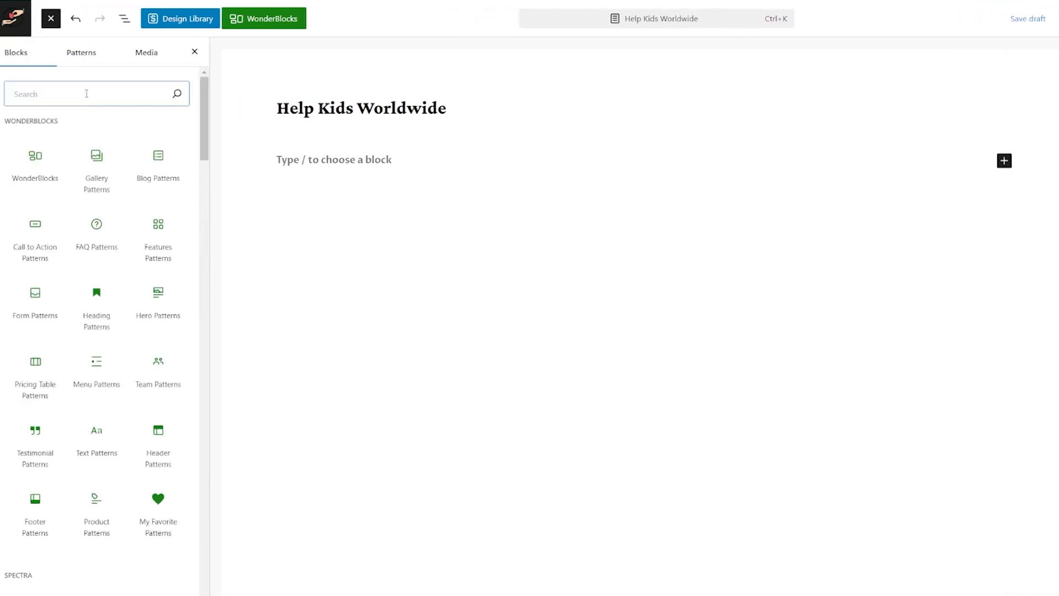
type("charit")
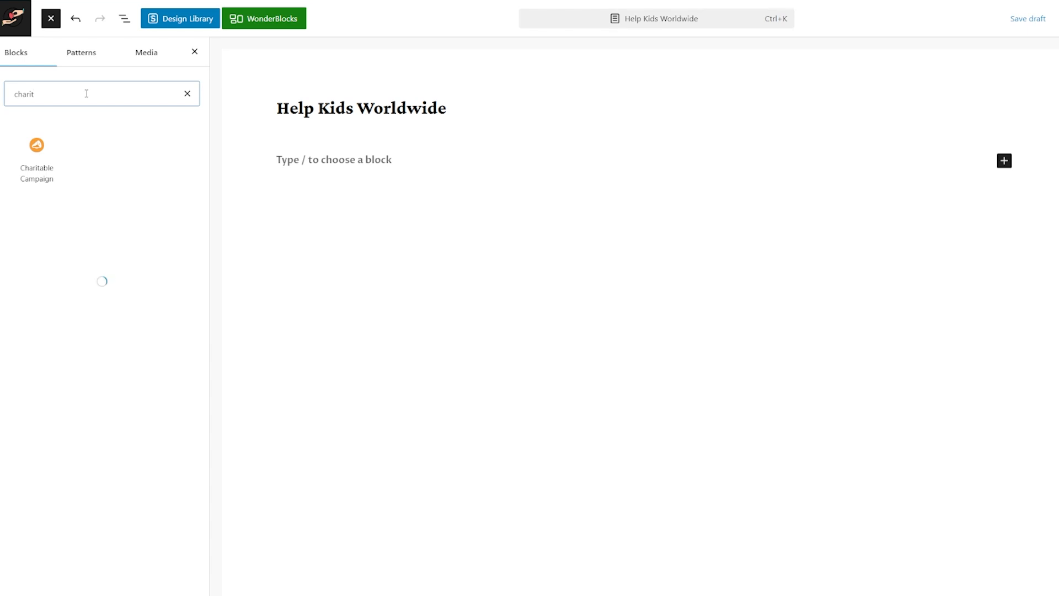
mouse_move(50, 141)
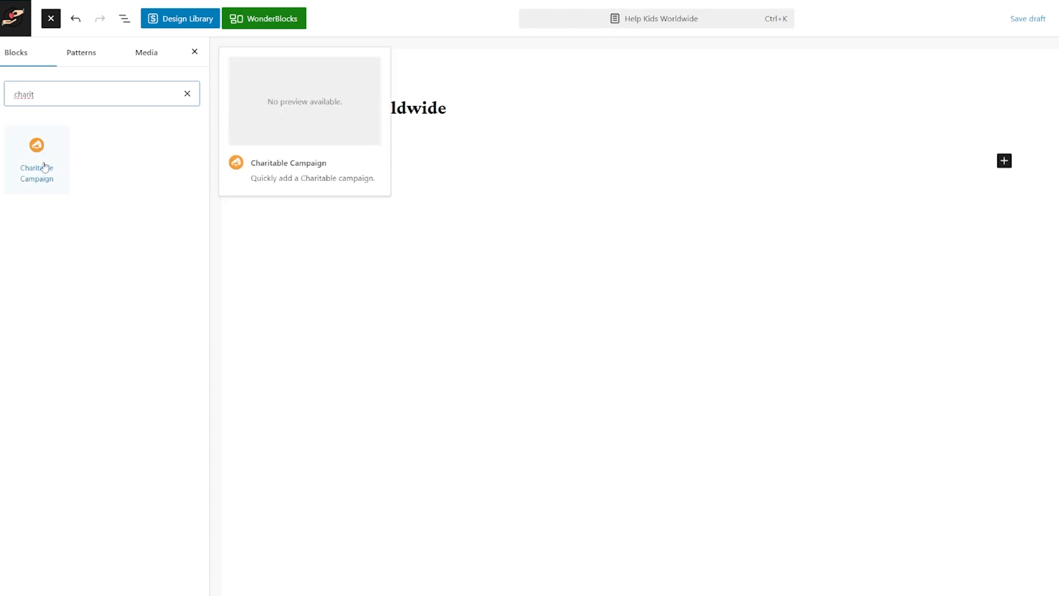
left_click_drag(44, 166, 402, 192)
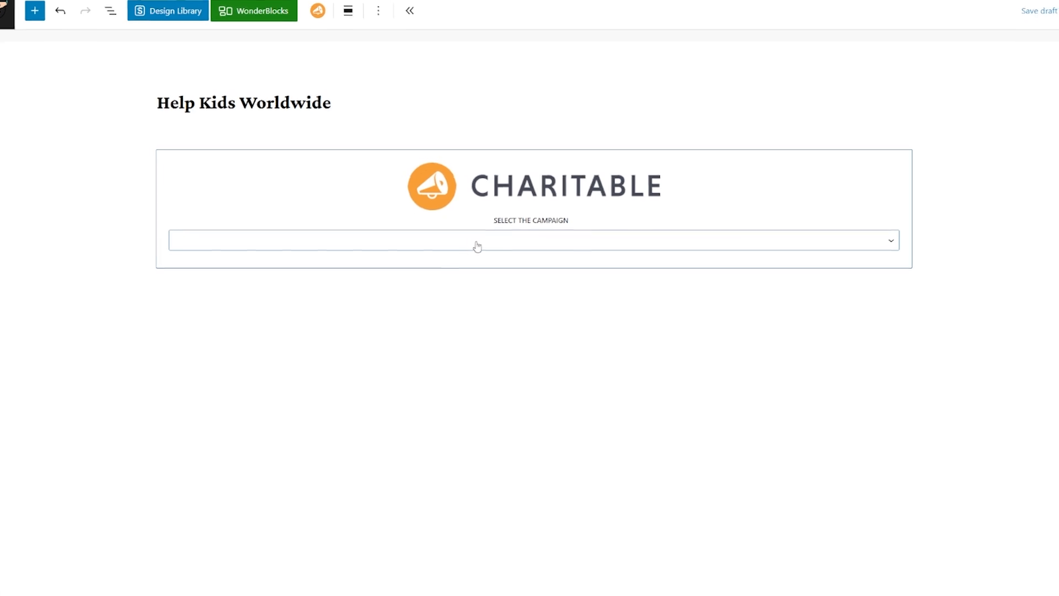
left_click(481, 244)
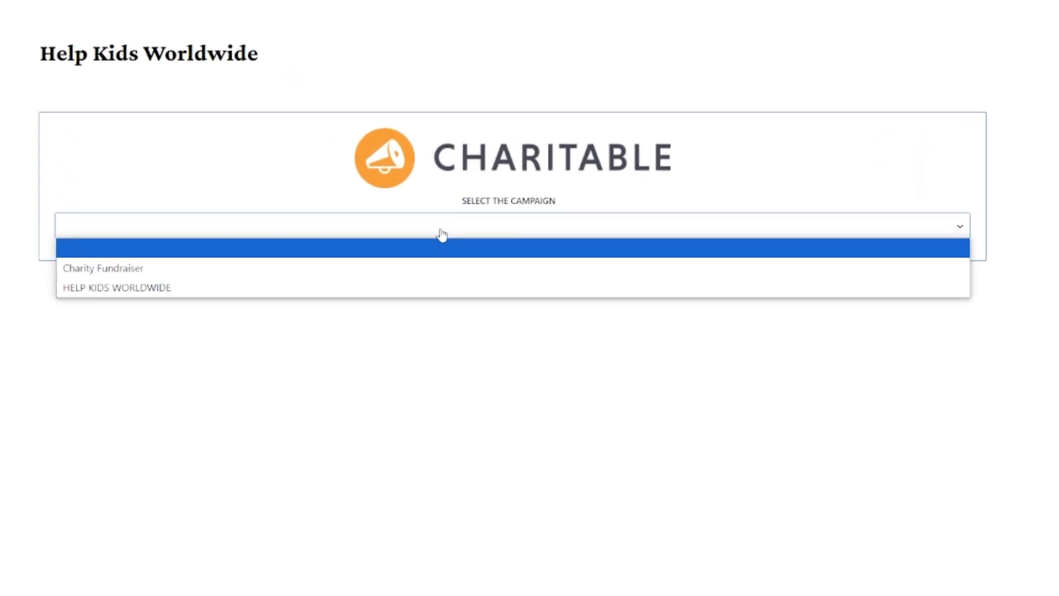
left_click(186, 292)
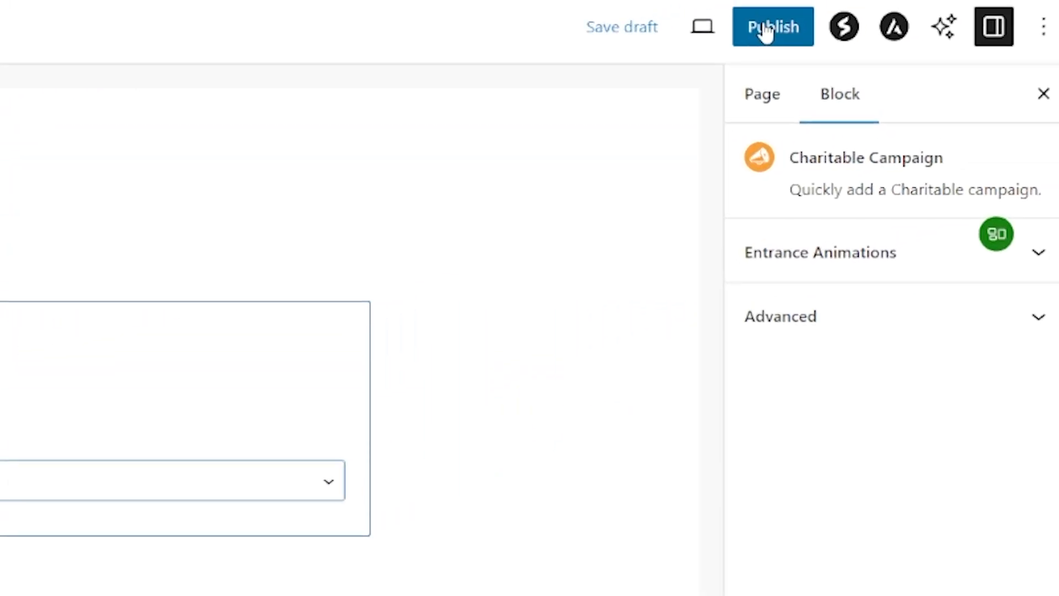
Publish the Help Kids Worldwide page and copy its page address
left_click(766, 32)
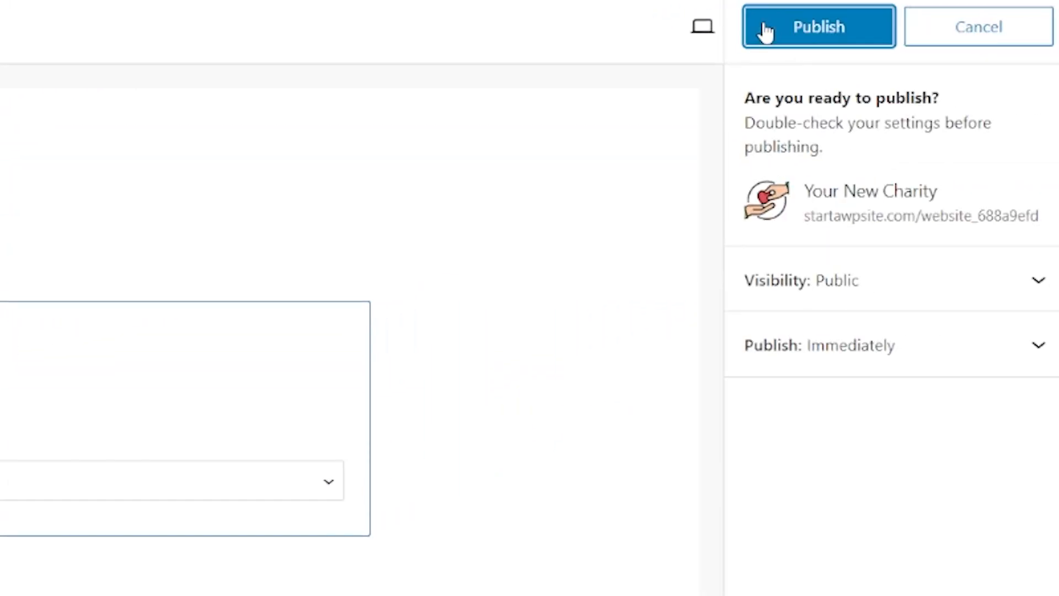
left_click(765, 32)
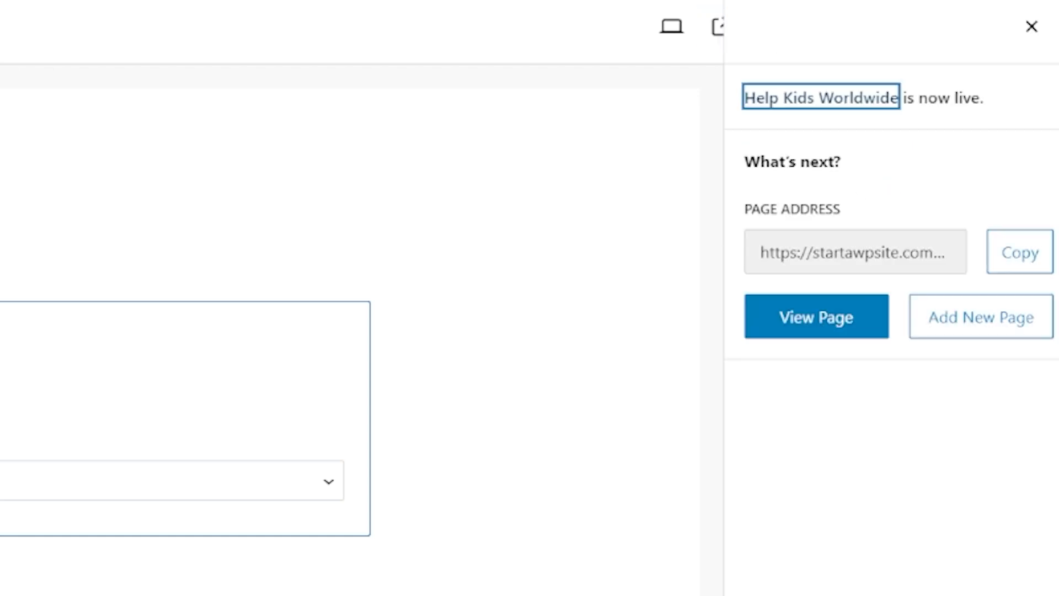
left_click(1029, 264)
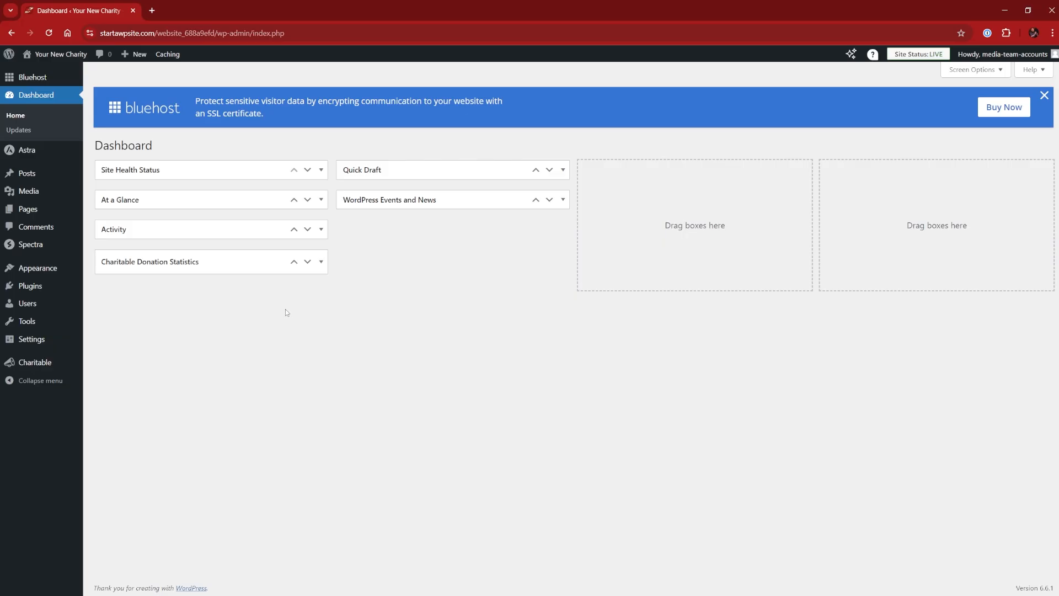
Open the Home page for editing, set its Donate button's link to the copied help-kids-worldwide page URL, and save
mouse_move(24, 214)
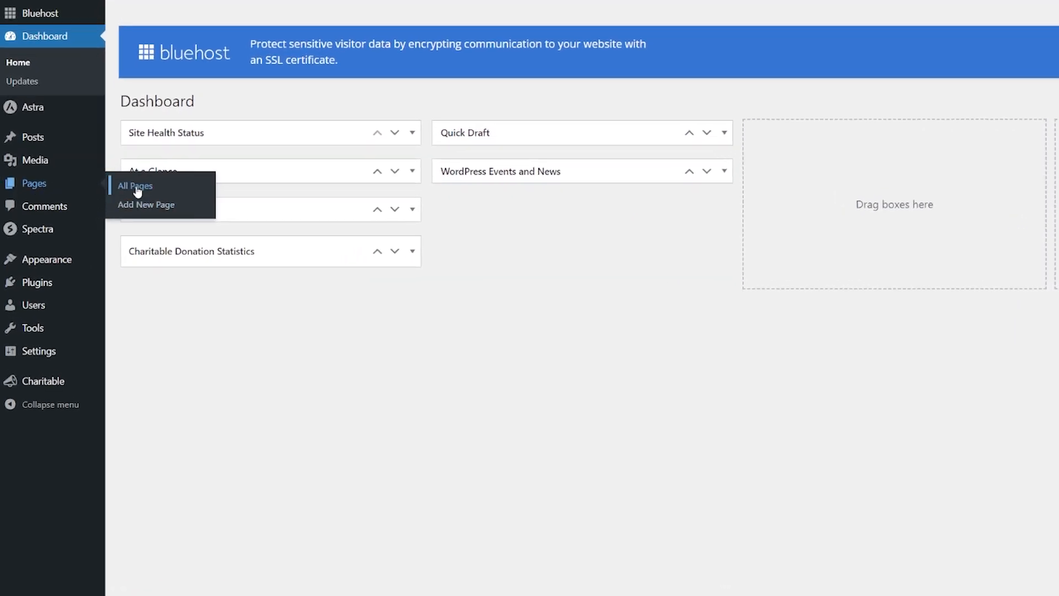
left_click(137, 190)
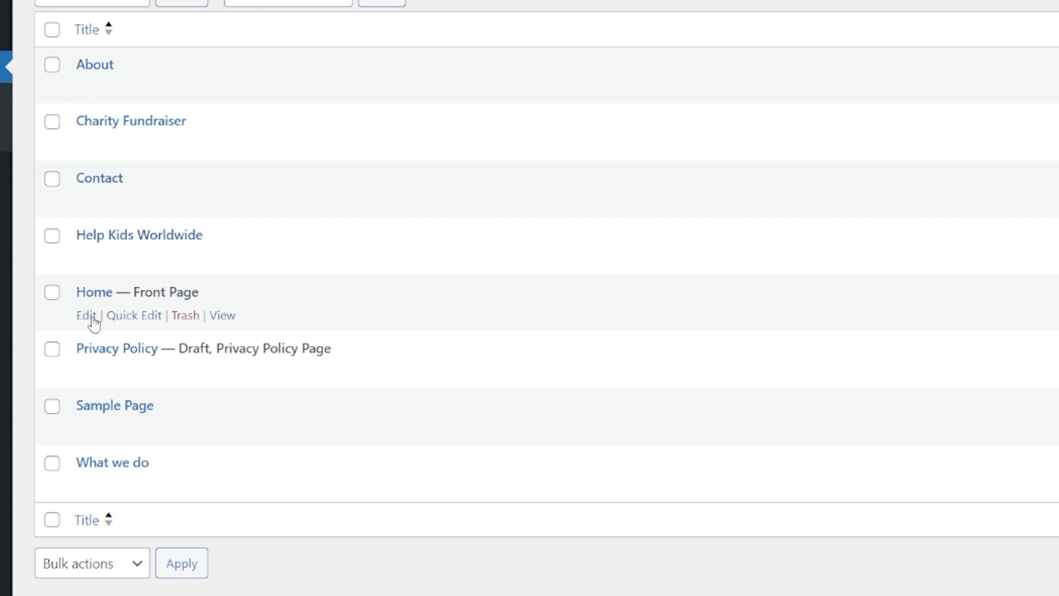
left_click(94, 323)
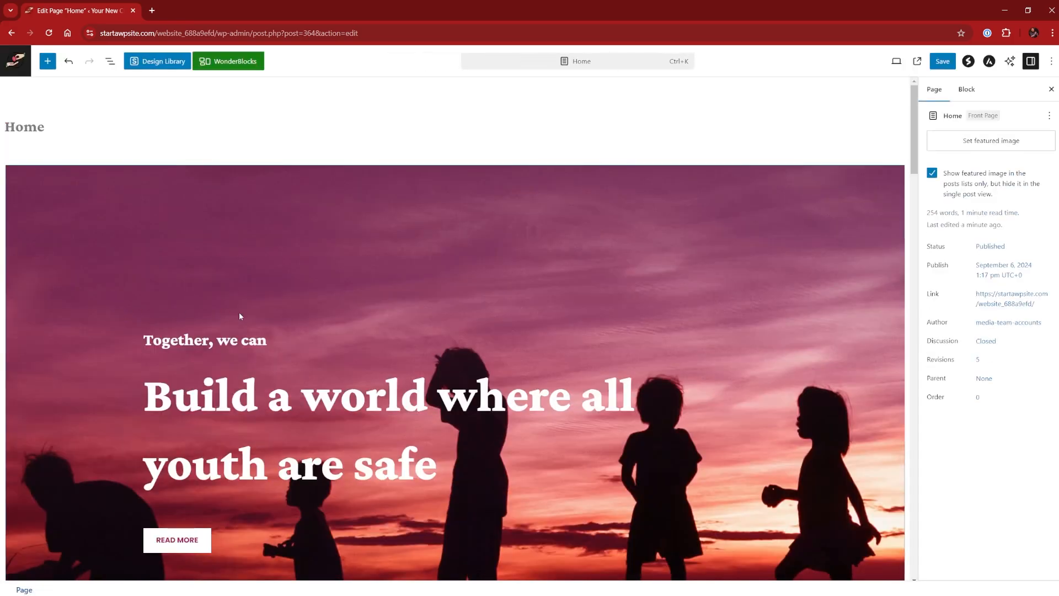
scroll(239, 316, "down", 20)
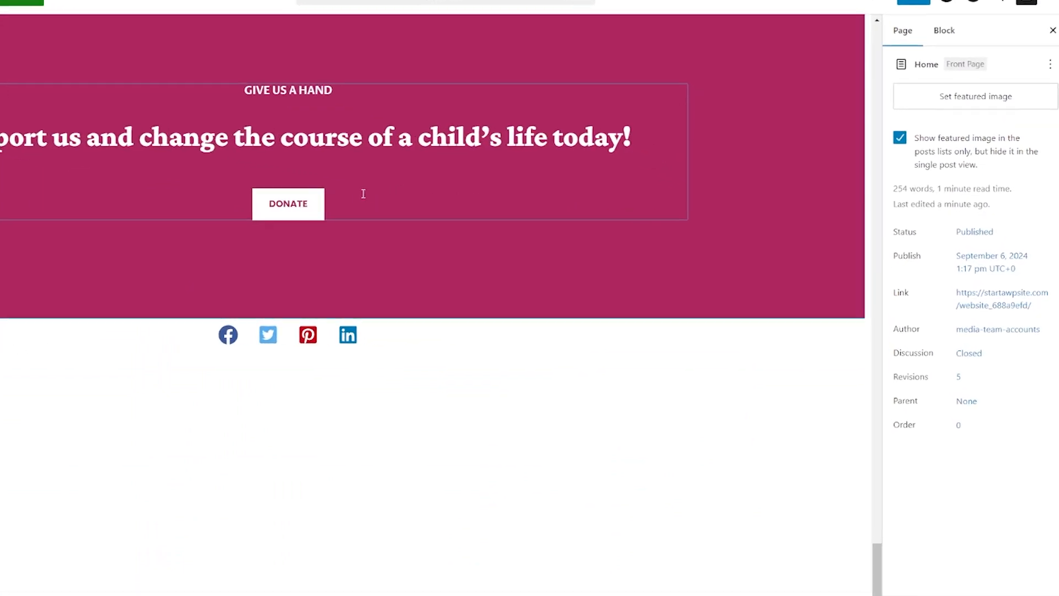
left_click(314, 213)
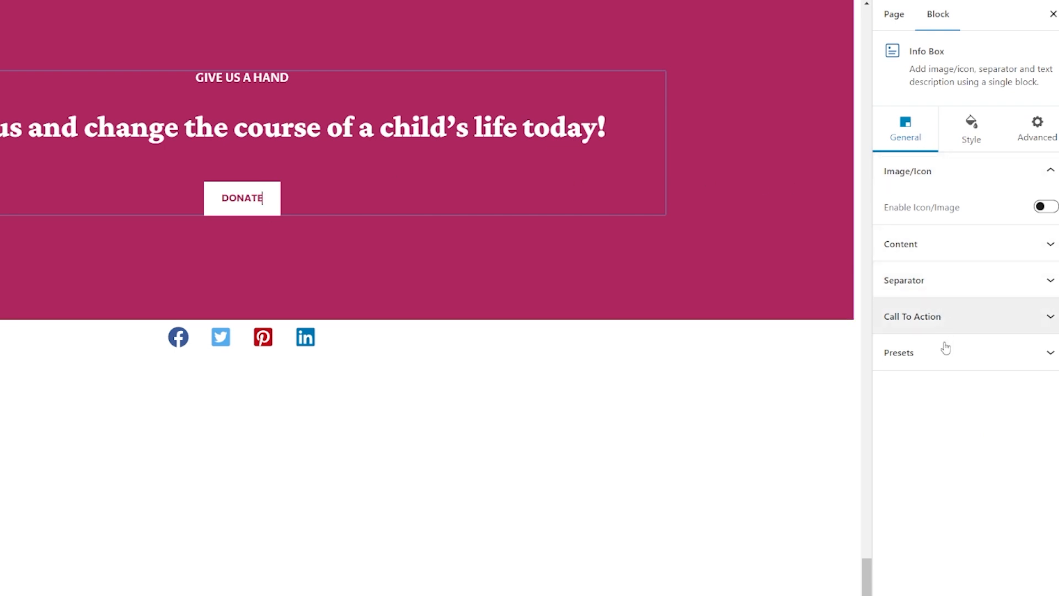
left_click(968, 326)
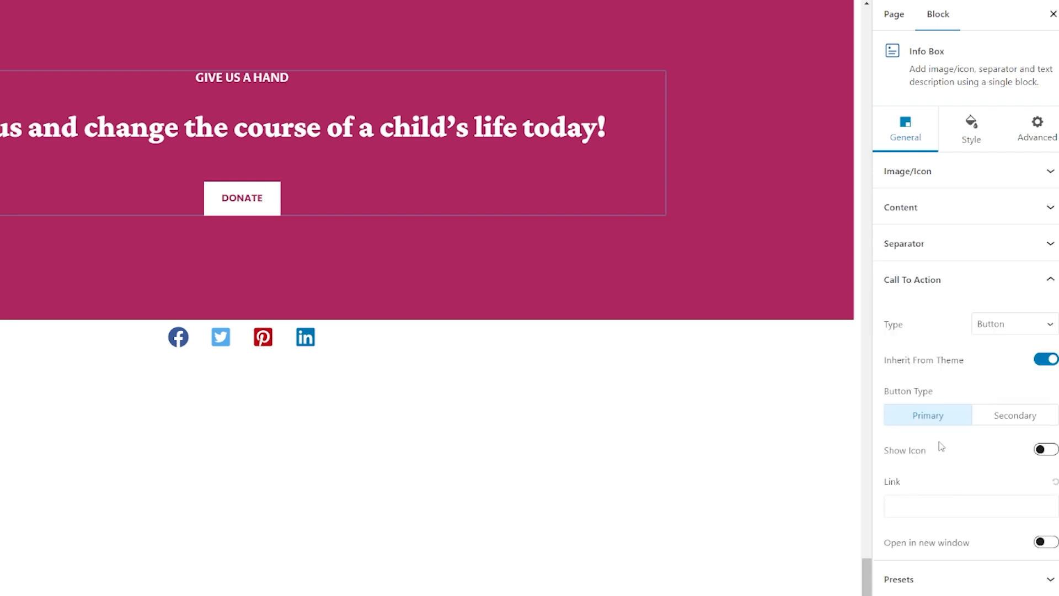
left_click(933, 508)
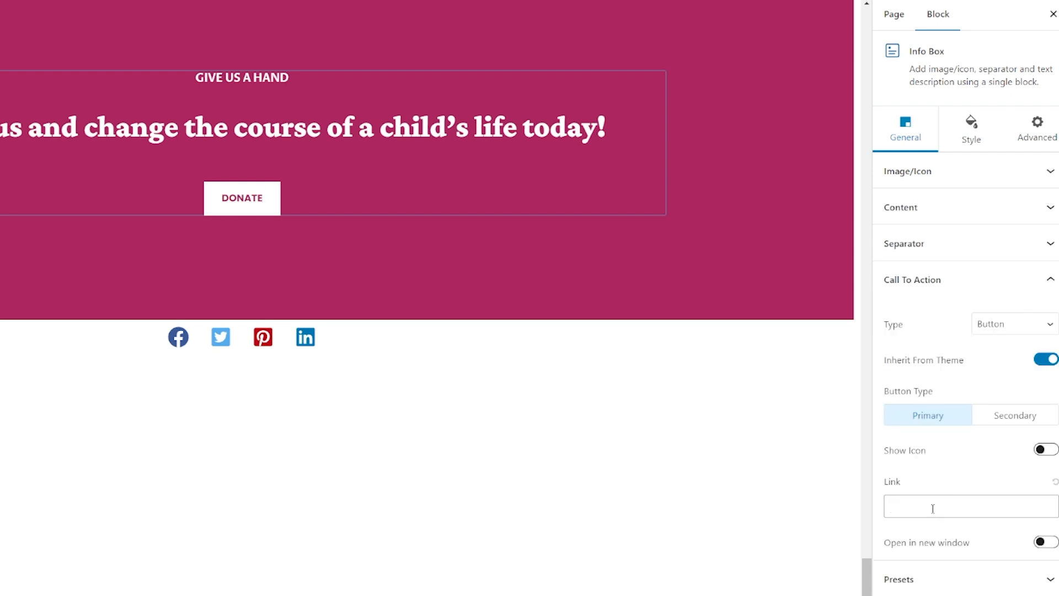
key("ctrl+v")
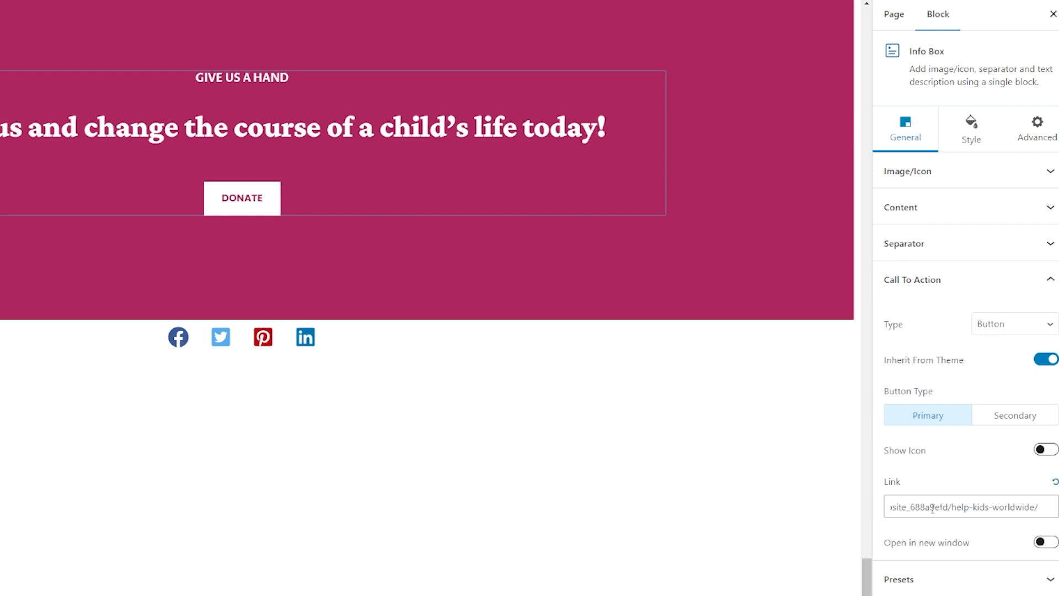
key("Tab")
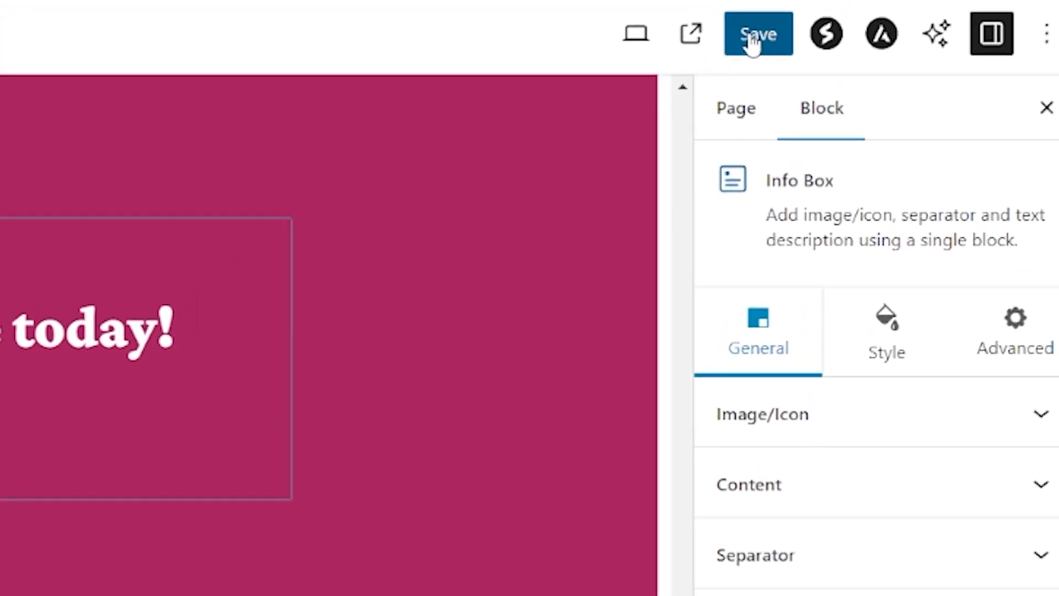
left_click(759, 36)
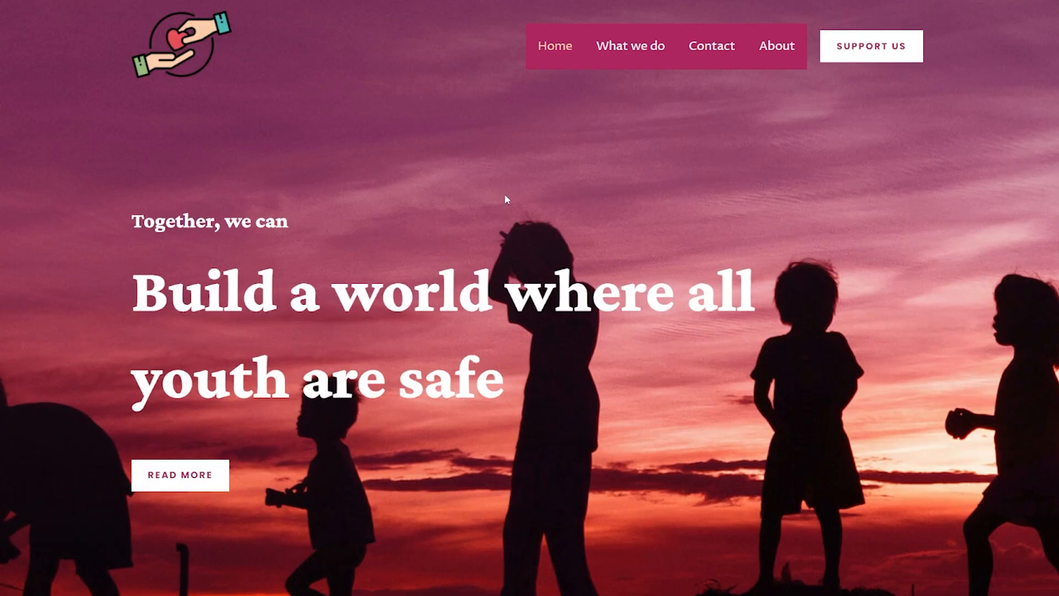
Follow the live Home page's Donate button and browse the campaign's Overview, Socials and Wall Of Fame tabs
scroll(505, 199, "down", 20)
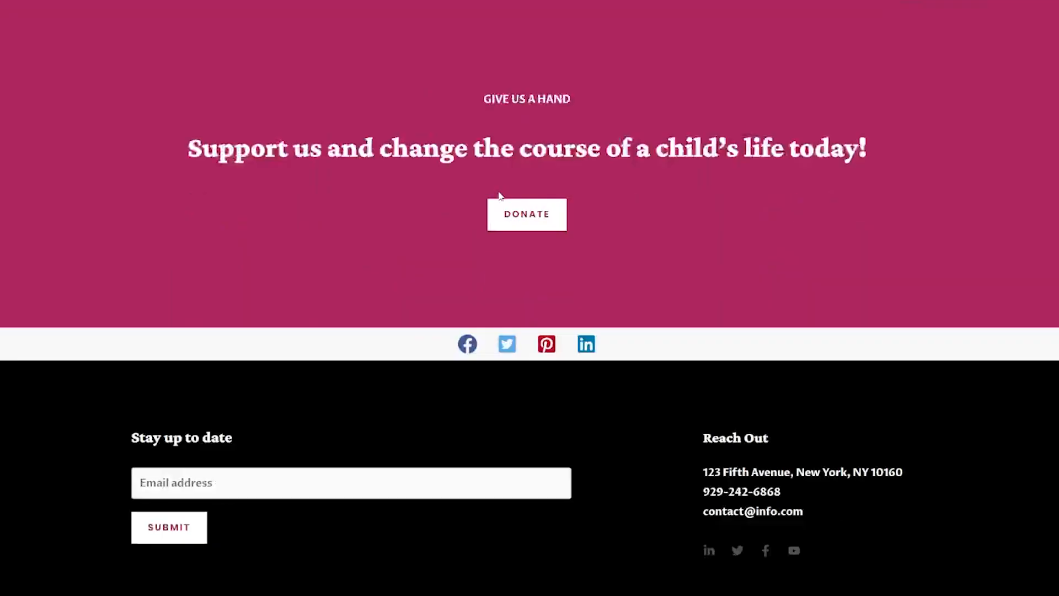
left_click(529, 222)
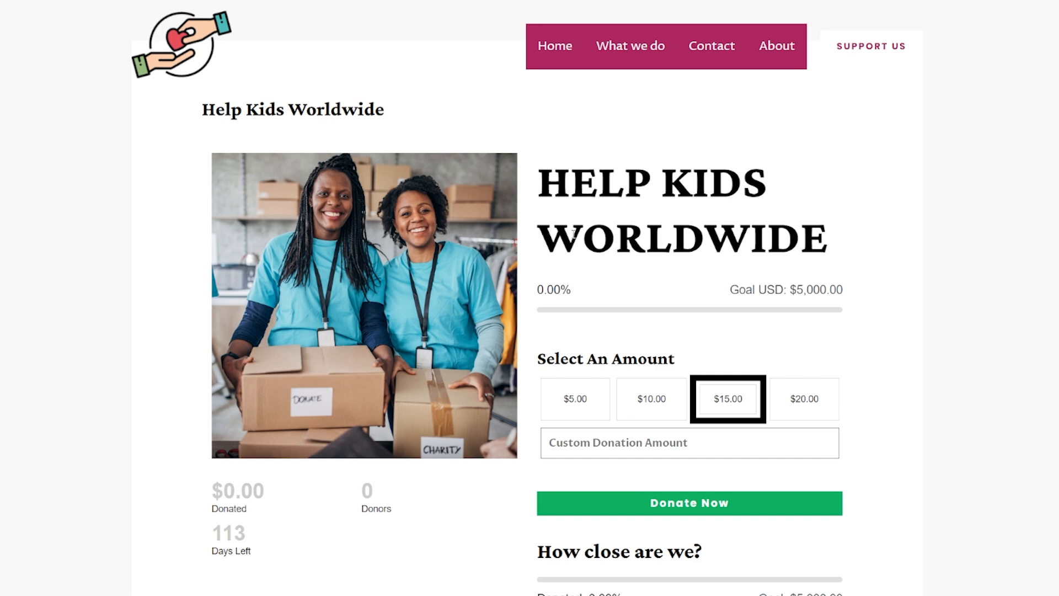
scroll(574, 235, "down", 3)
scroll(591, 268, "down", 1)
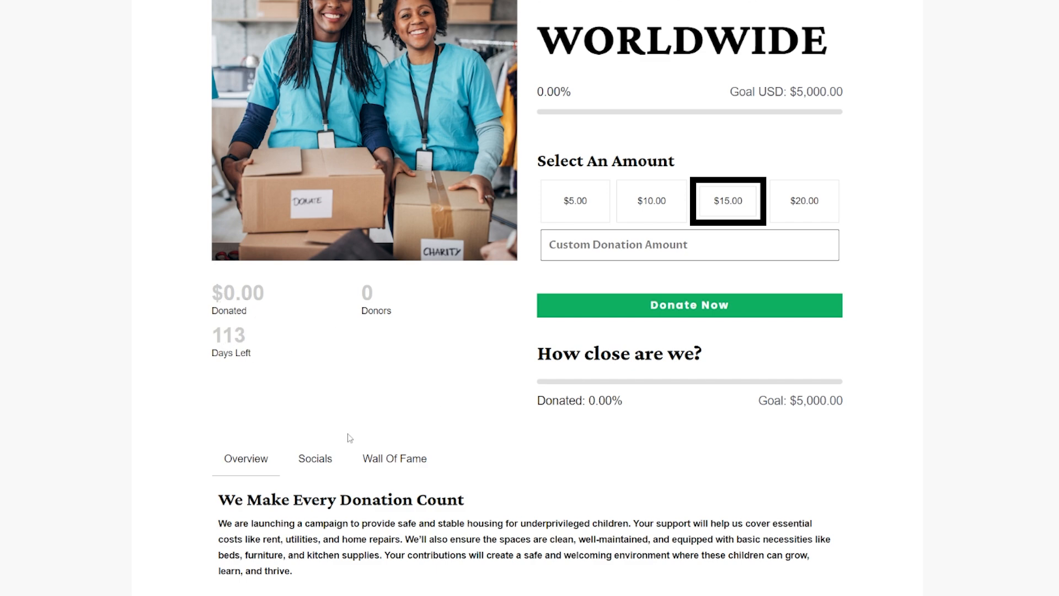
scroll(349, 438, "down", 2)
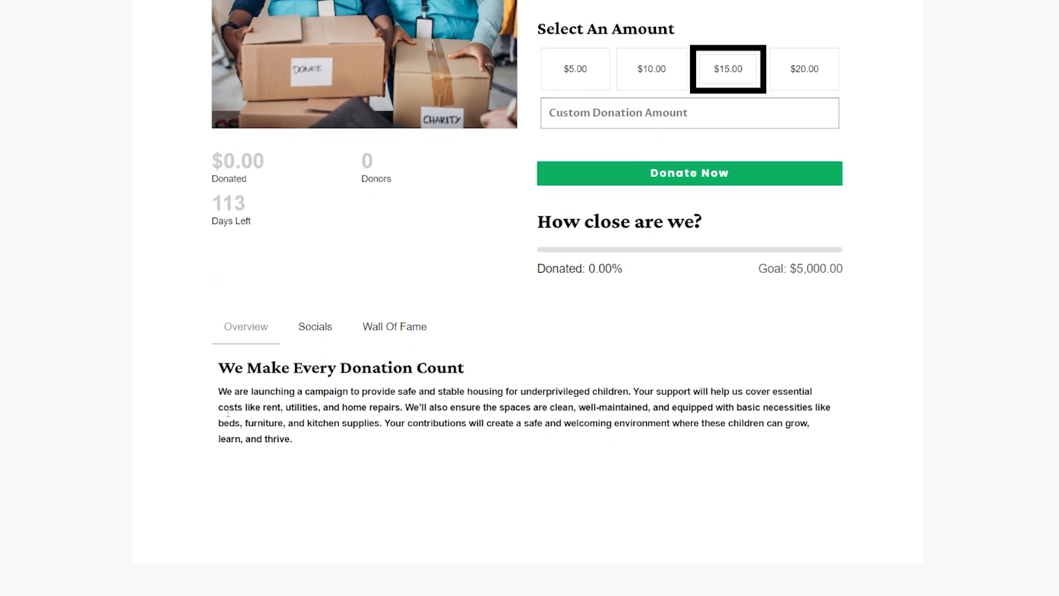
left_click(318, 334)
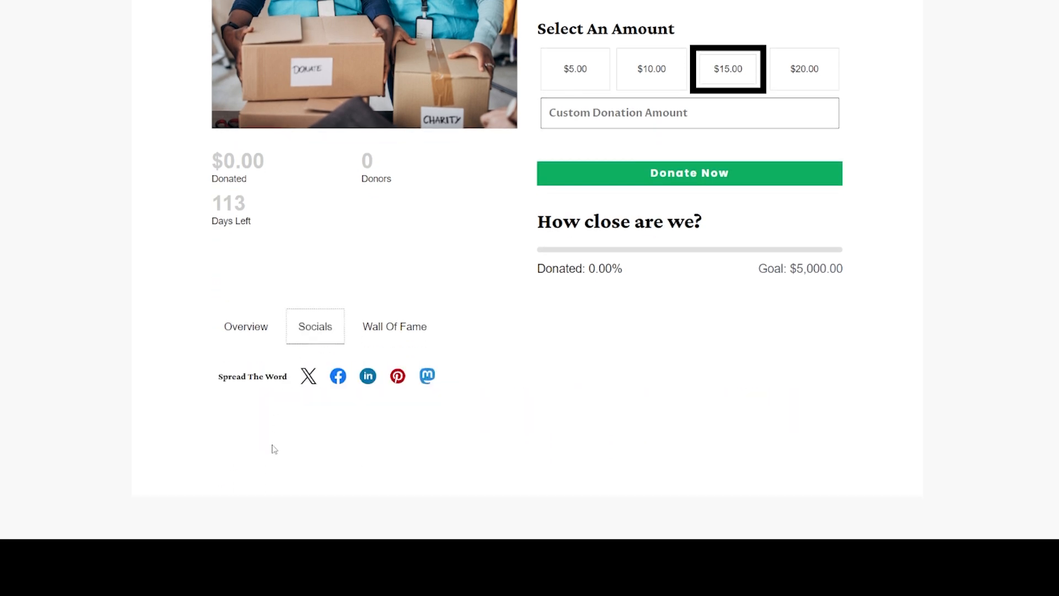
left_click(388, 329)
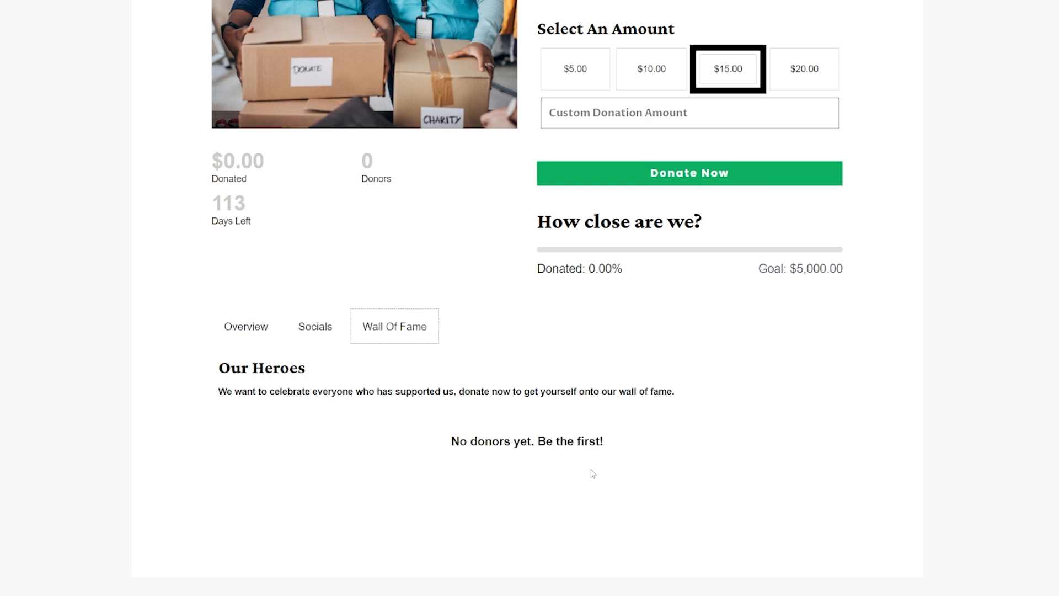
scroll(399, 480, "up", 6)
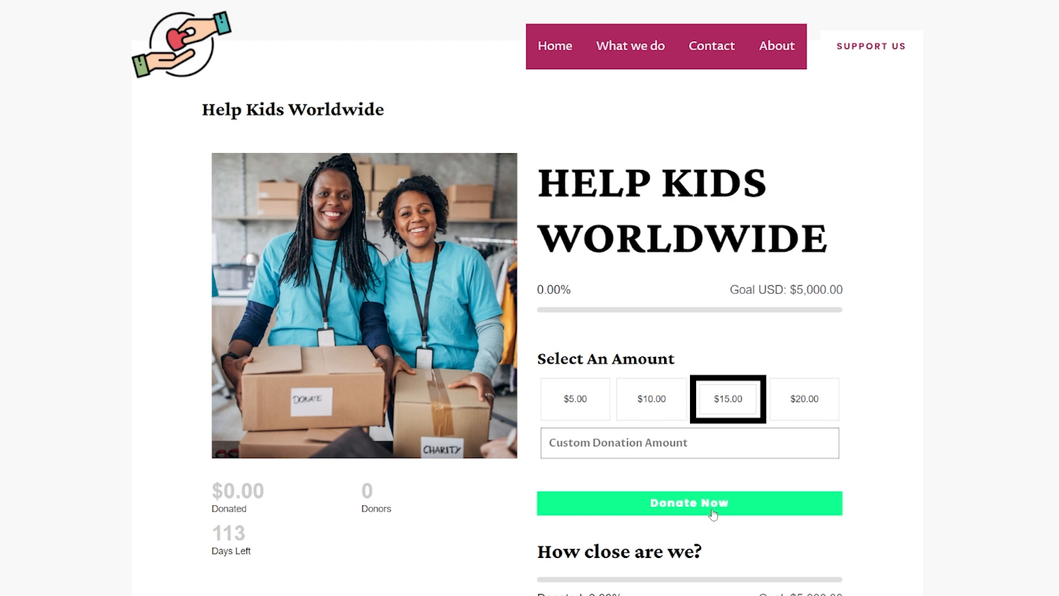
Open the donation form through Donate Now and review its donation, details and payment fields
left_click(713, 514)
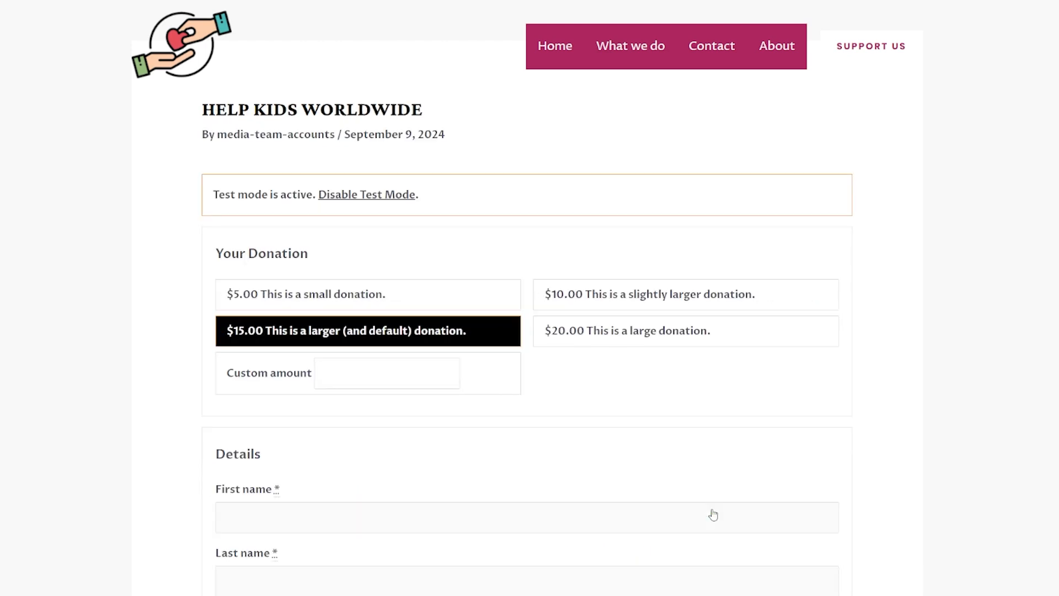
scroll(708, 446, "down", 2)
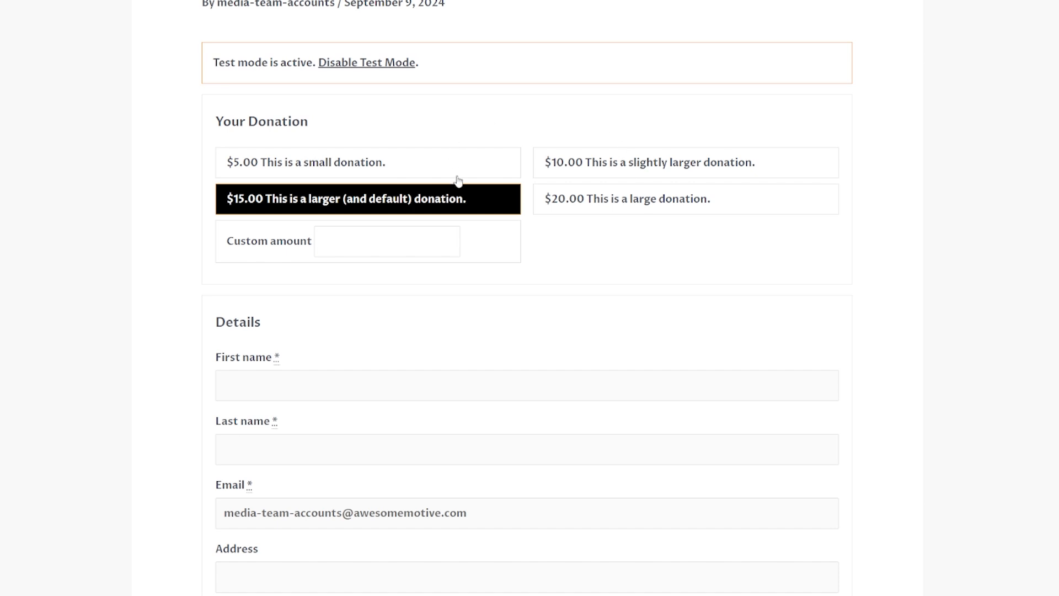
scroll(347, 223, "down", 9)
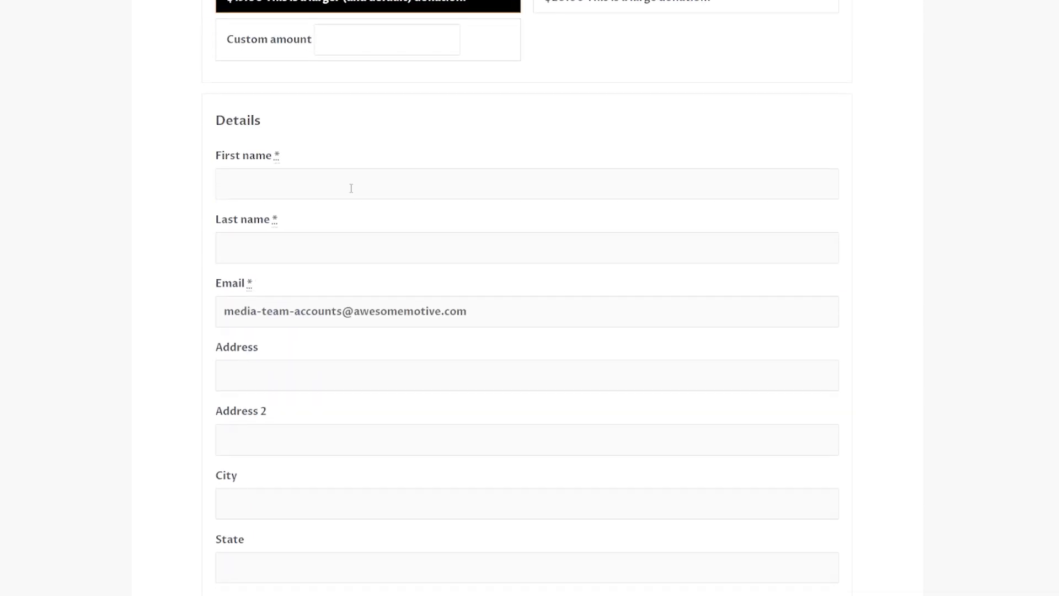
scroll(356, 205, "down", 6)
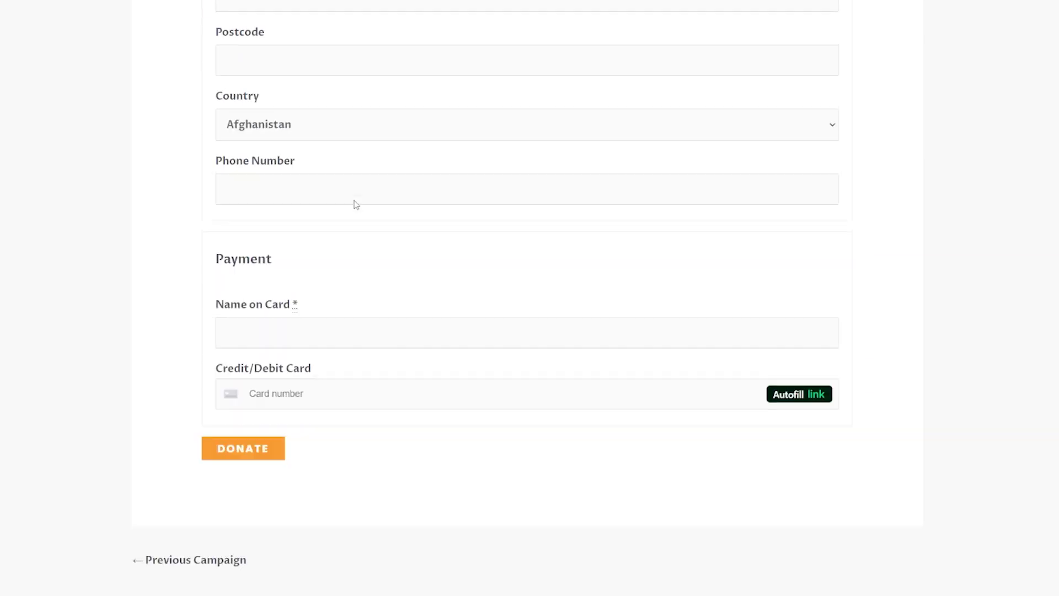
scroll(543, 196, "up", 1)
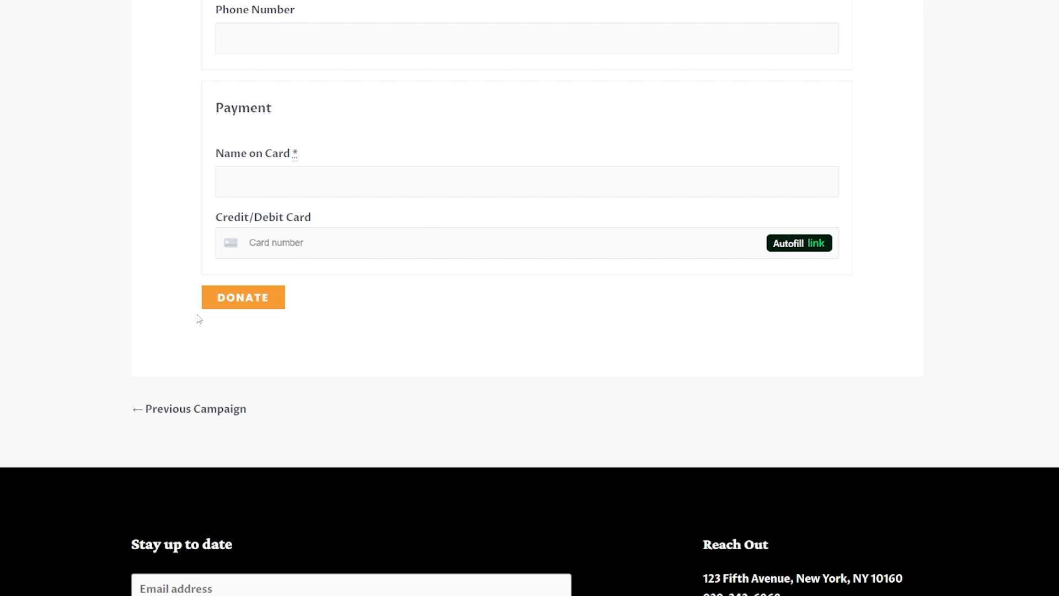
left_click(257, 298)
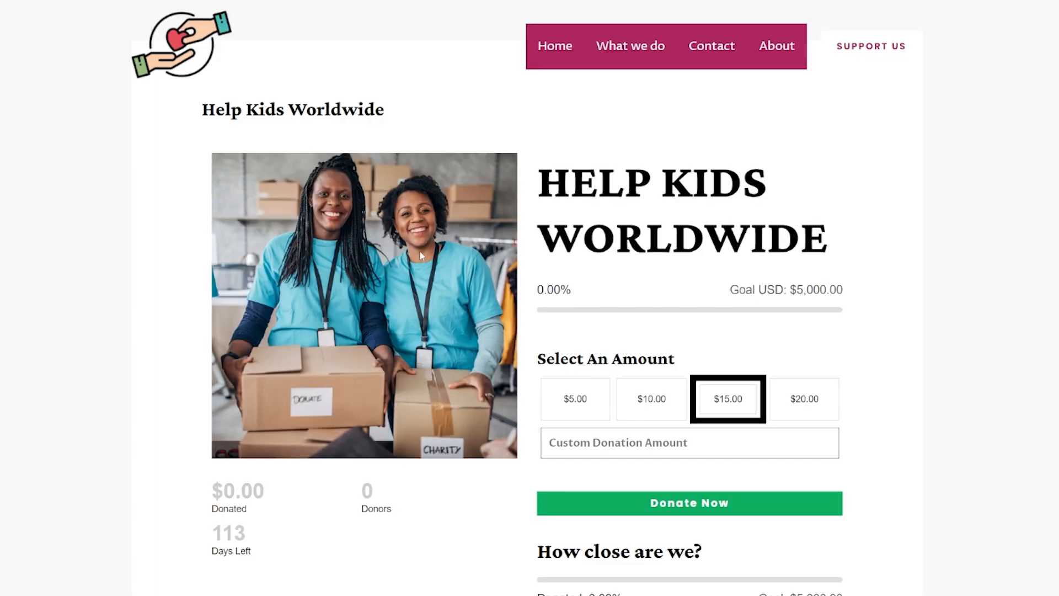
scroll(420, 251, "down", 4)
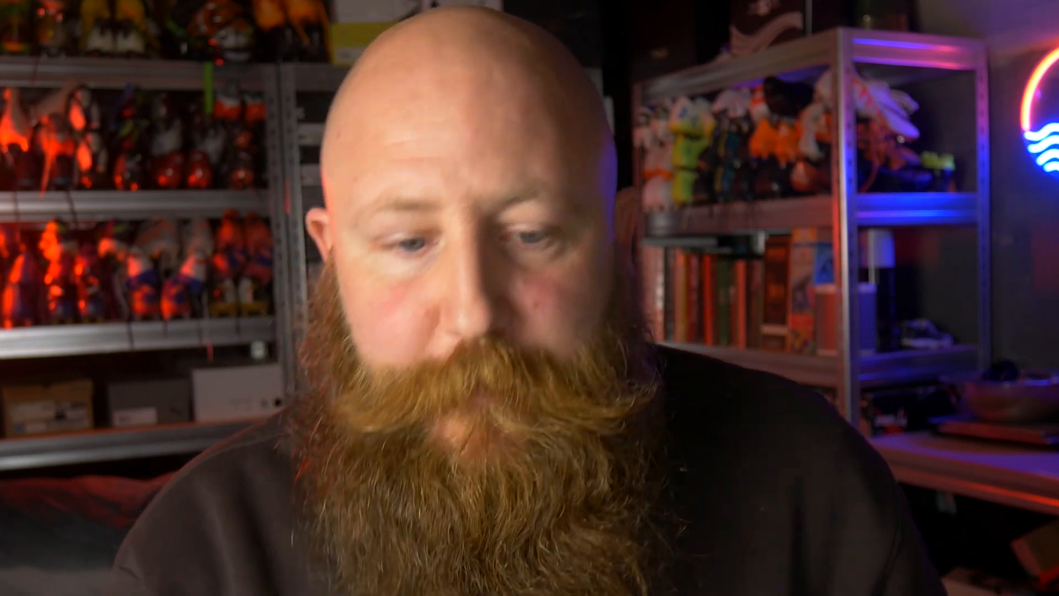